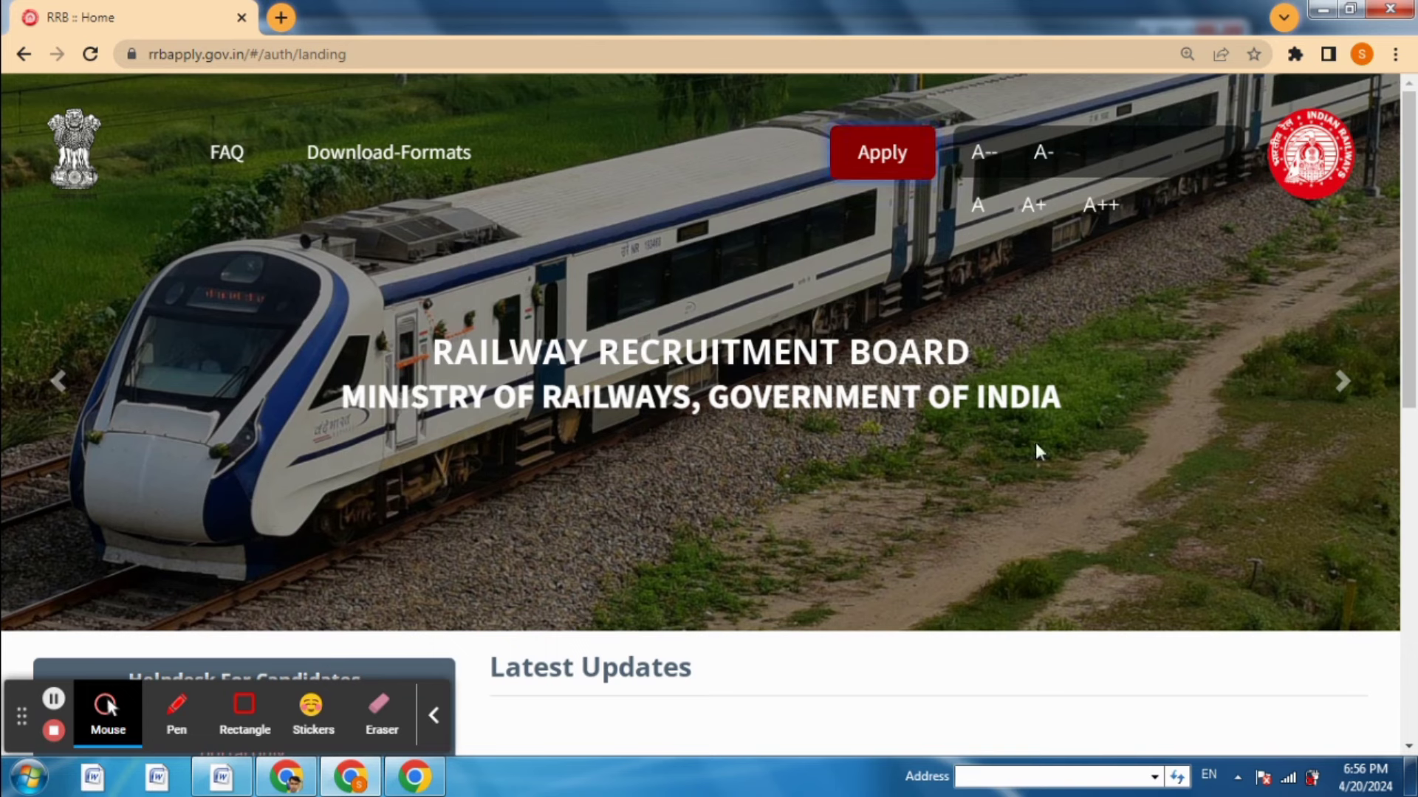
Open the Create An Account form from the Apply options on the Railway Recruitment Board site
click(902, 166)
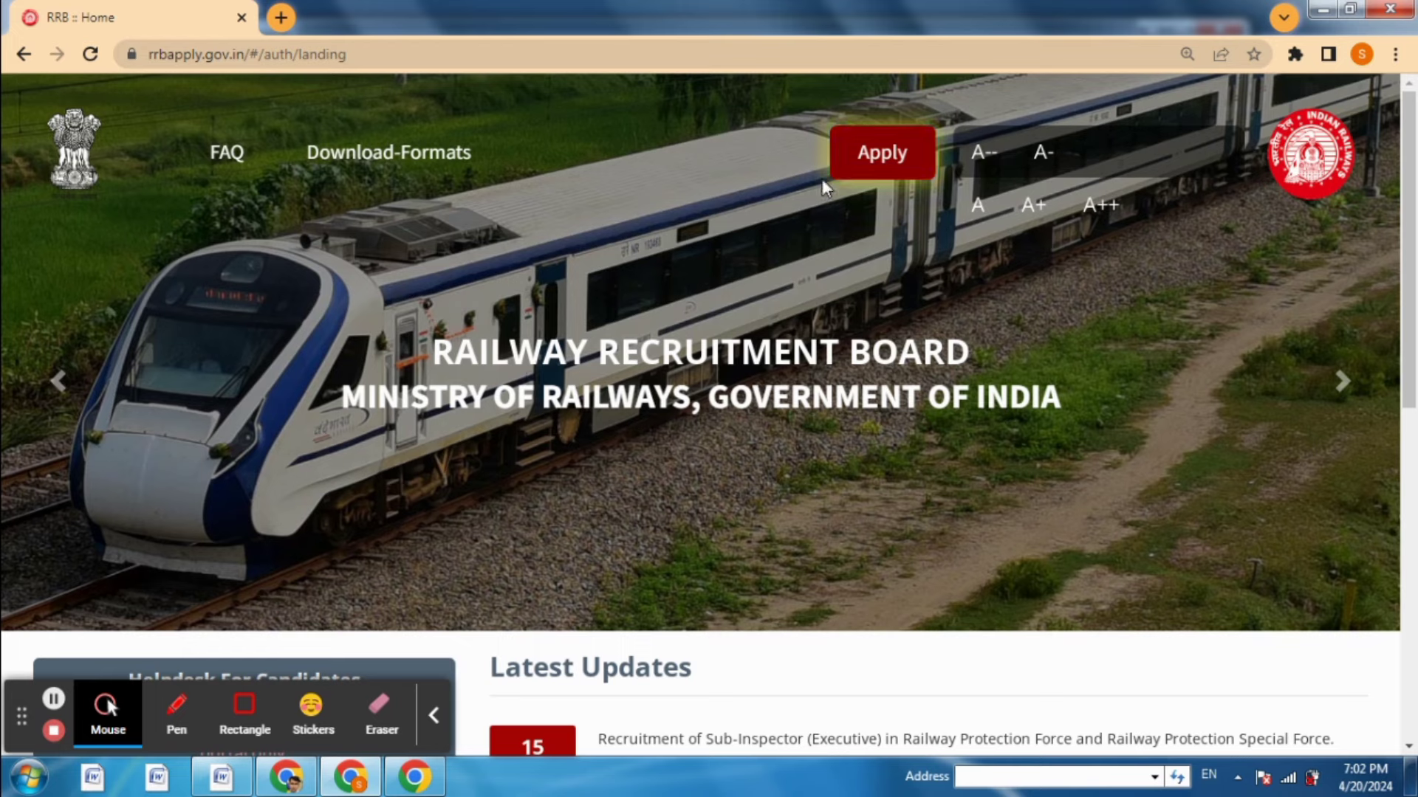
click(883, 162)
click(890, 205)
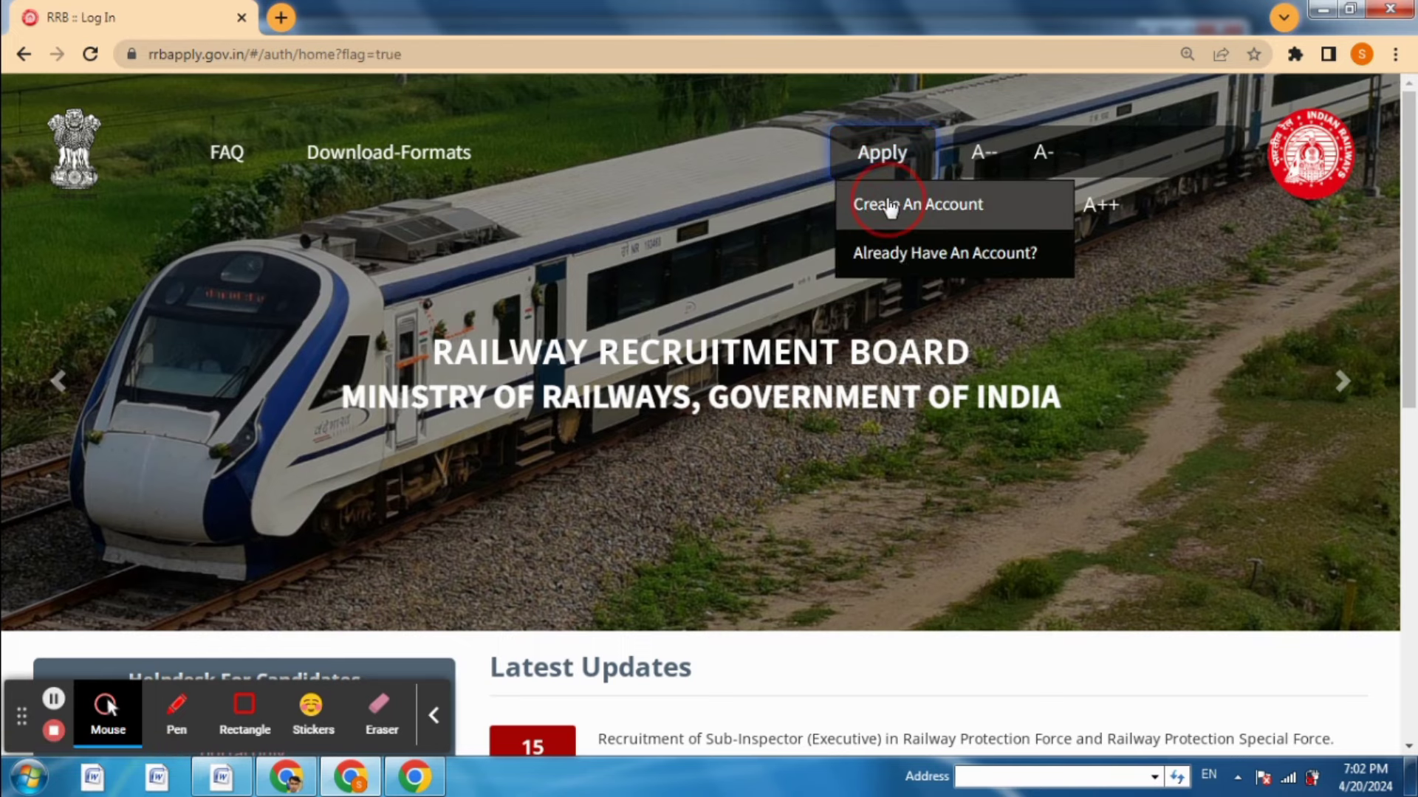
click(705, 555)
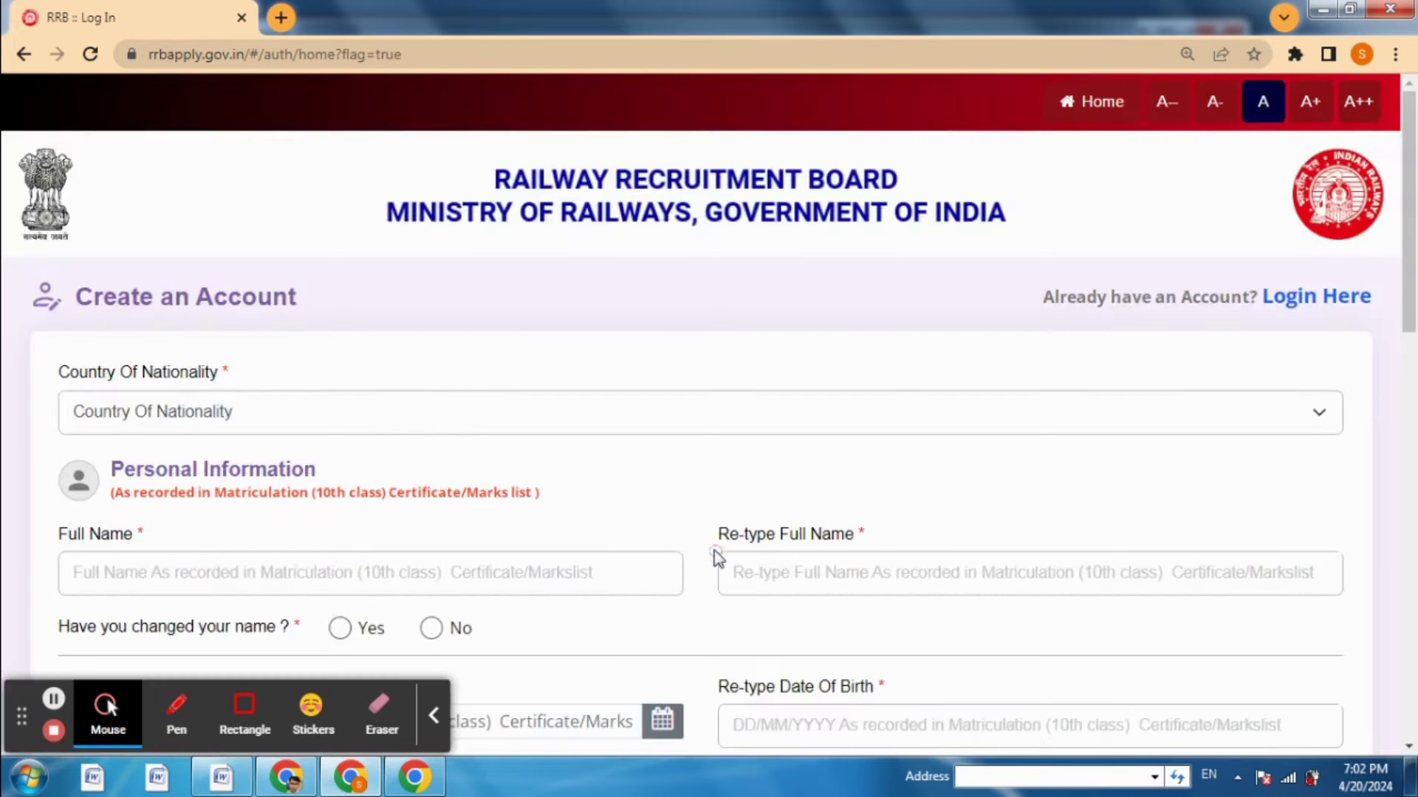
Set the Country Of Nationality in the account form to India
drag(1410, 251, 1415, 327)
click(180, 225)
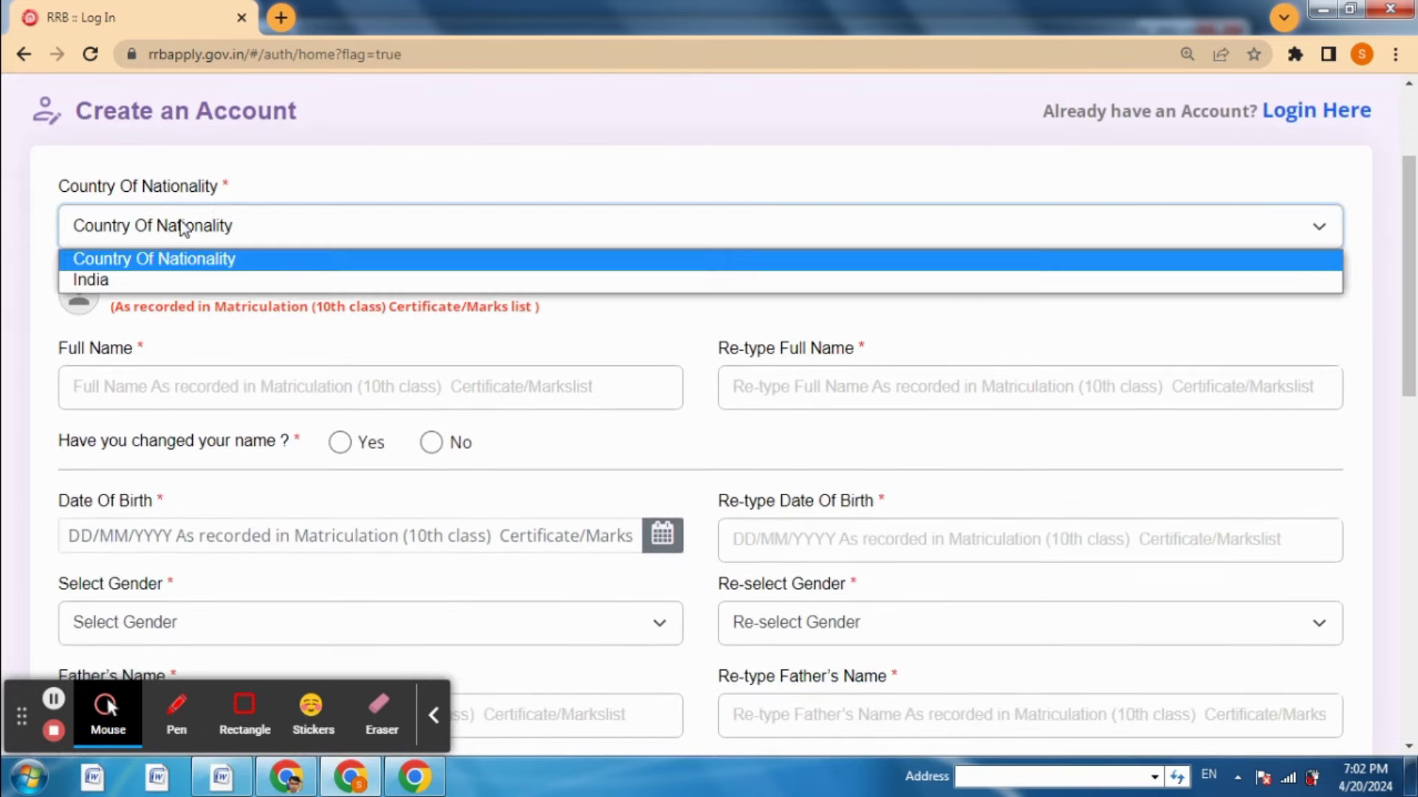
click(124, 284)
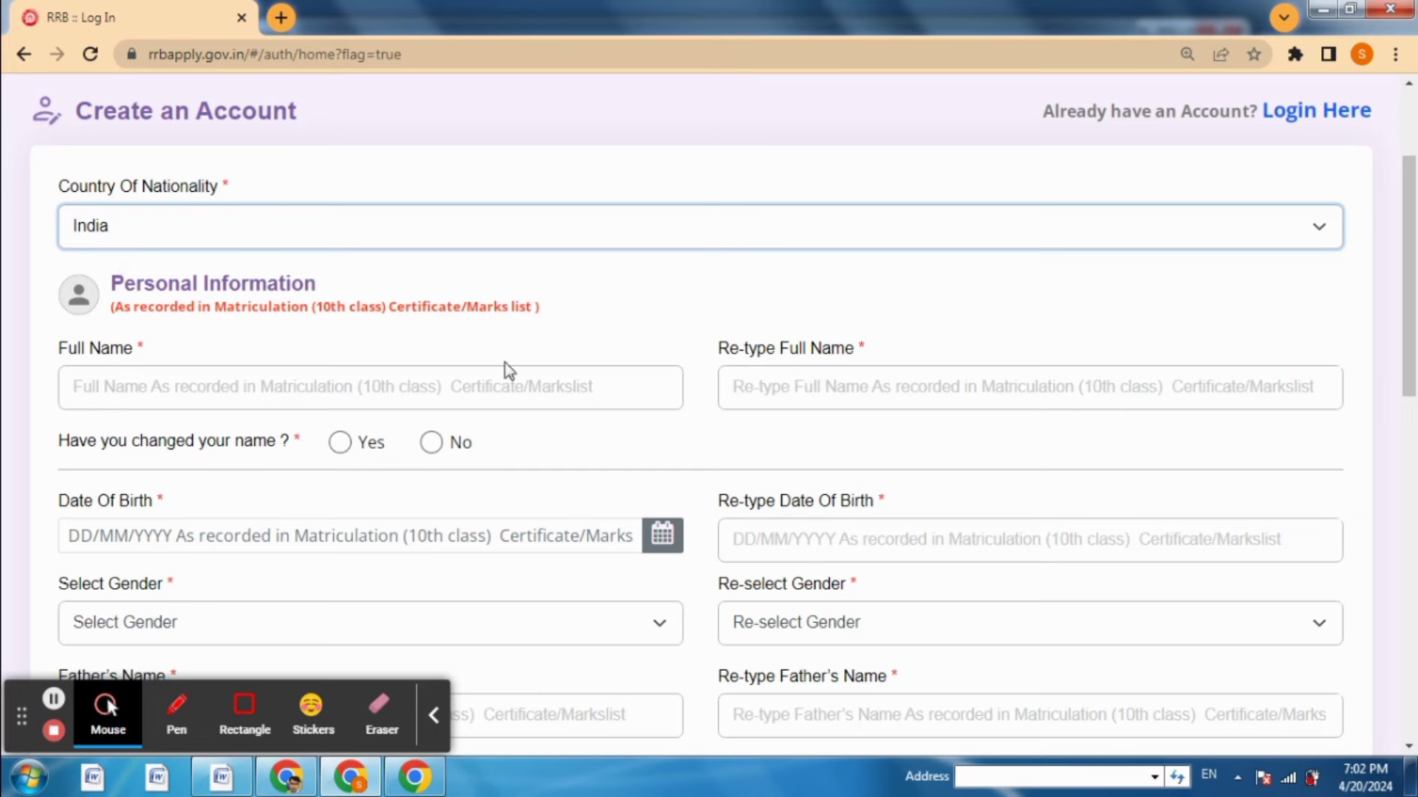
Mark both Full Name fields and the name-change question under Personal Information with red rectangles
drag(1407, 280, 1407, 338)
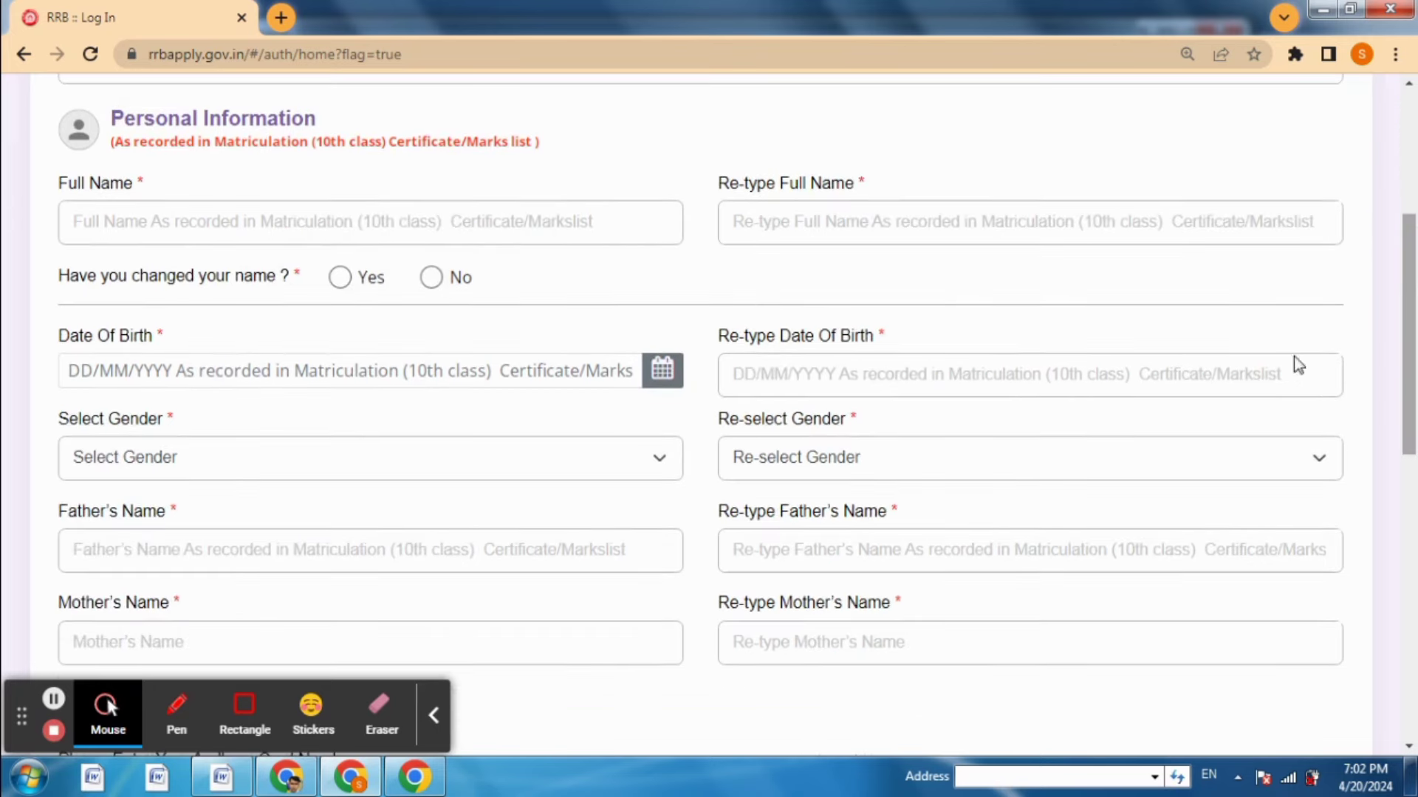
click(244, 707)
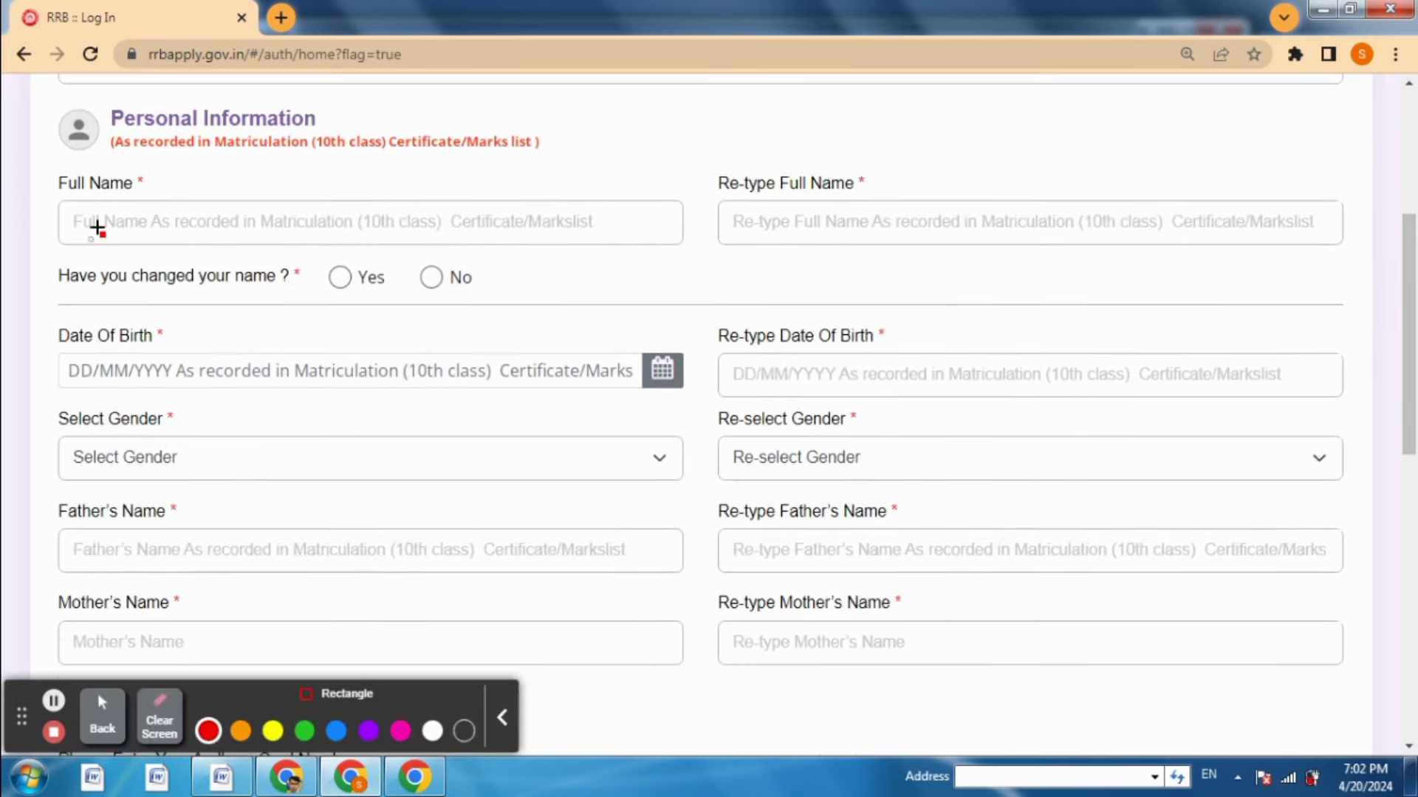
drag(77, 224, 209, 232)
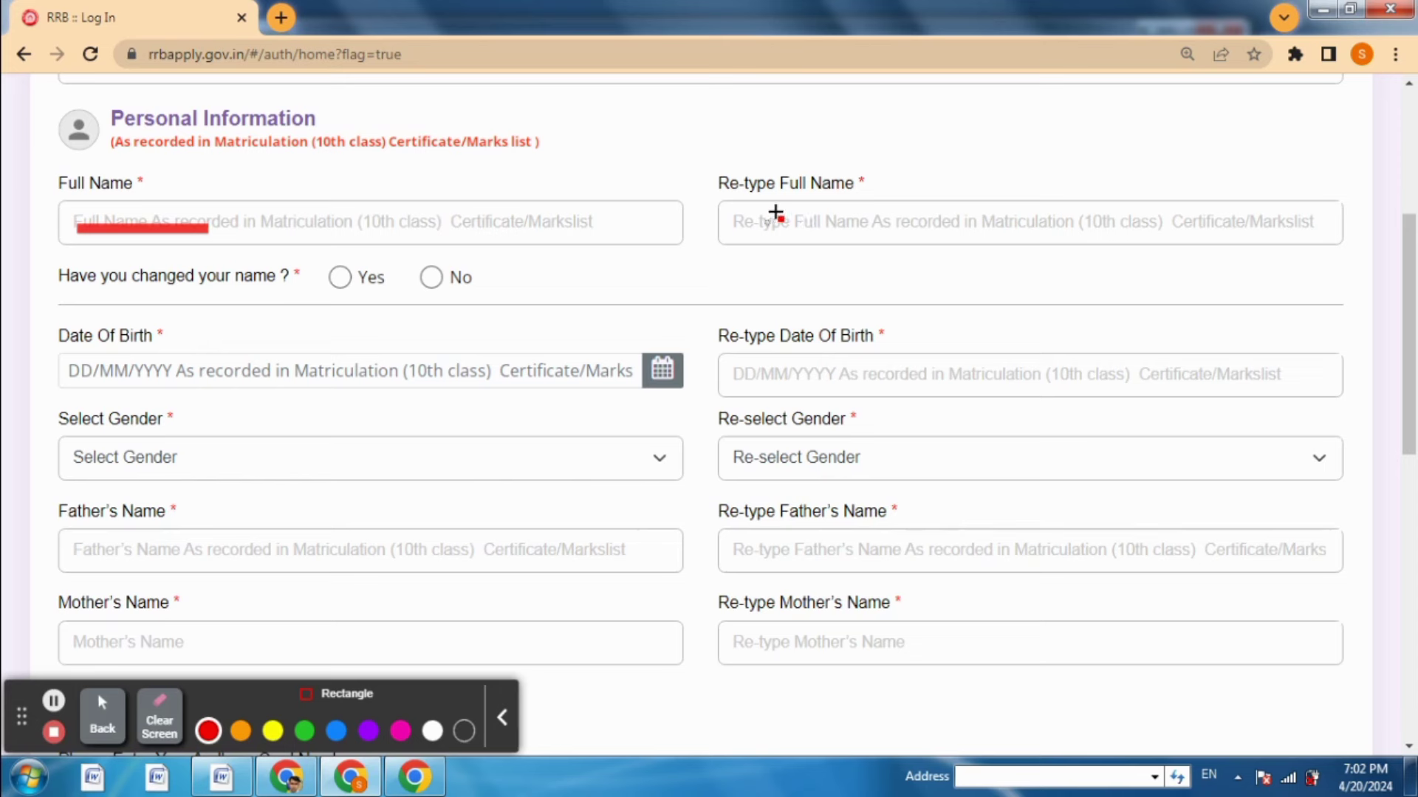
drag(776, 214, 851, 214)
drag(37, 262, 507, 296)
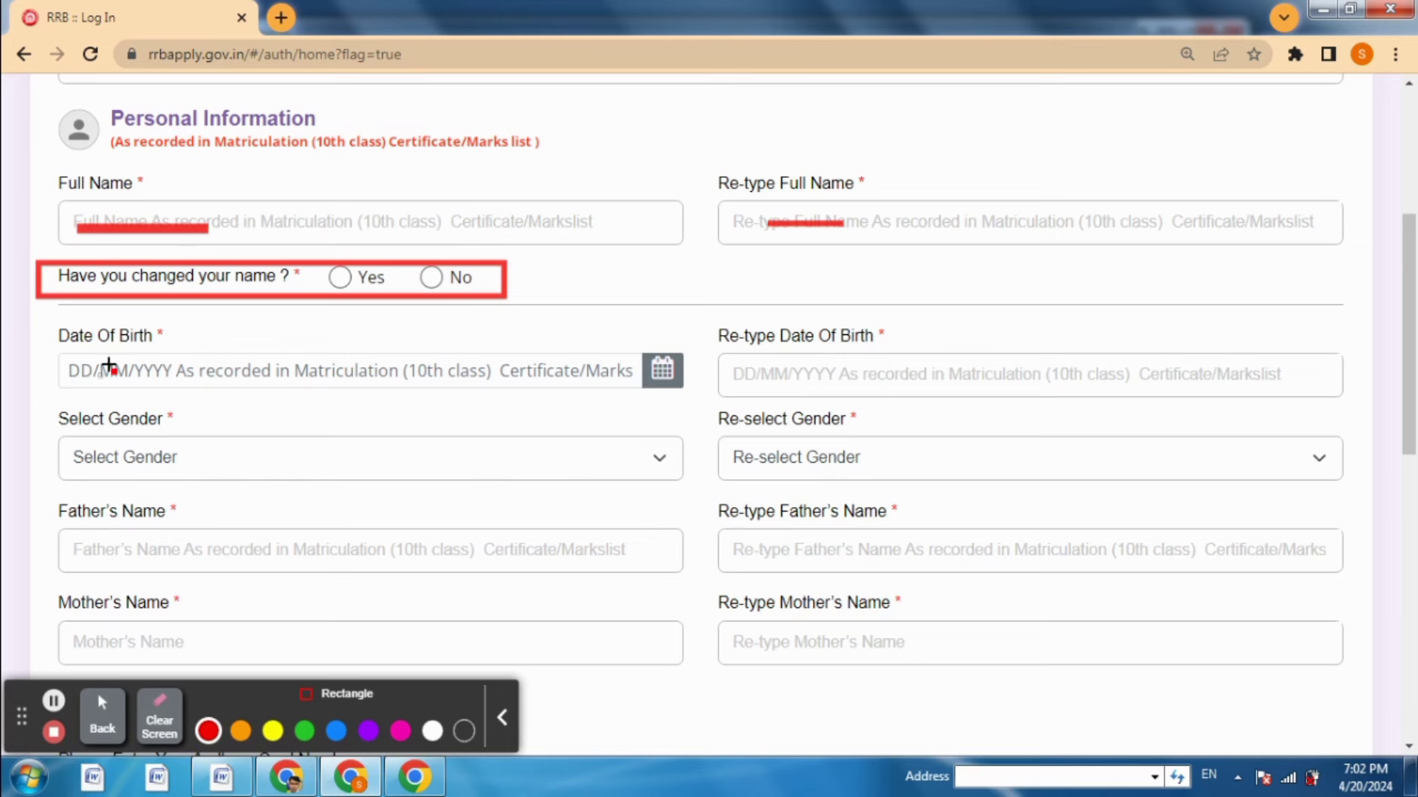
Mark the Date Of Birth fields, the calendar button and both gender fields with red rectangles, and clear all marks
drag(103, 372, 239, 378)
mouse_move(638, 343)
mouse_down()
mouse_move(688, 396)
mouse_move(915, 377)
mouse_up()
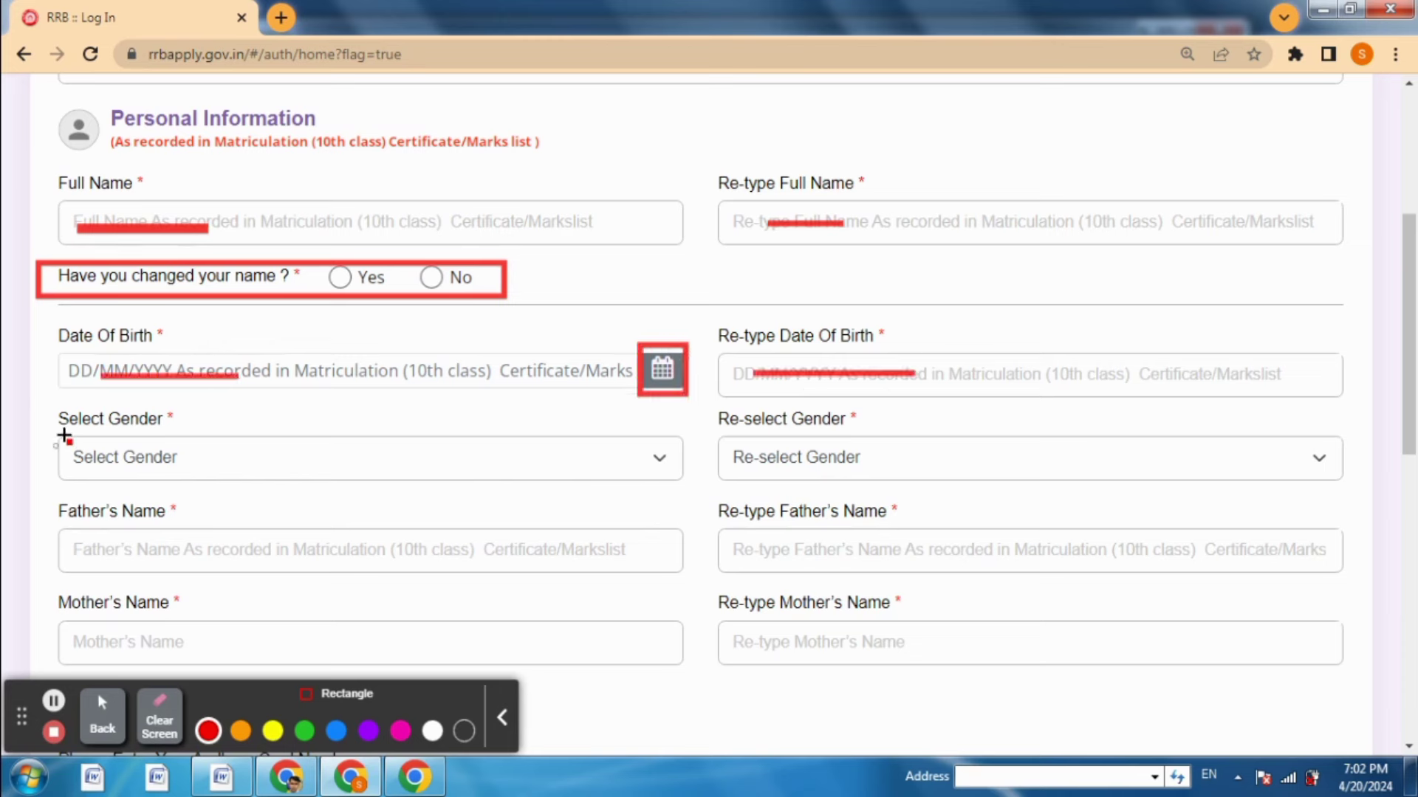
drag(55, 444, 116, 471)
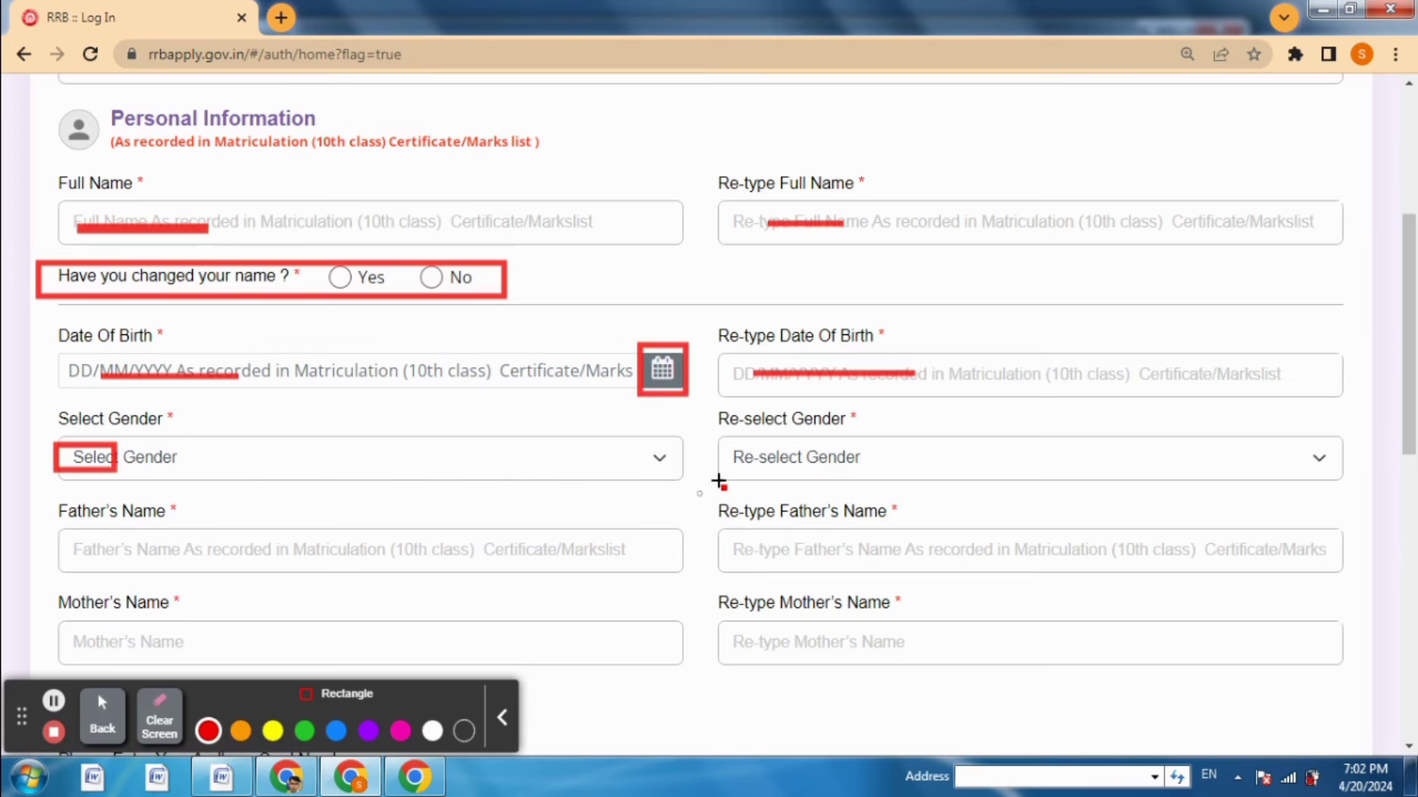
drag(729, 441, 858, 463)
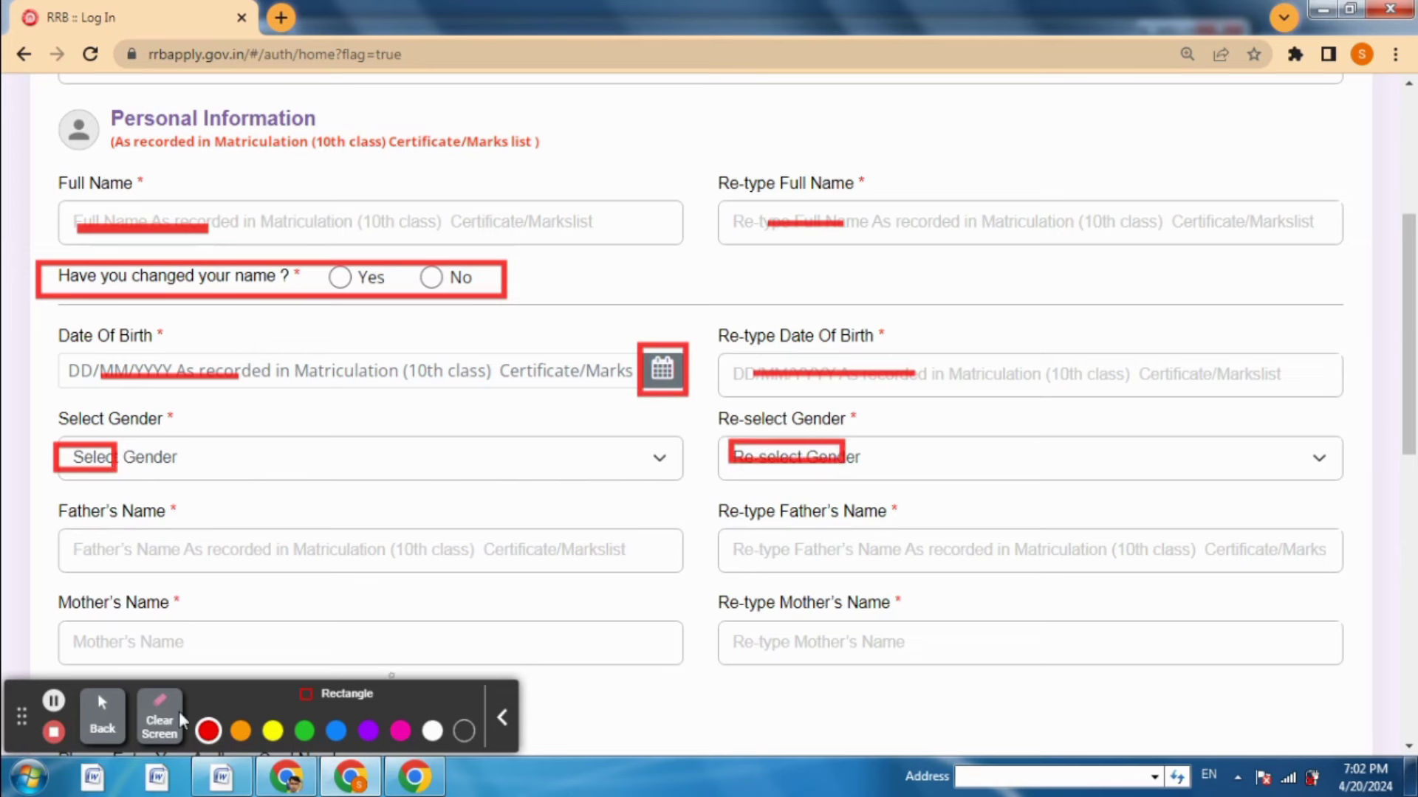
click(159, 722)
Mark both Father's Name fields in red, clear the marks and leave the rectangle tool
drag(74, 547, 260, 554)
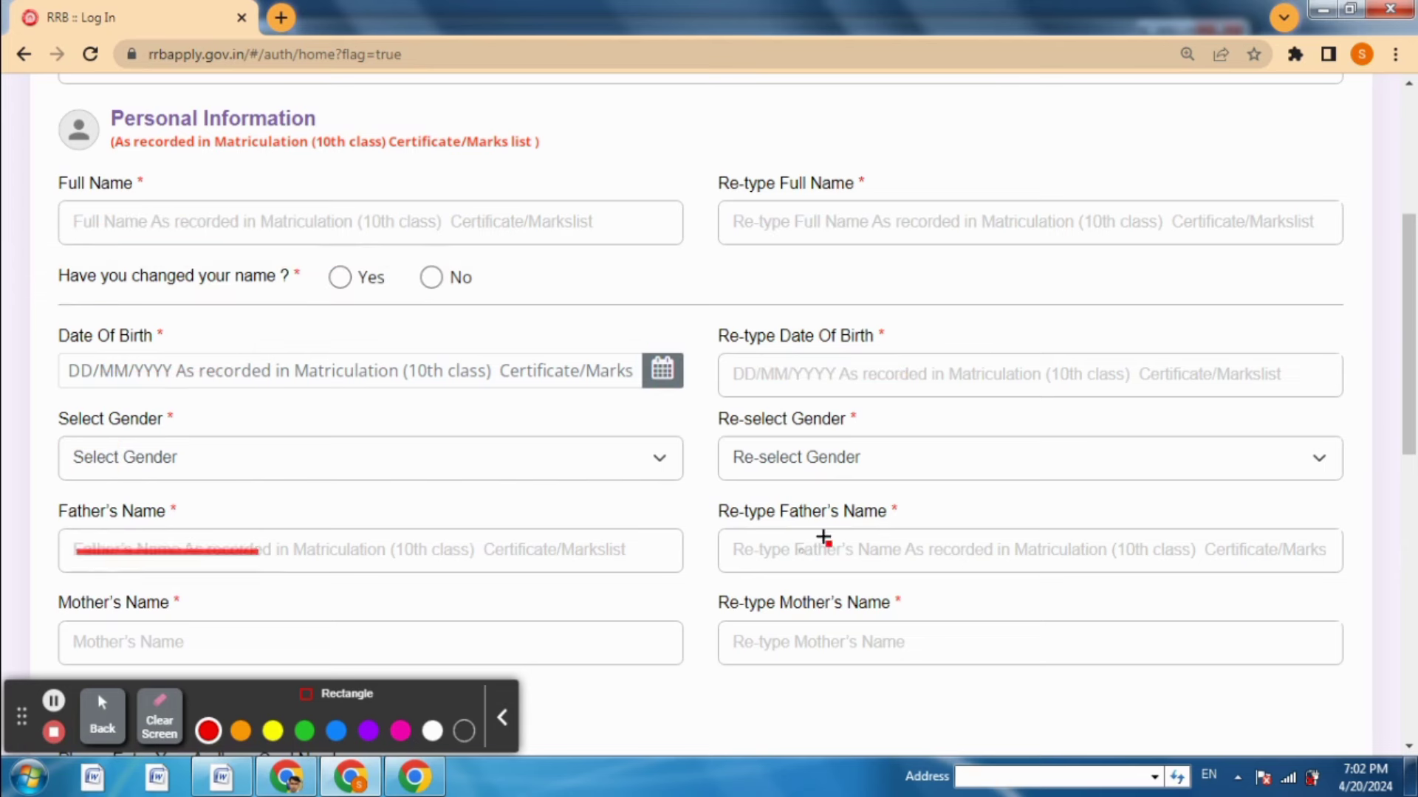
drag(941, 542, 813, 550)
click(160, 722)
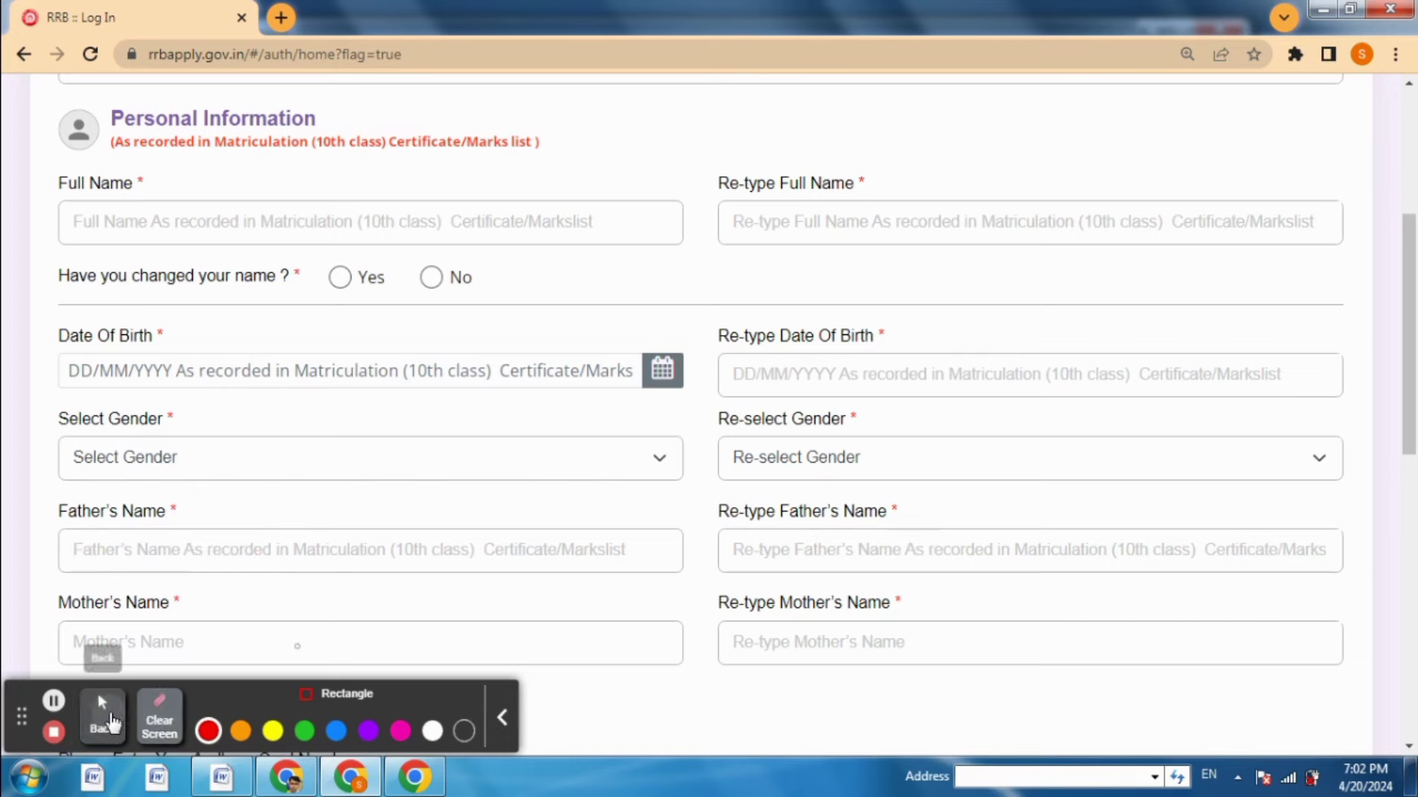
click(102, 717)
Mark the Mother's Name and Re-type Mother's Name fields with red rectangles, and clear the marks
scroll(1402, 379, down, 3)
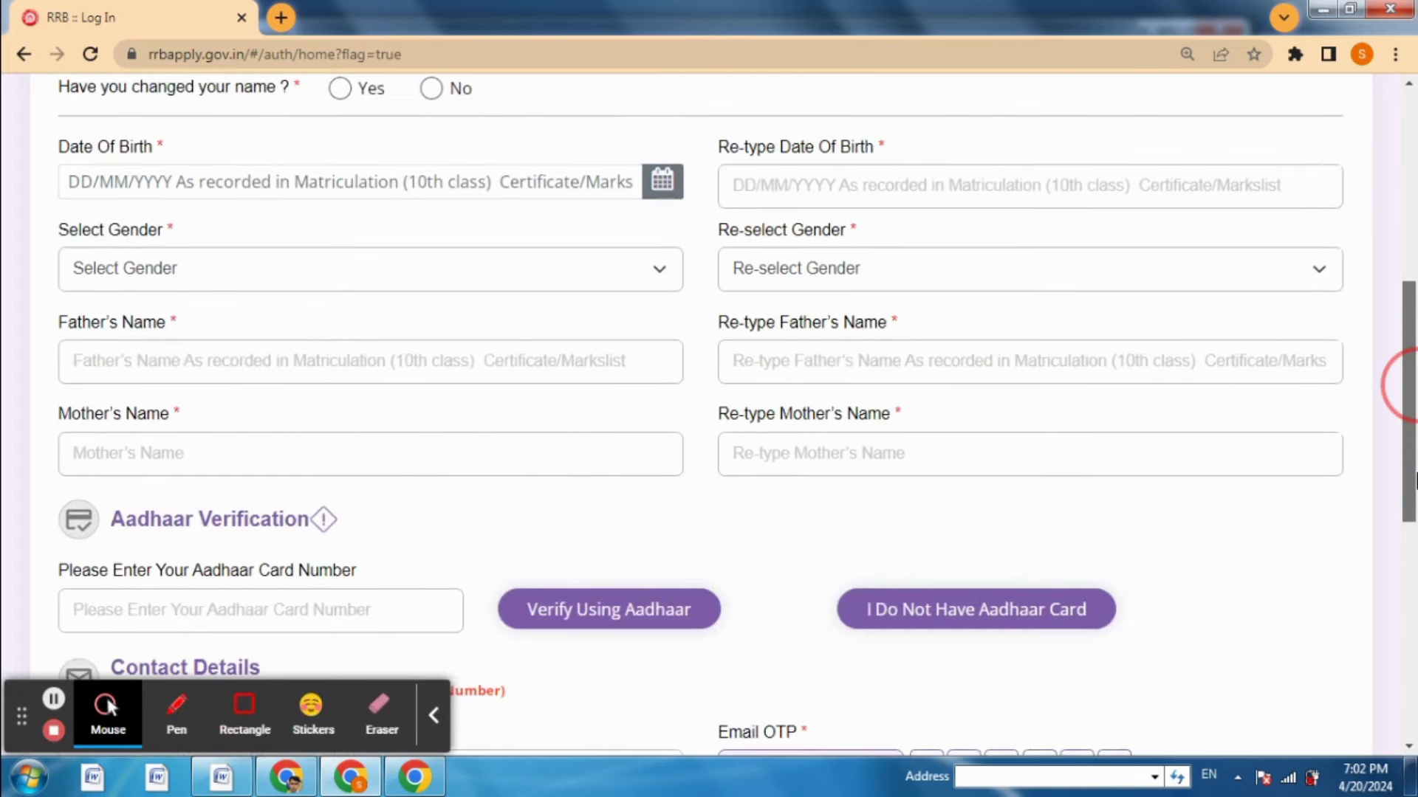
click(245, 708)
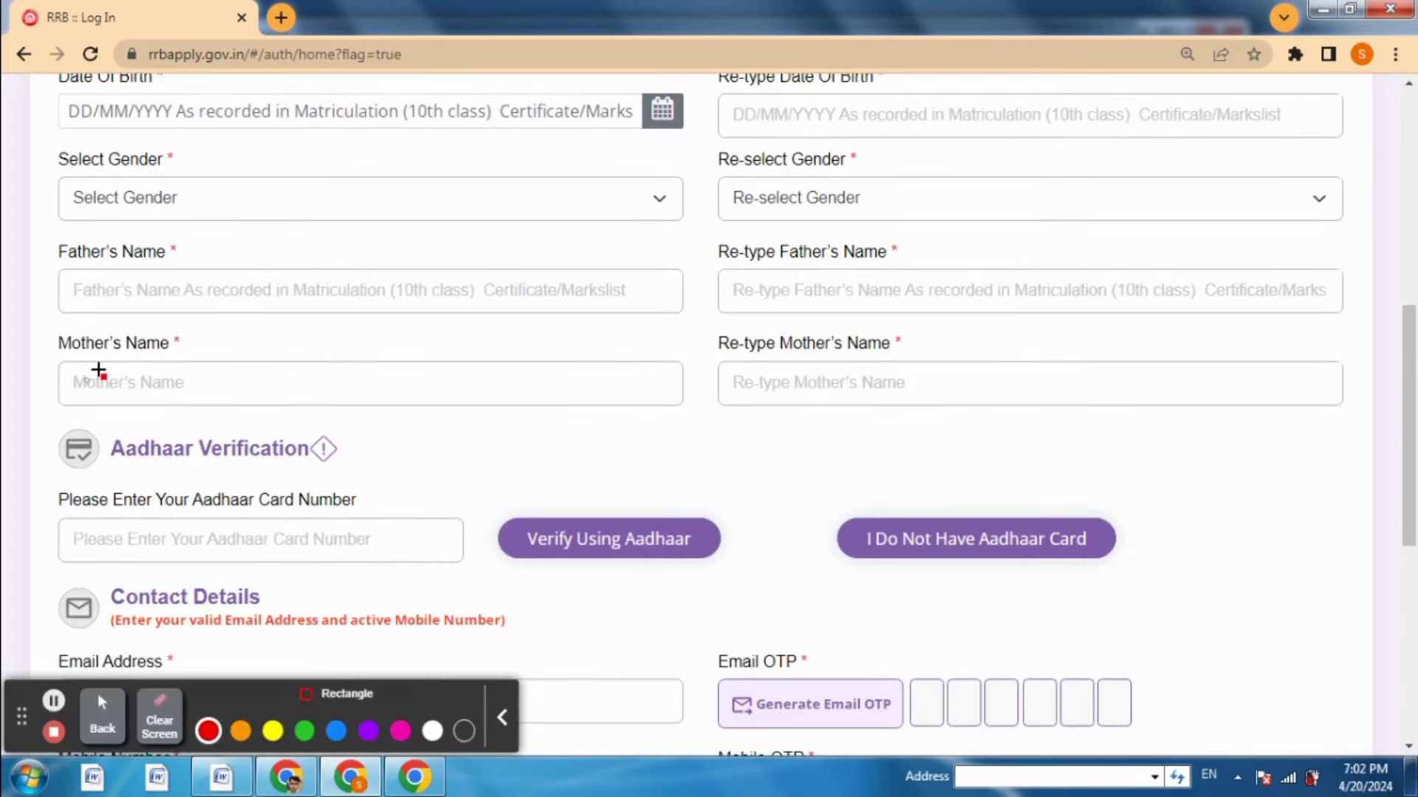
drag(84, 377, 217, 387)
drag(826, 377, 962, 386)
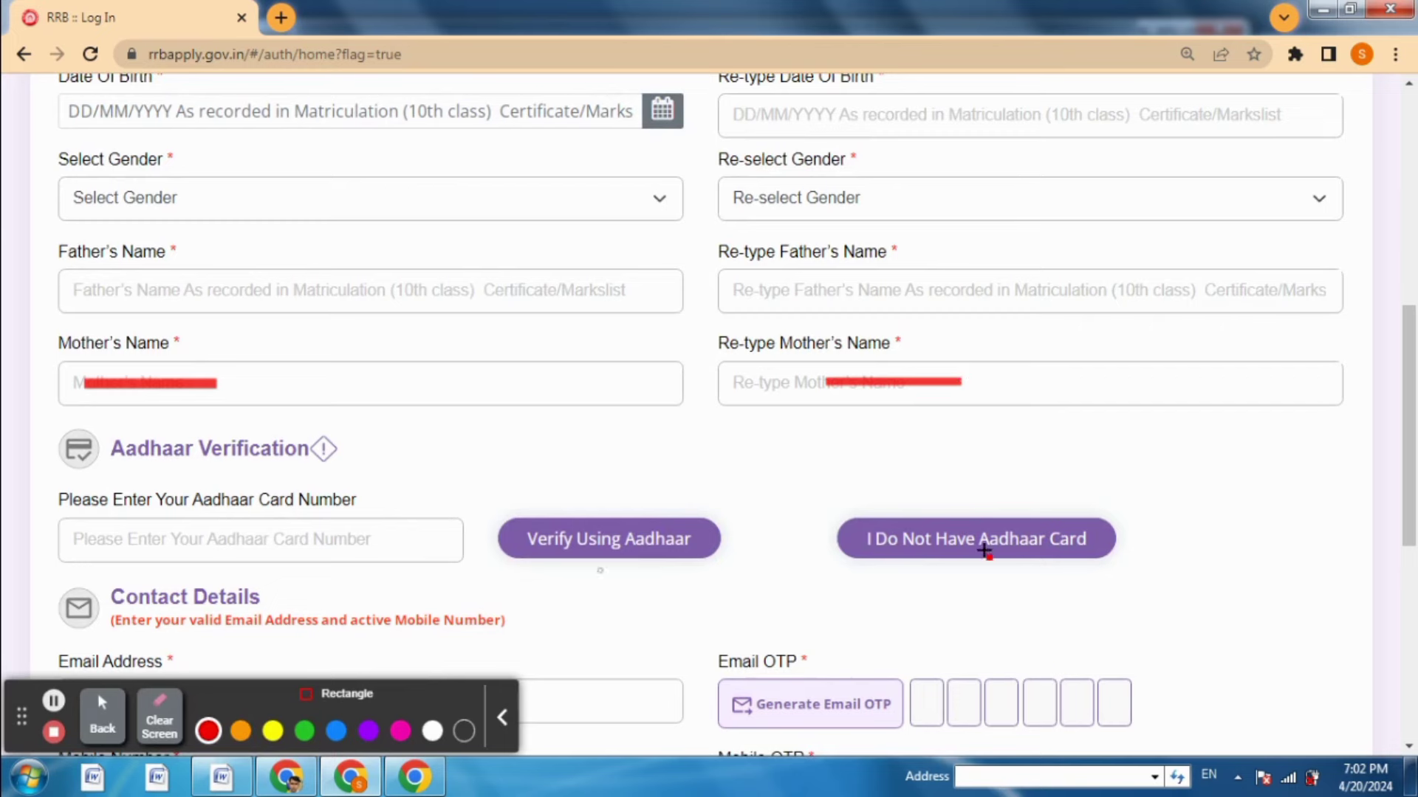
click(160, 713)
click(101, 710)
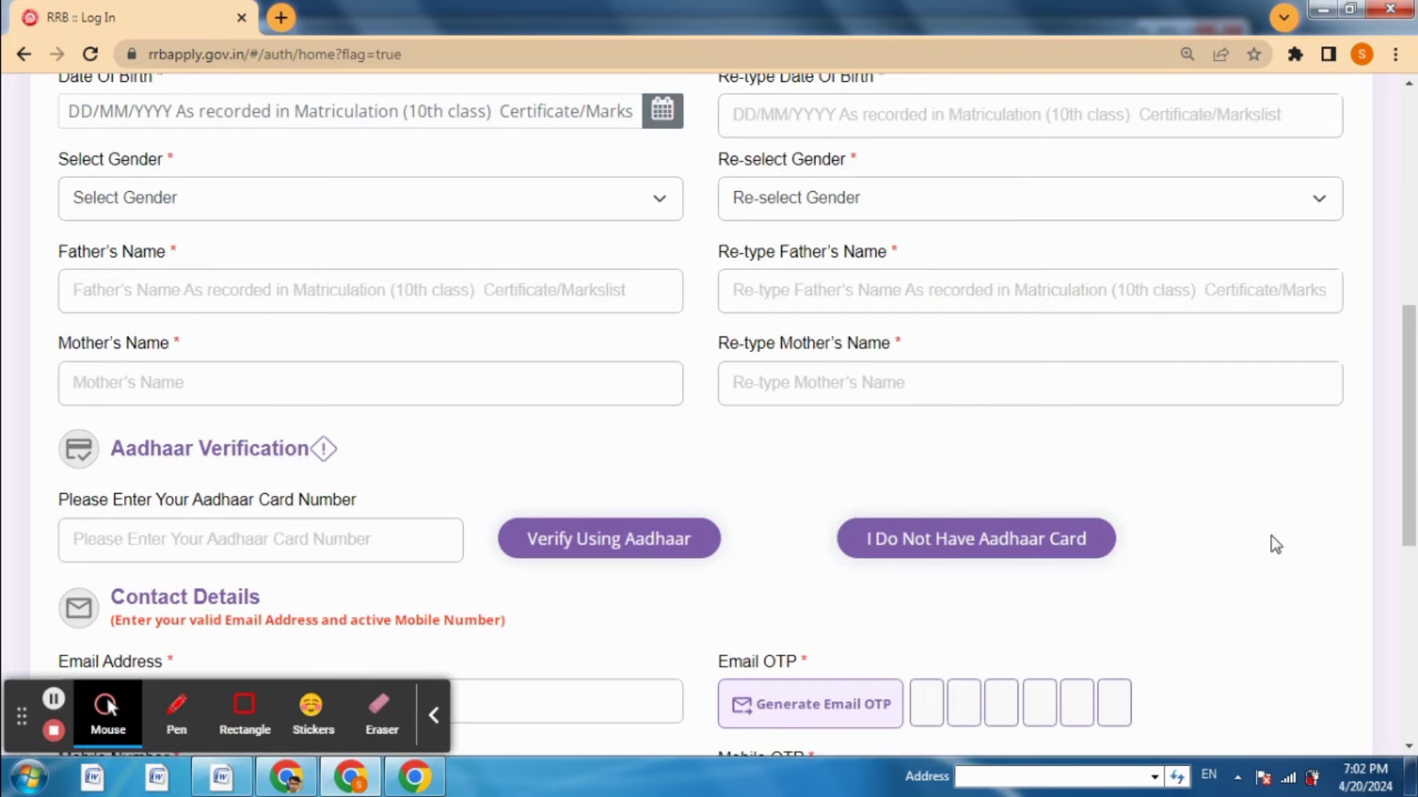
Mark the Aadhaar card number field and the two Aadhaar verification options with red rectangles, and clear the marks
scroll(1401, 421, down, 2)
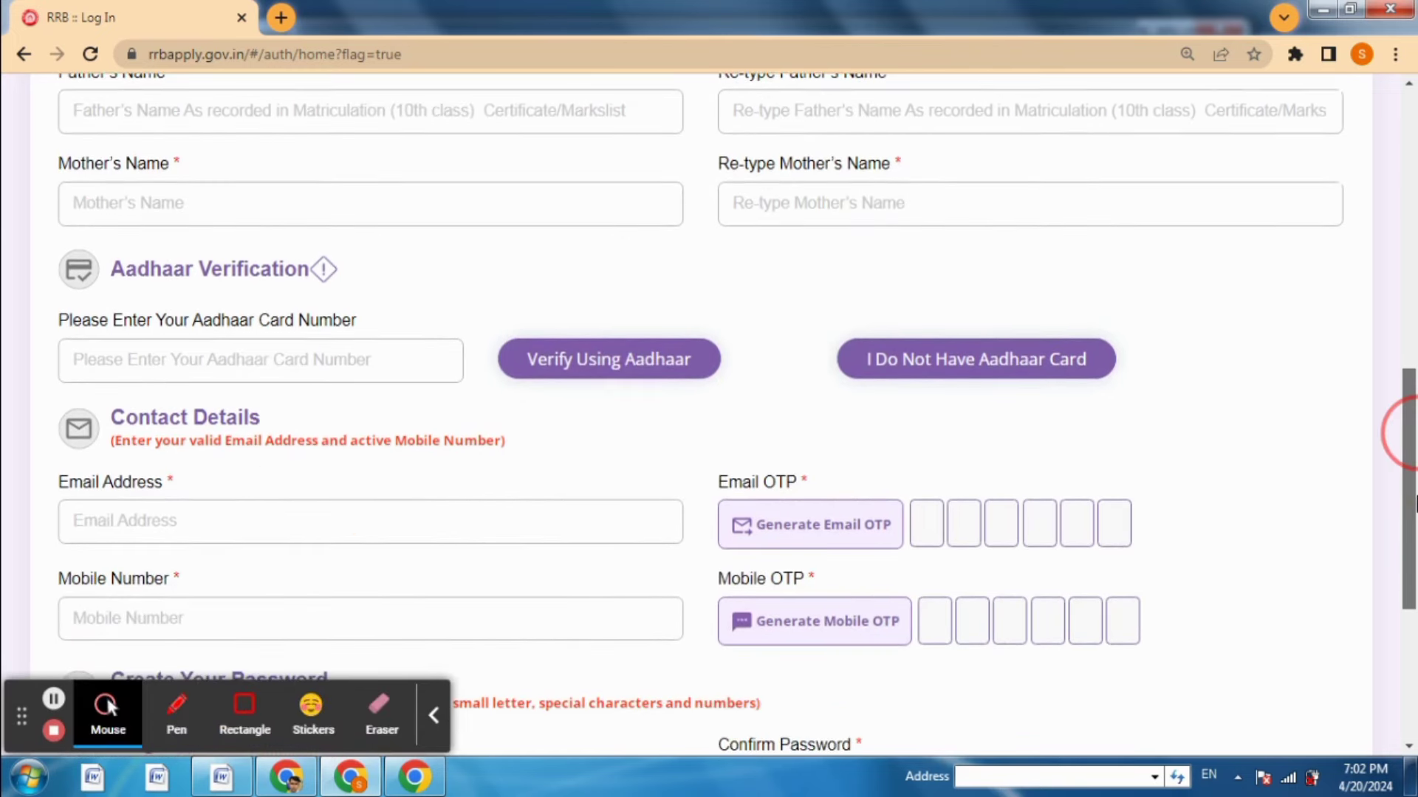
click(245, 708)
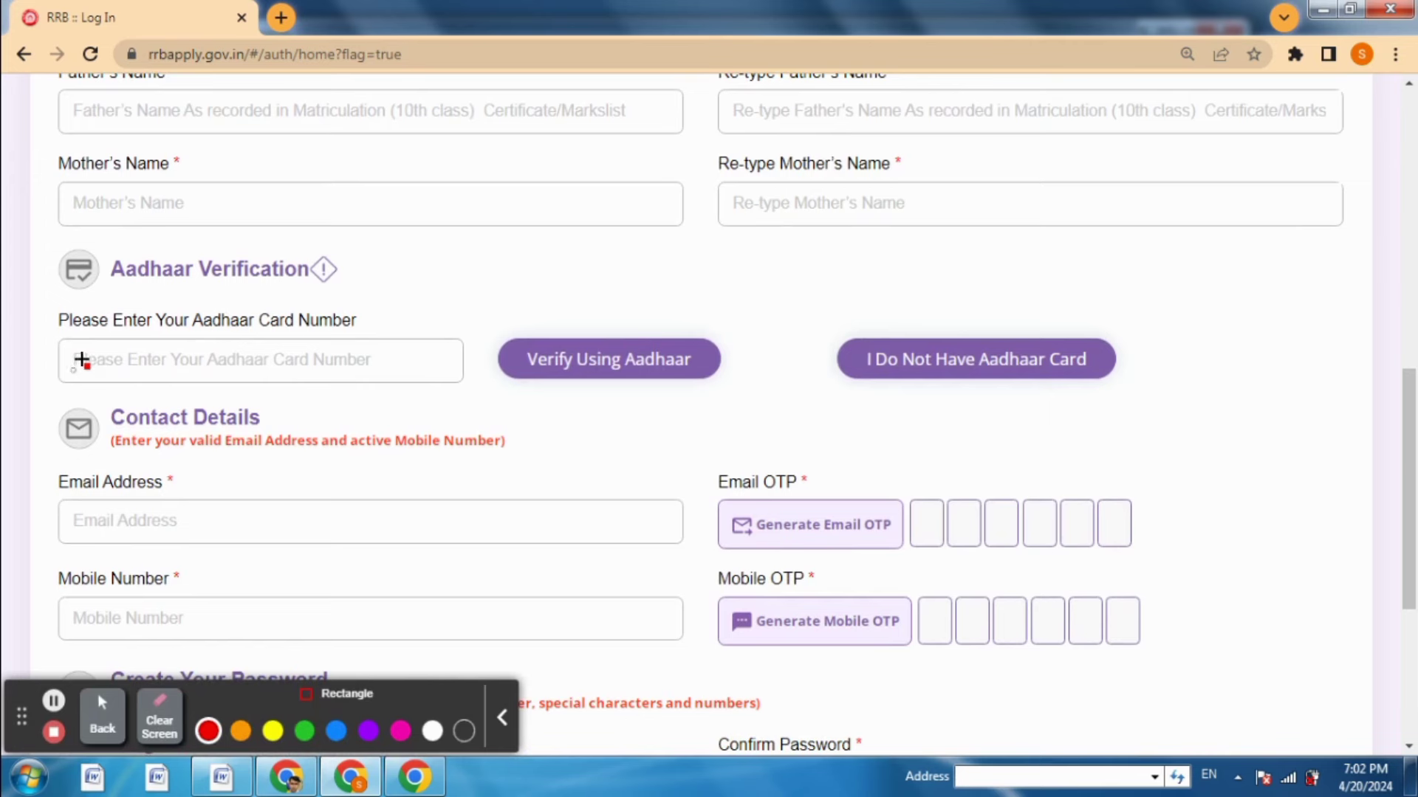
drag(71, 356, 220, 364)
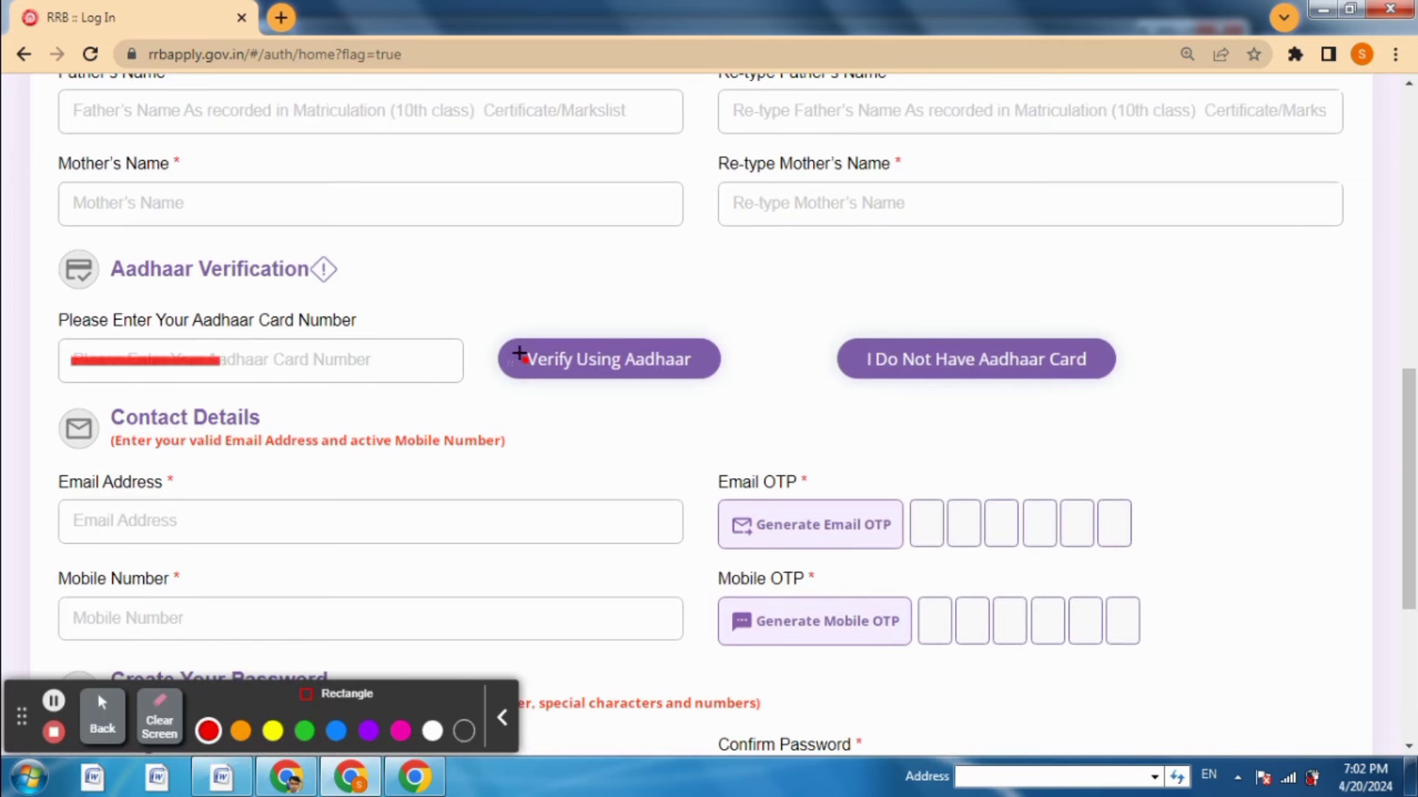
drag(511, 341, 715, 380)
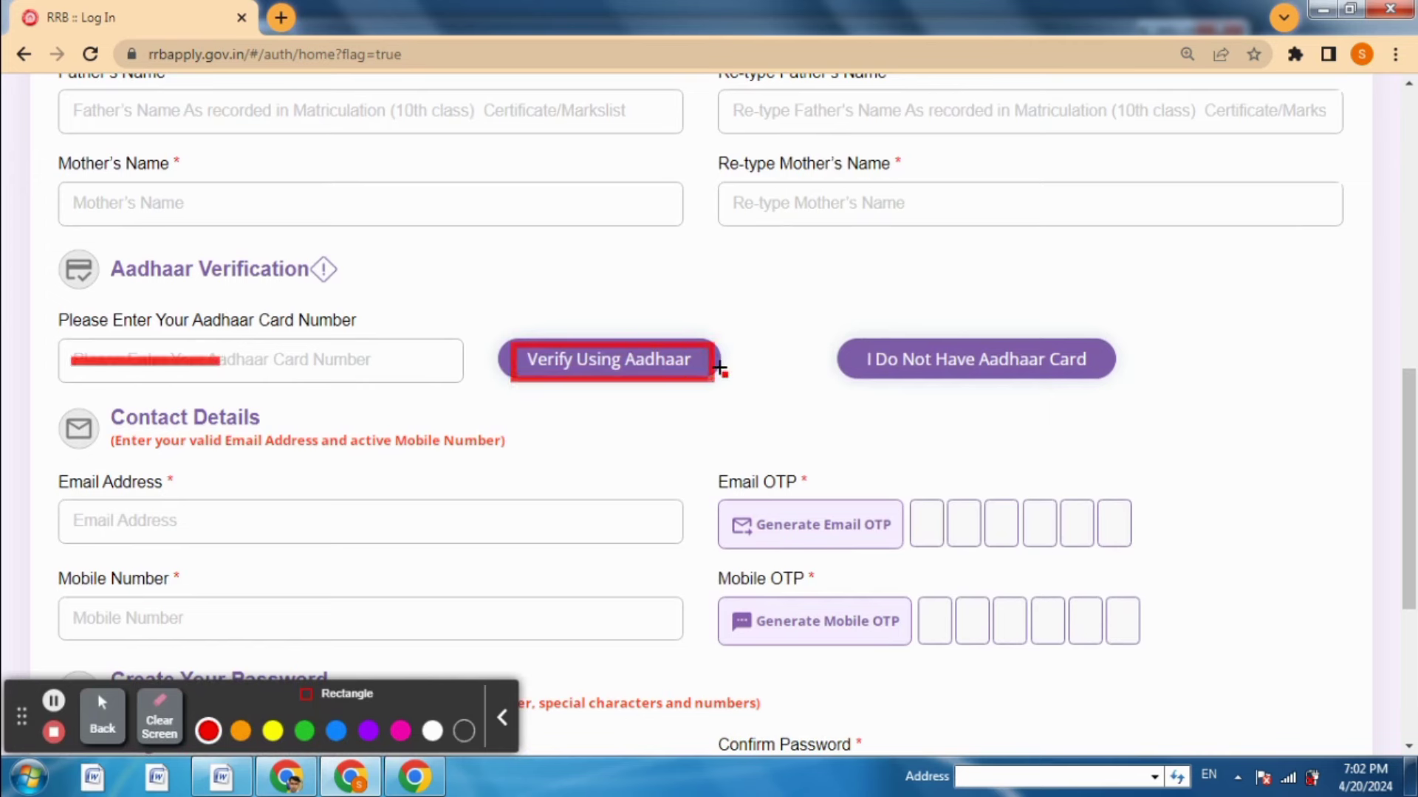
drag(1001, 348, 1082, 373)
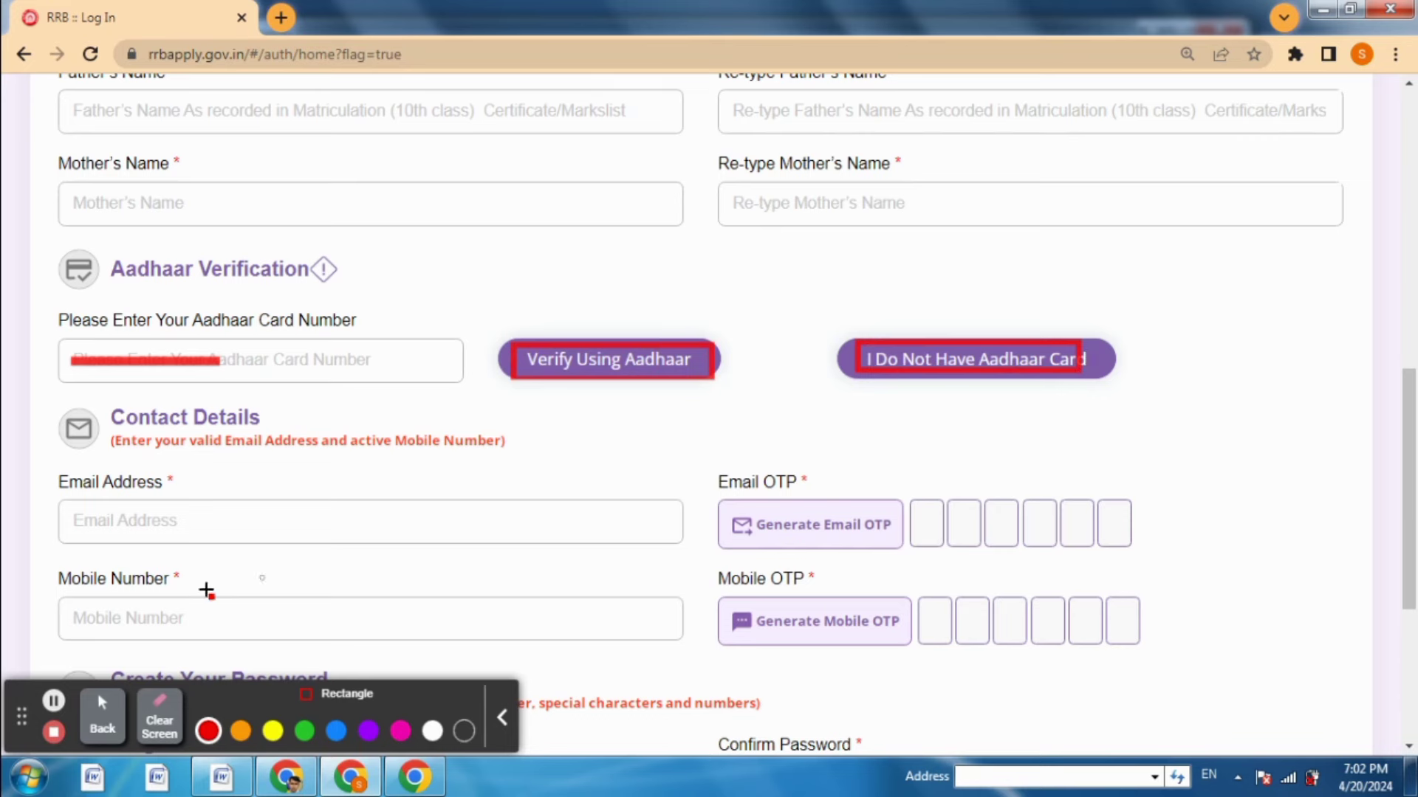
click(160, 723)
click(102, 714)
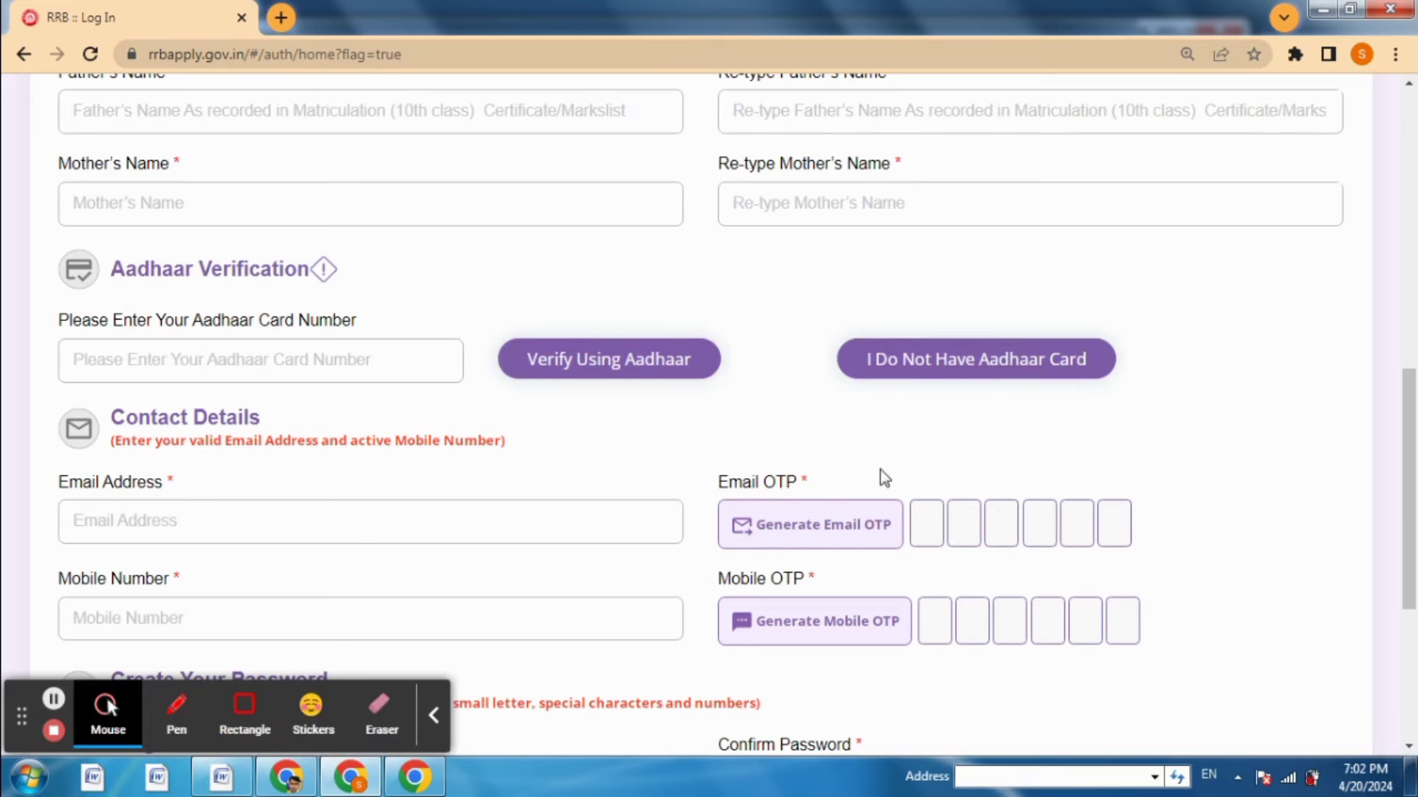
Mark the Email Address and Mobile Number fields and their two Generate OTP options with red rectangles, and clear the marks
drag(1413, 373, 1401, 427)
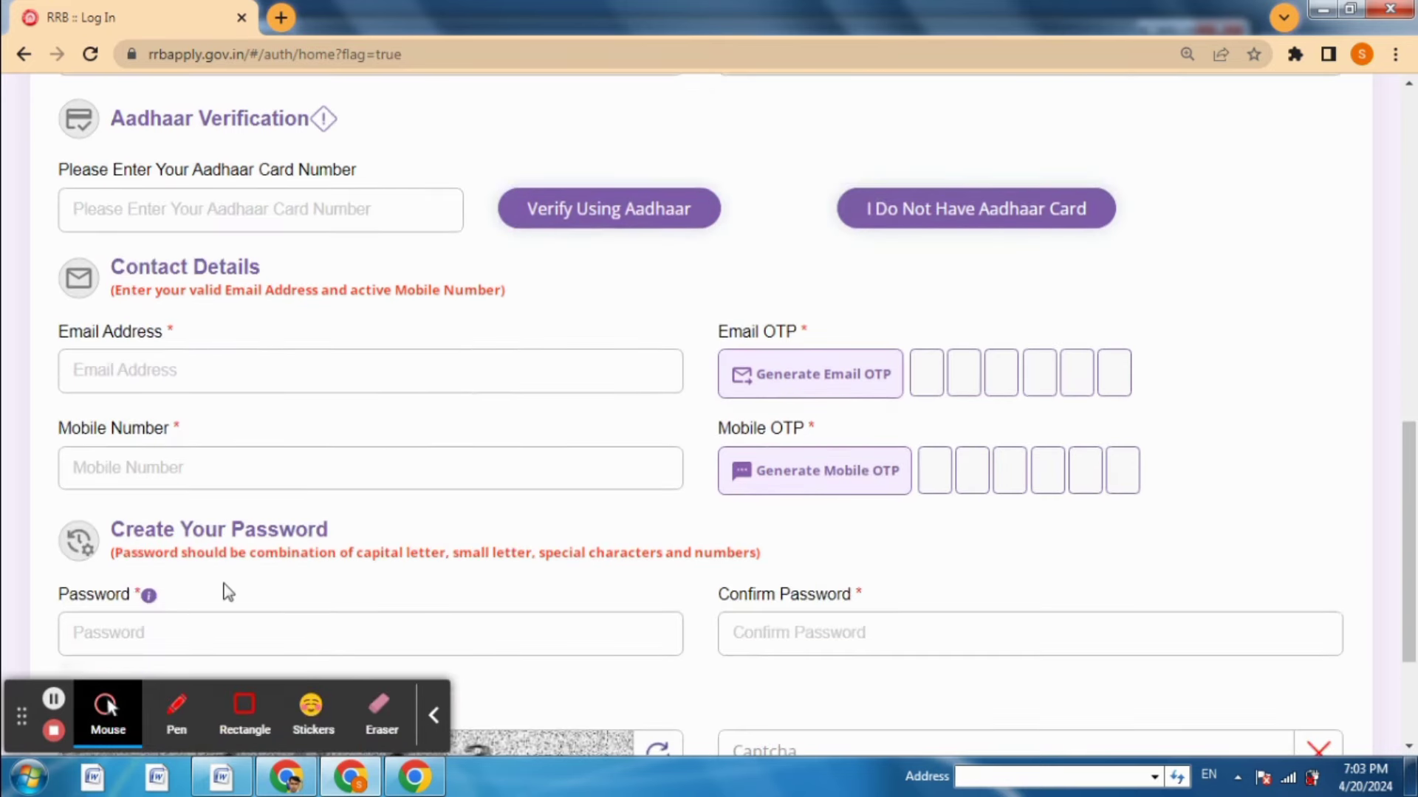
click(244, 712)
drag(81, 367, 226, 377)
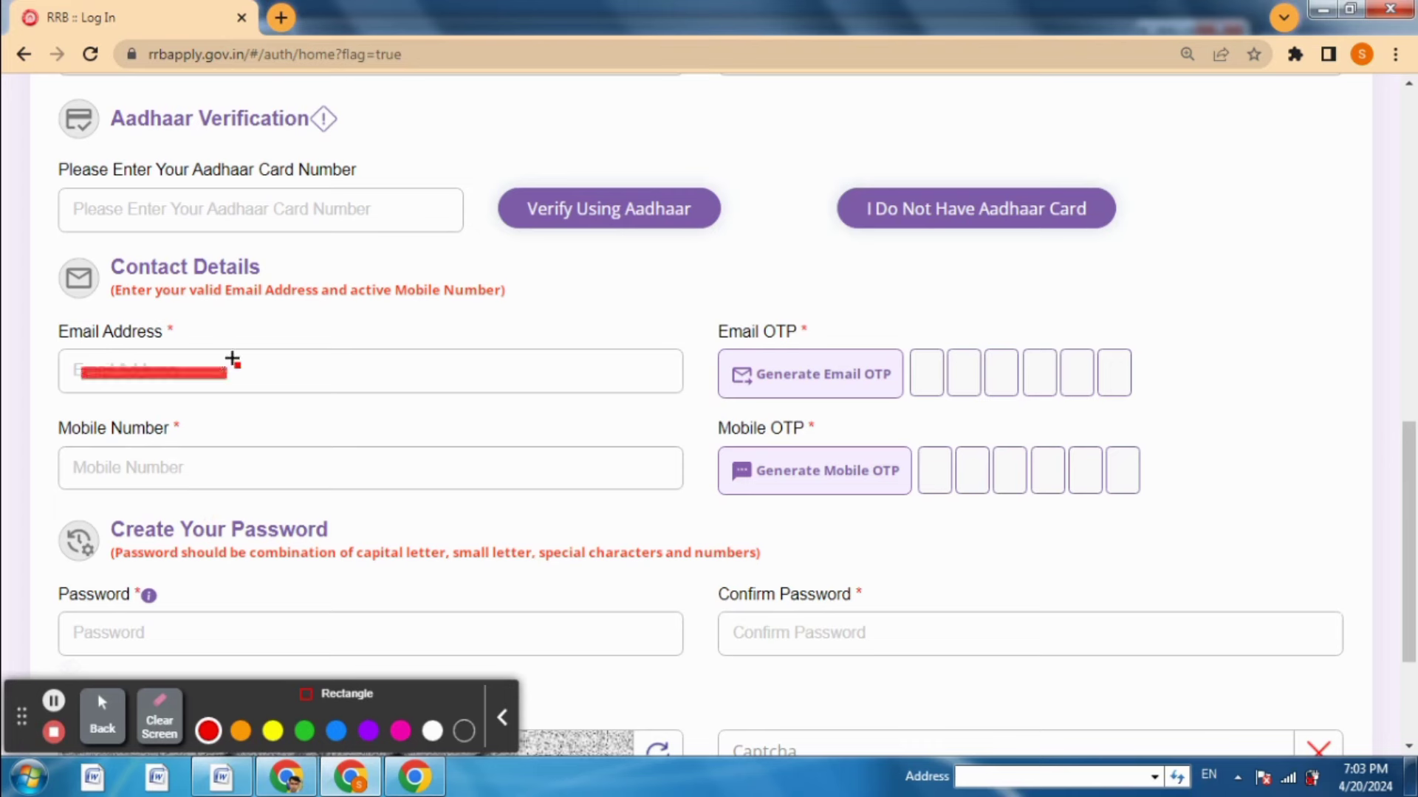
drag(81, 462, 211, 471)
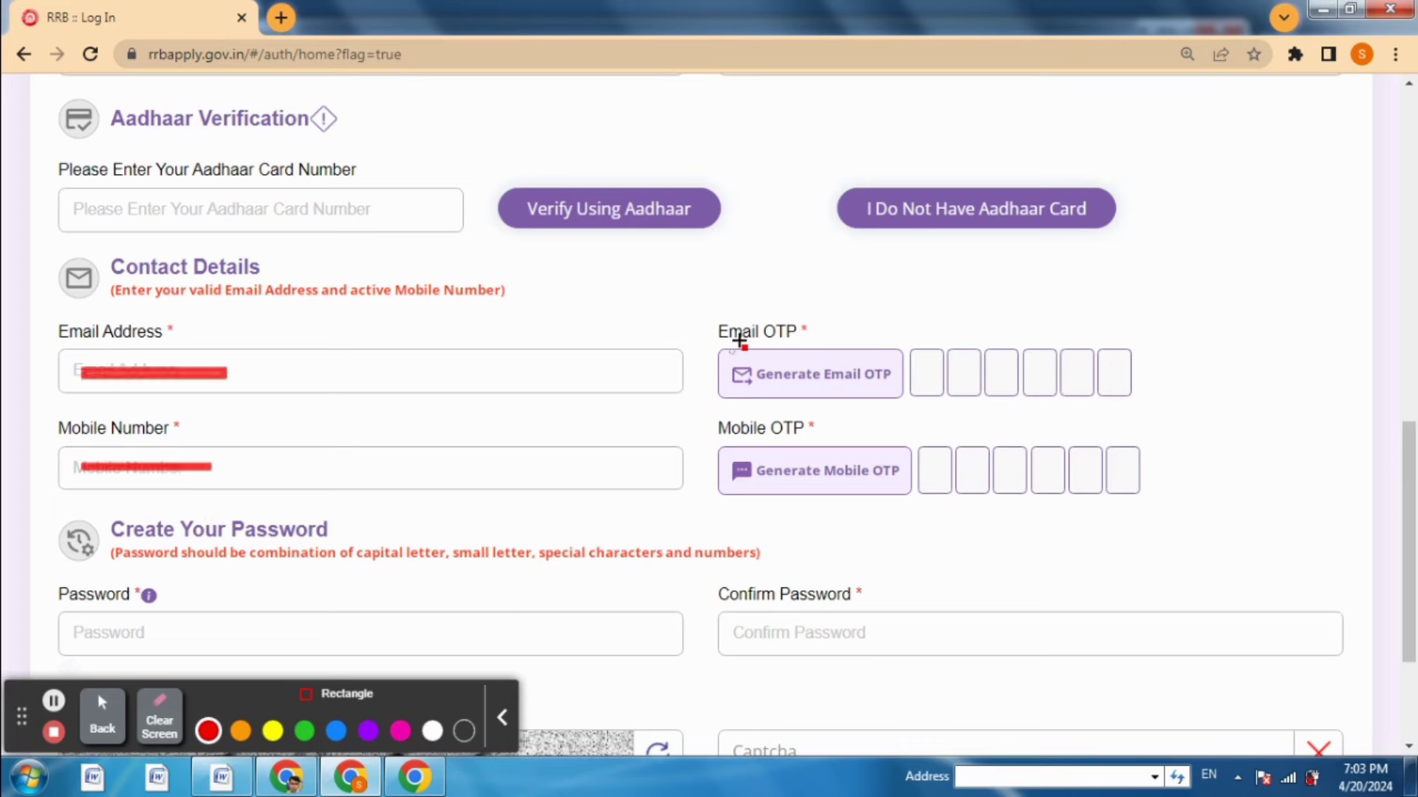
drag(720, 351, 912, 401)
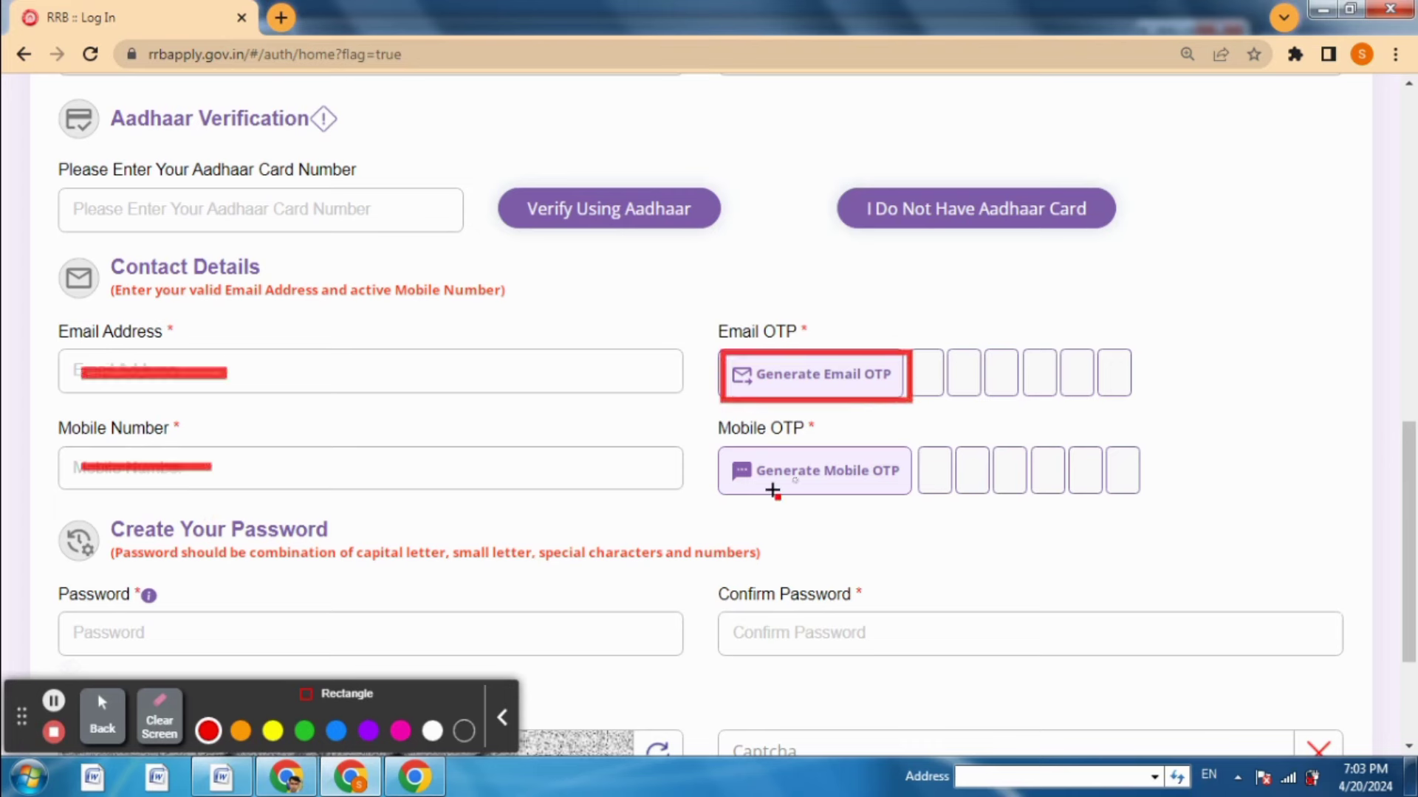
mouse_move(717, 447)
mouse_down()
mouse_move(895, 476)
mouse_move(909, 495)
mouse_up()
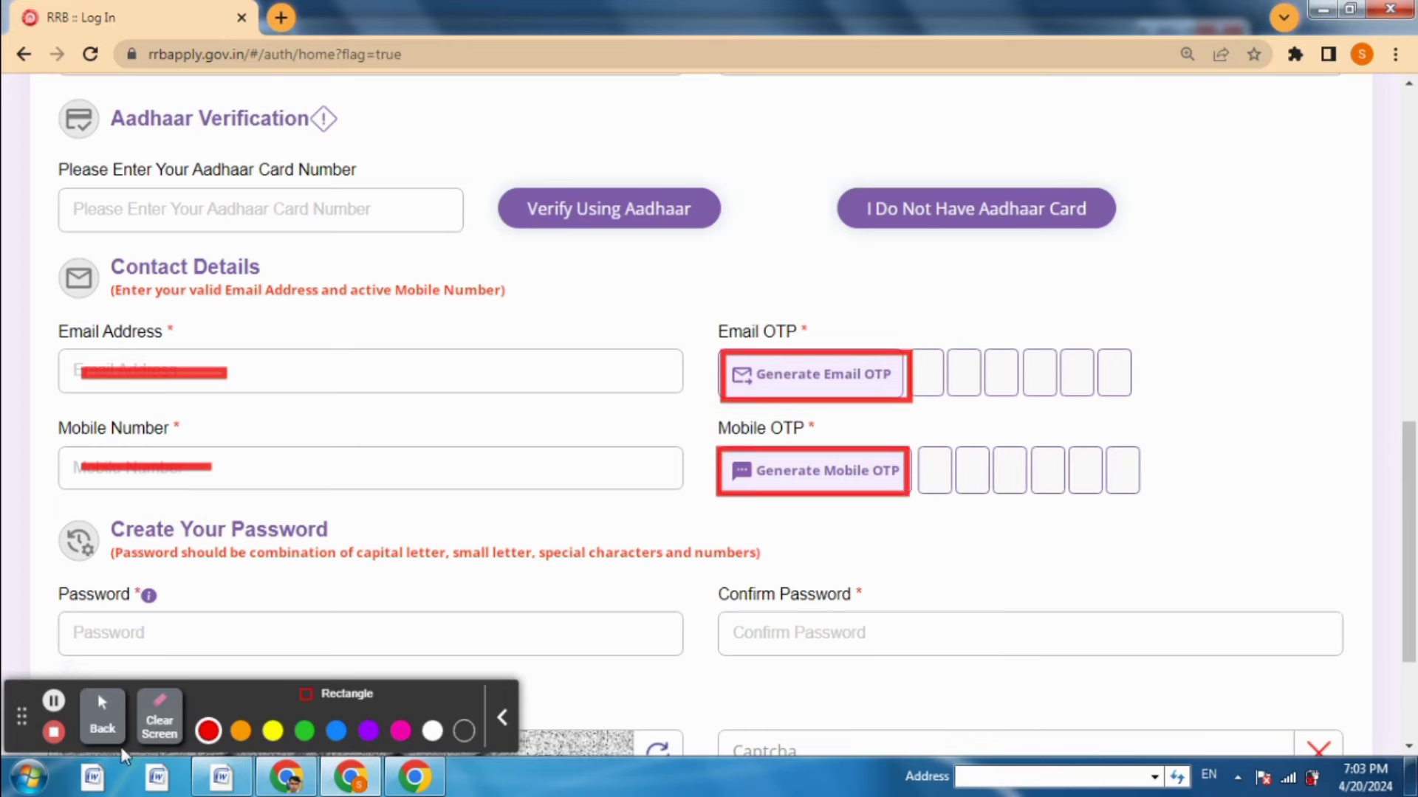
click(161, 728)
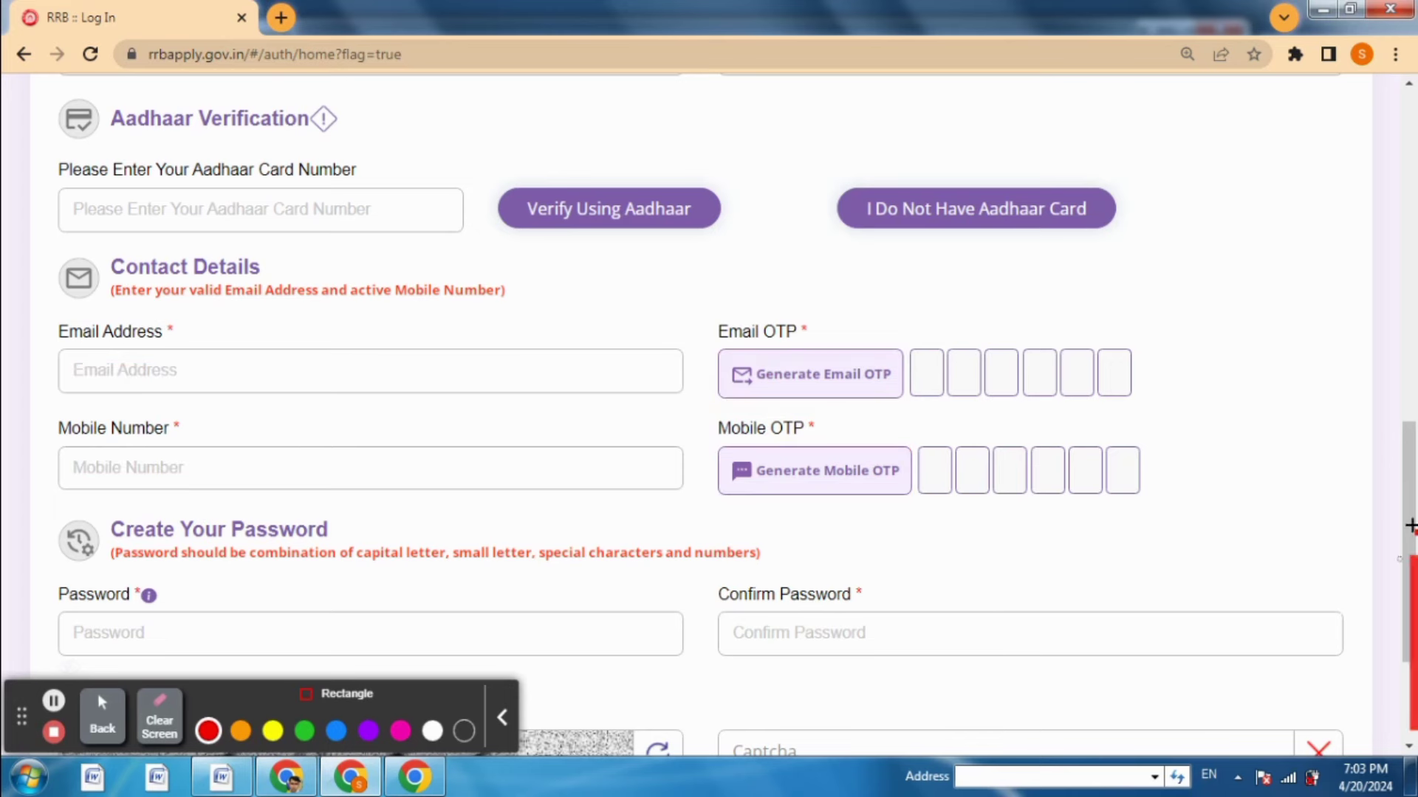
click(103, 712)
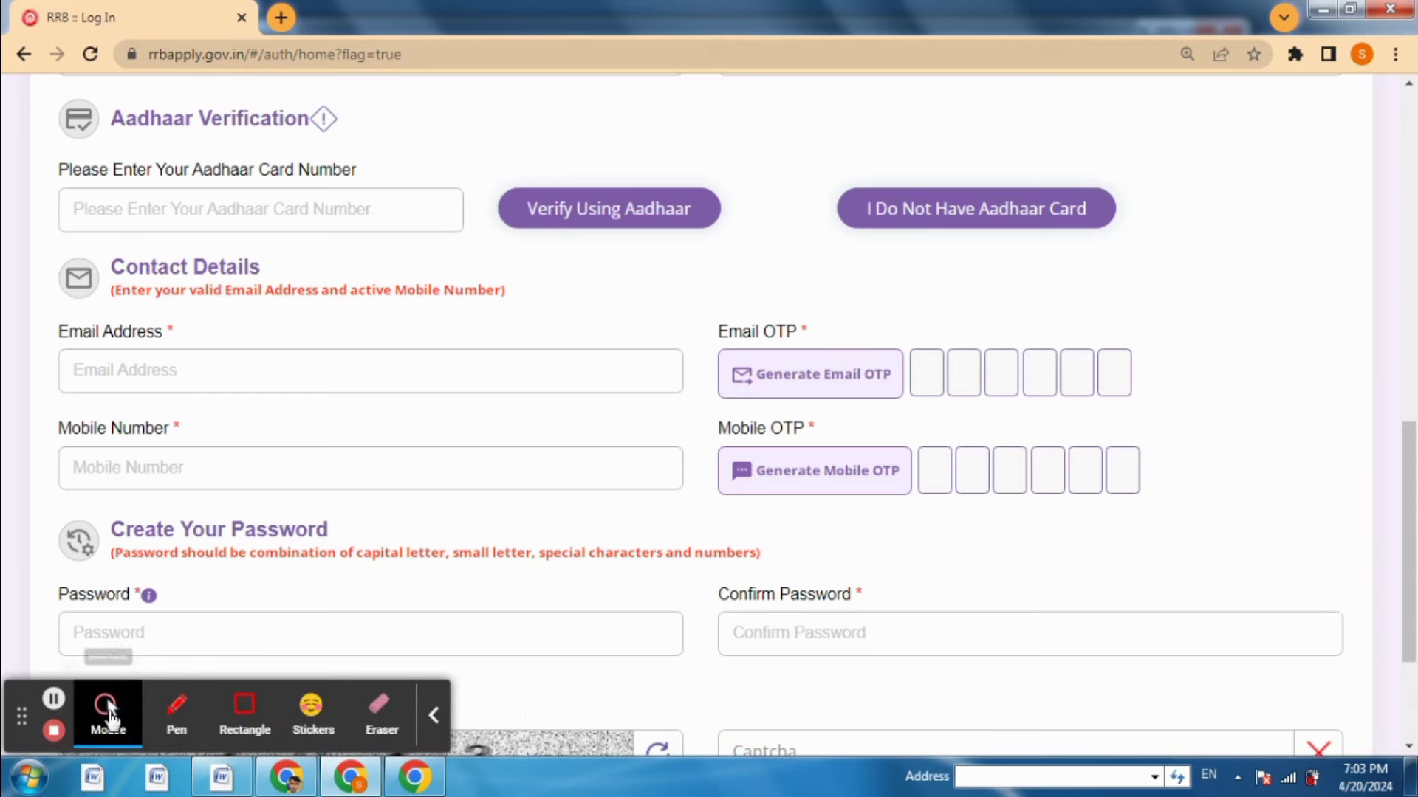
Mark the Password, Confirm Password and Captcha fields and the Preview And Create An Account option with red rectangles
scroll(1414, 565, down, 3)
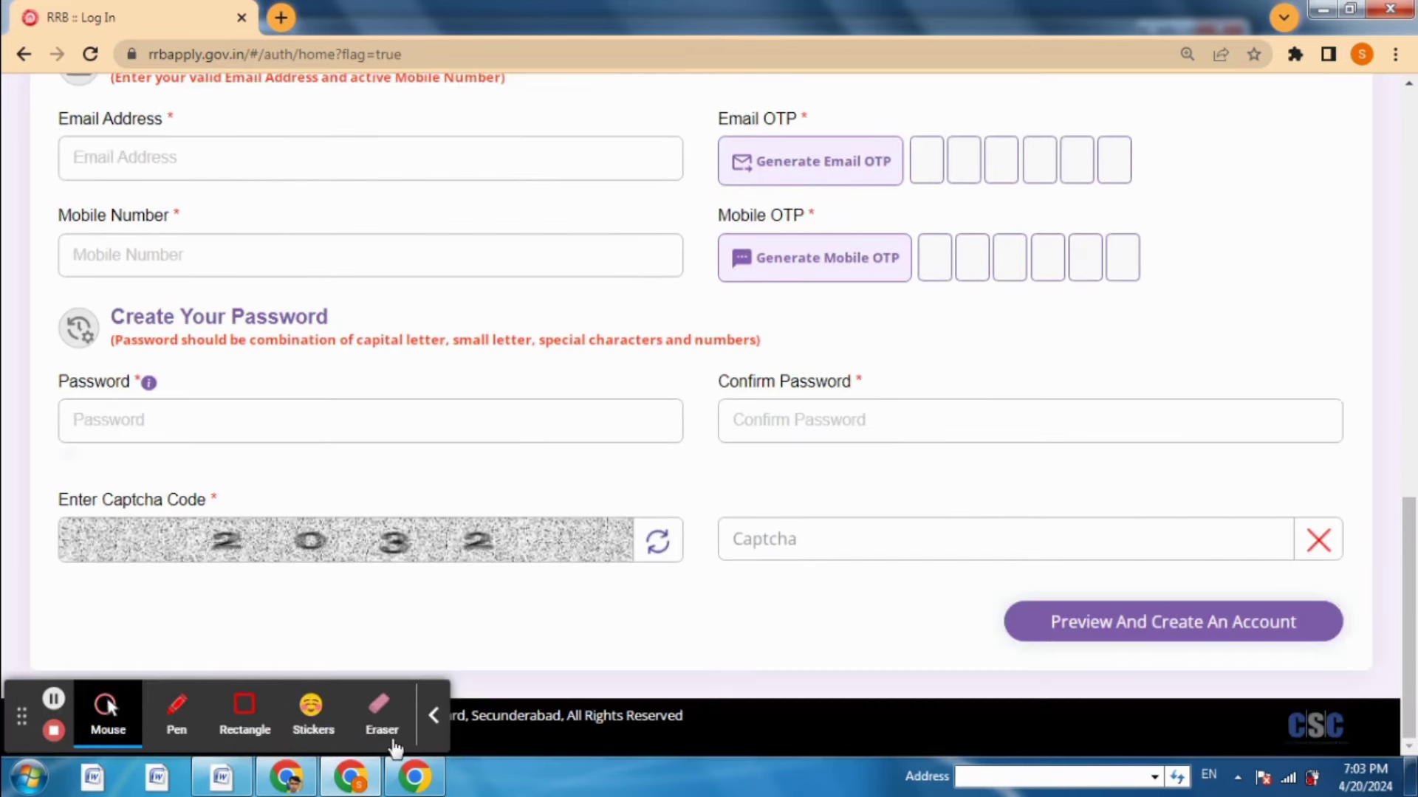
click(244, 711)
drag(120, 405, 254, 405)
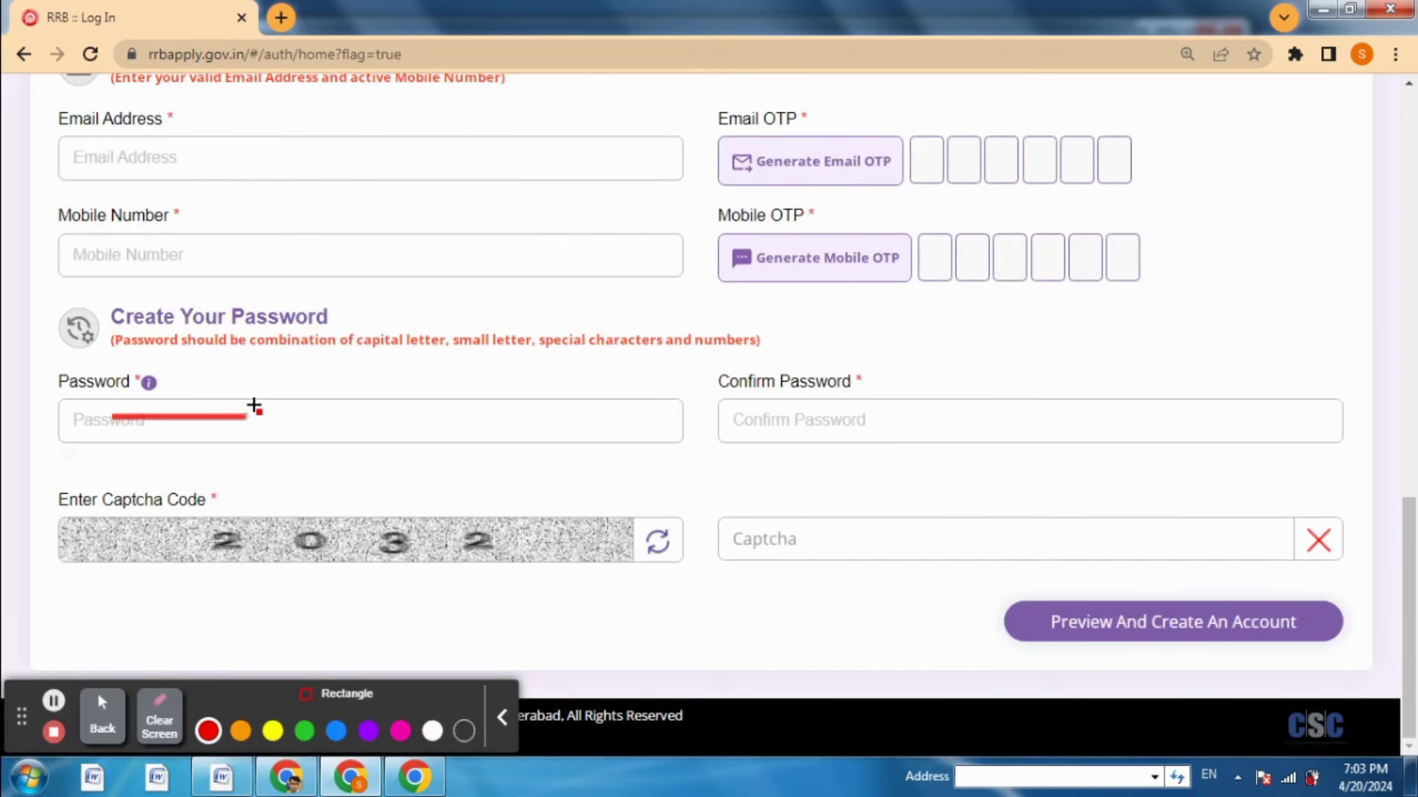
drag(784, 421, 922, 428)
drag(772, 533, 895, 533)
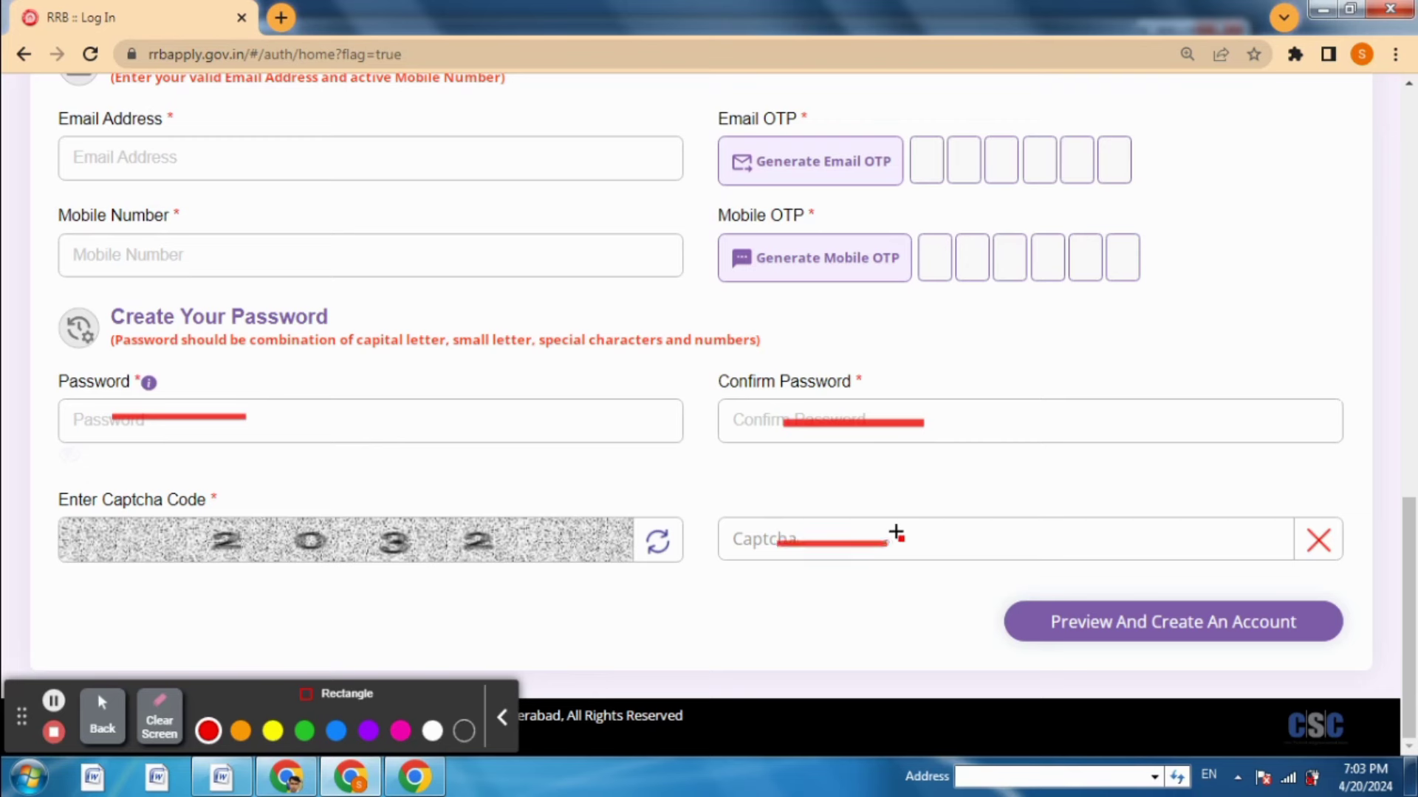
drag(1037, 595, 1327, 638)
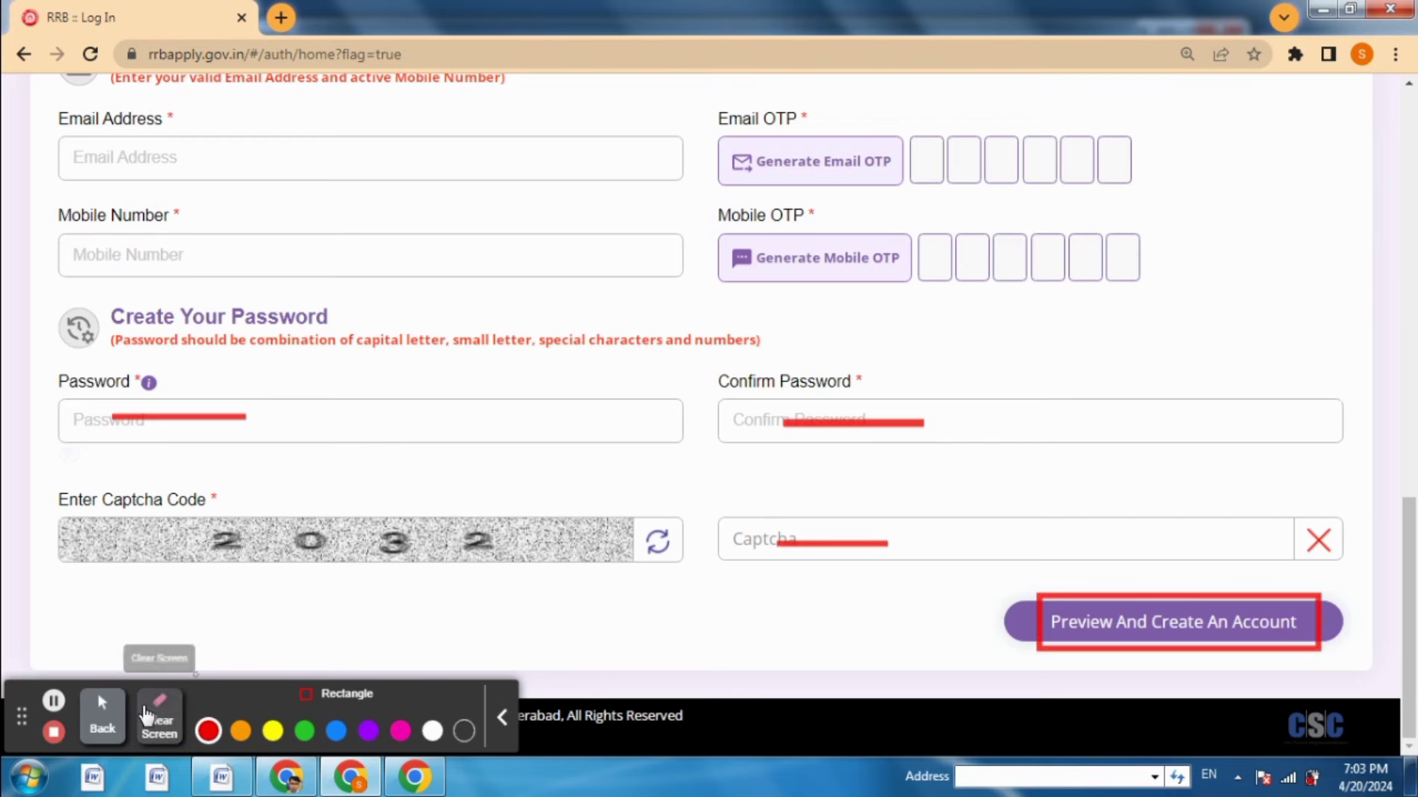
Clear the red marks from the registration form and leave the rectangle tool
click(152, 715)
click(100, 705)
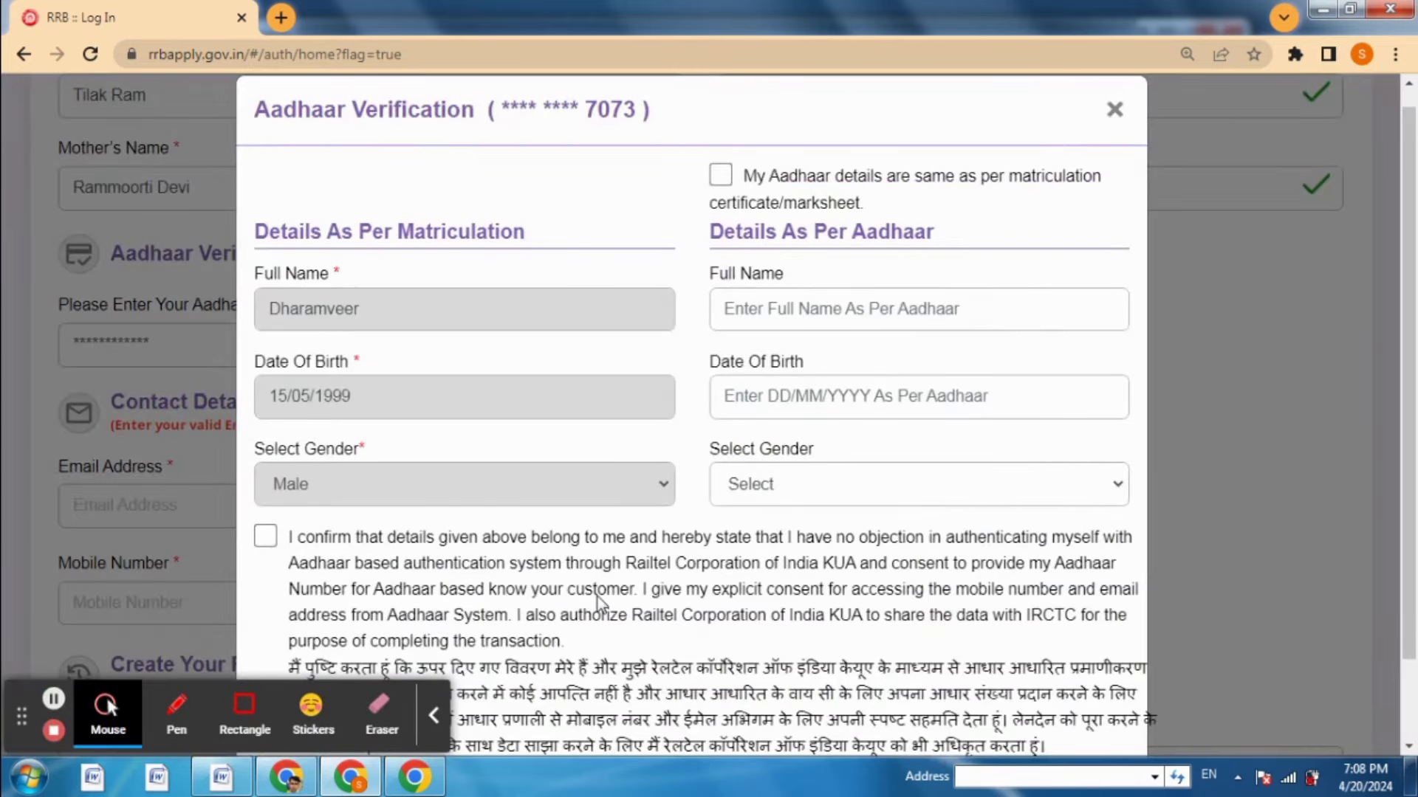
Declare the Aadhaar details the same as the matriculation certificate, give the Aadhaar authentication consent, and submit the verification
click(721, 176)
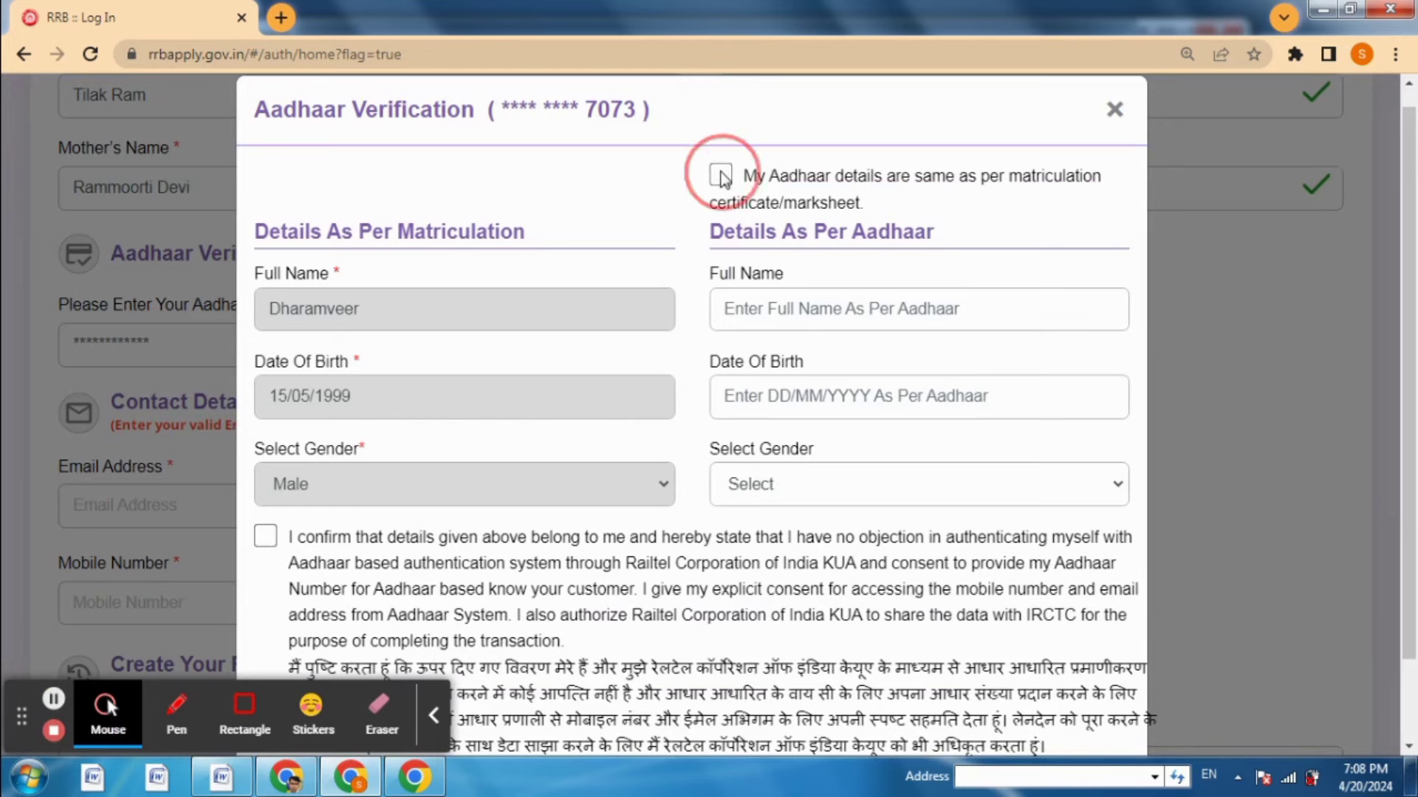
click(264, 536)
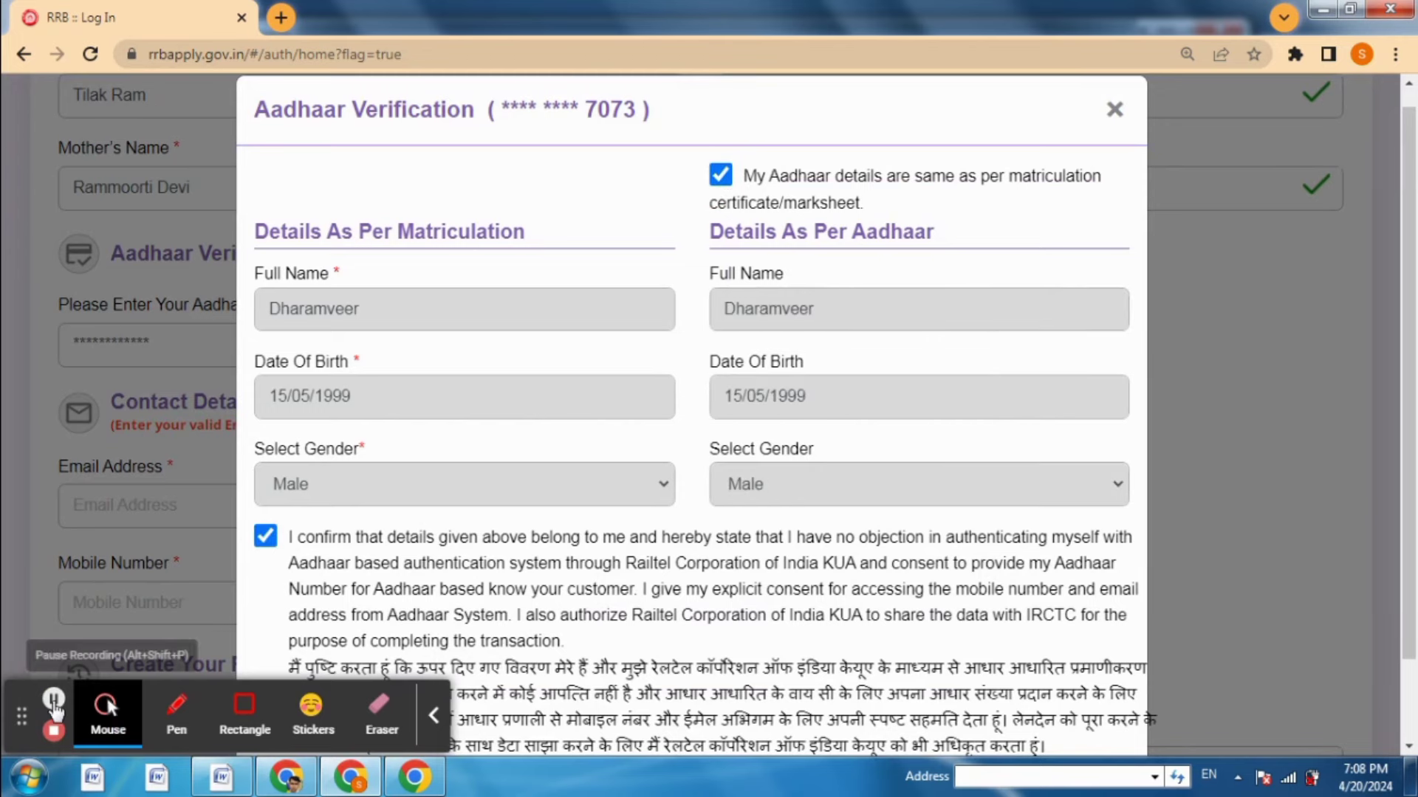
drag(22, 716, 464, 216)
scroll(664, 443, down, 1)
click(1090, 718)
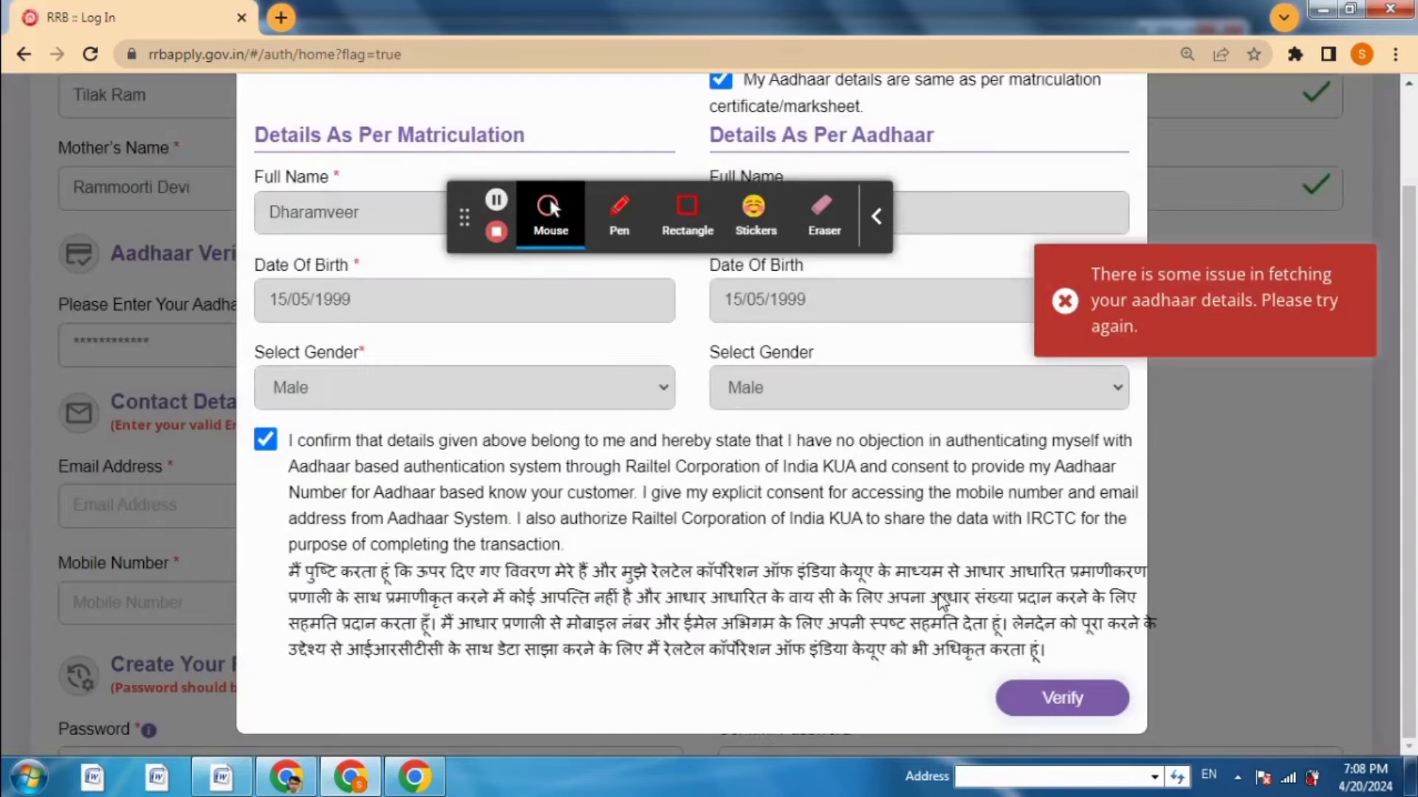
click(1063, 302)
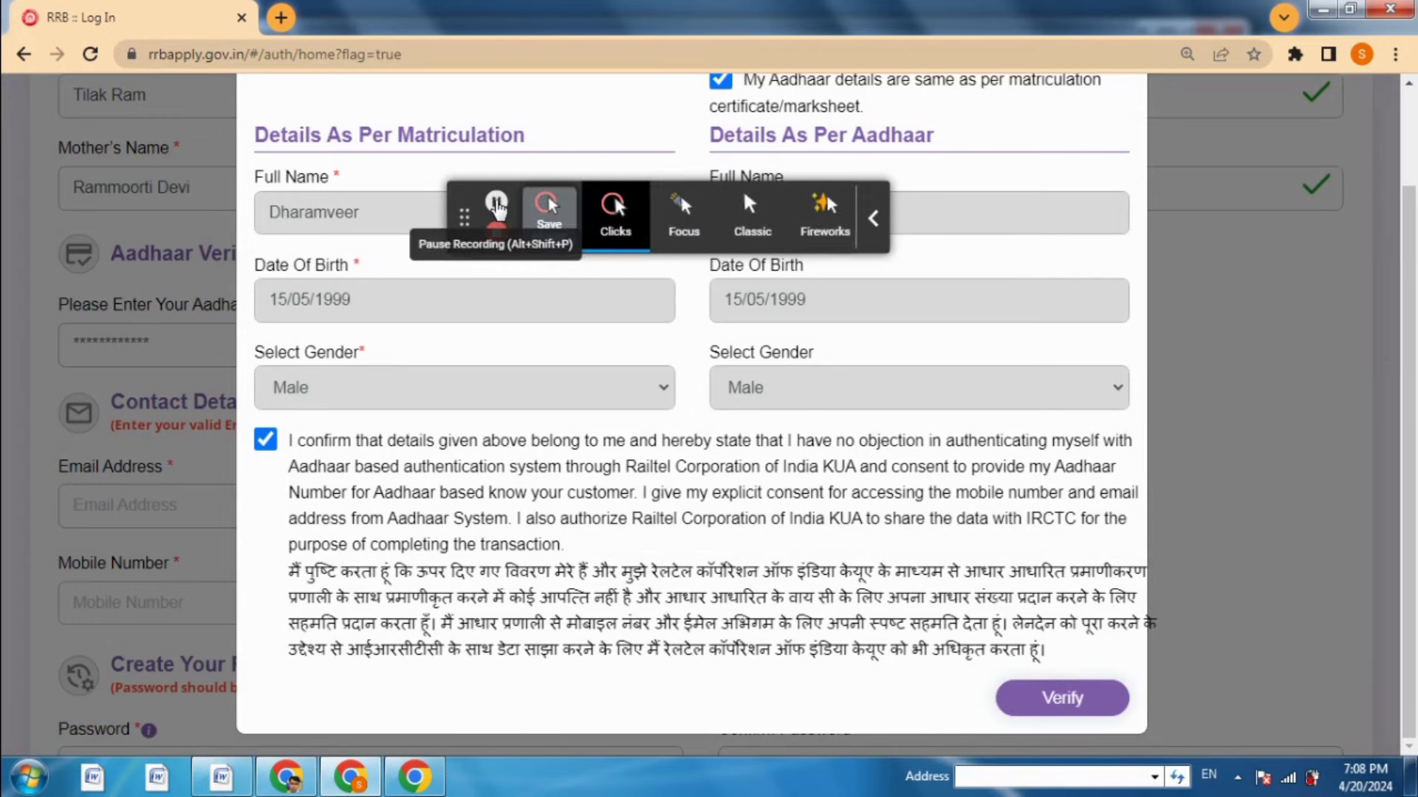
click(496, 200)
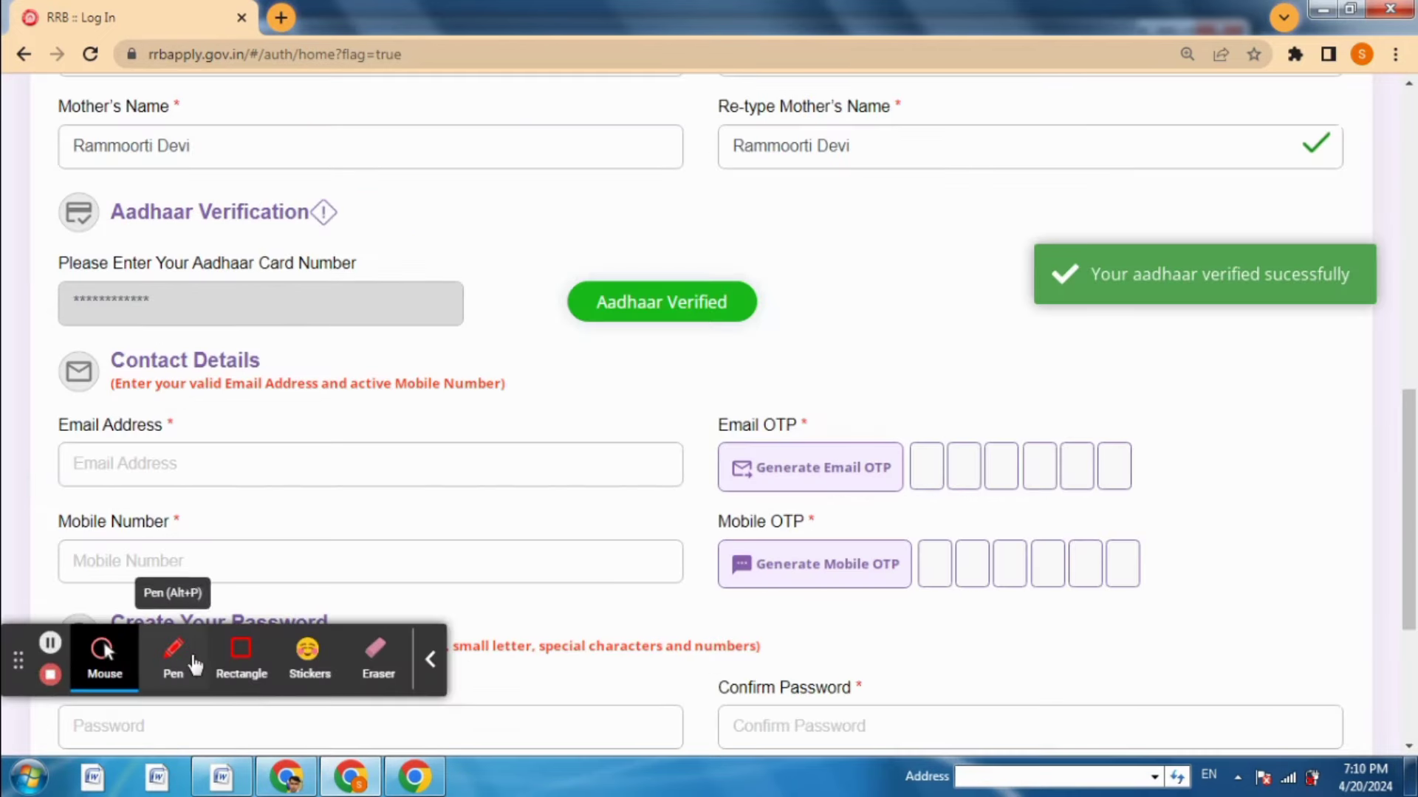
Mark the Aadhaar Verified label with a red rectangle, and clear the mark
click(240, 654)
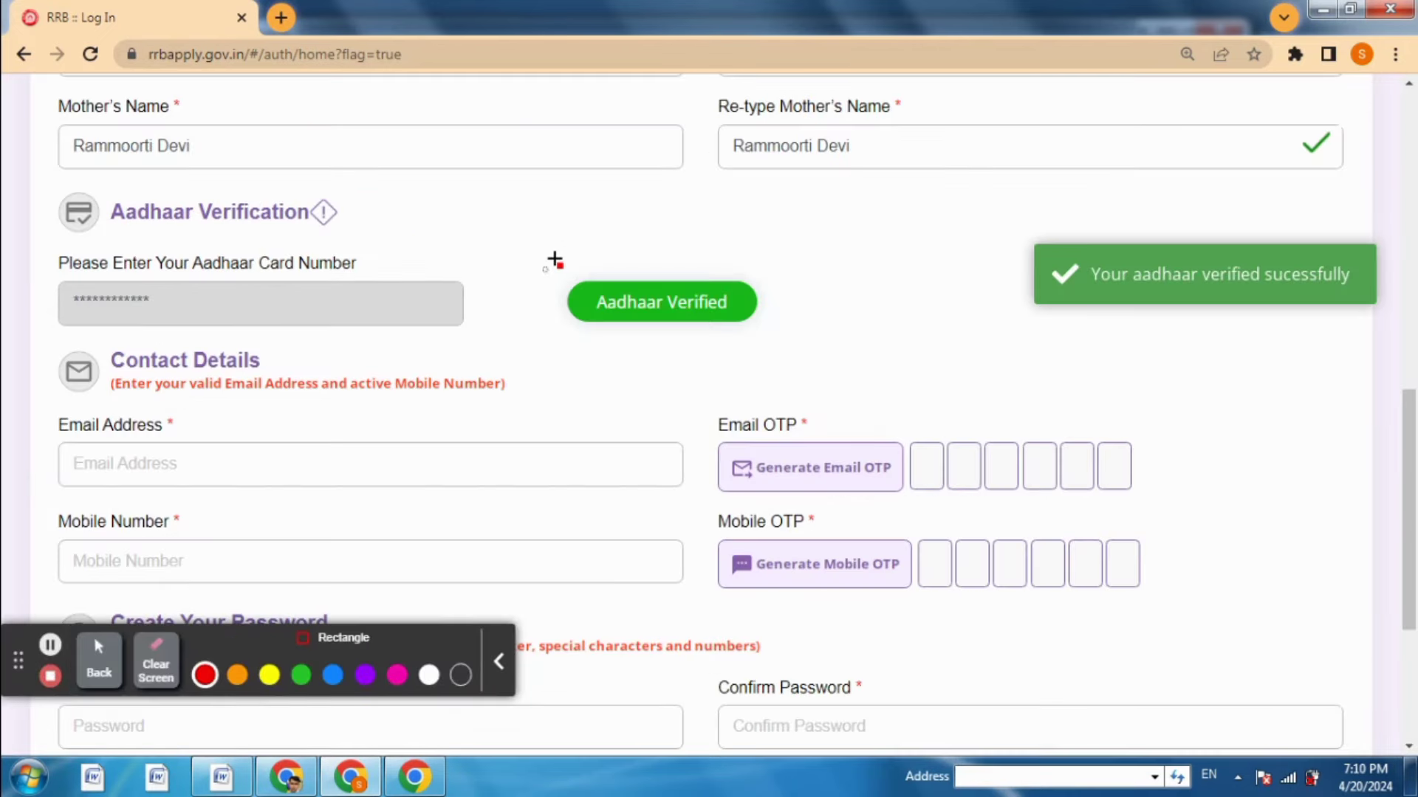
mouse_move(546, 269)
mouse_down()
mouse_move(761, 314)
mouse_move(782, 333)
mouse_up()
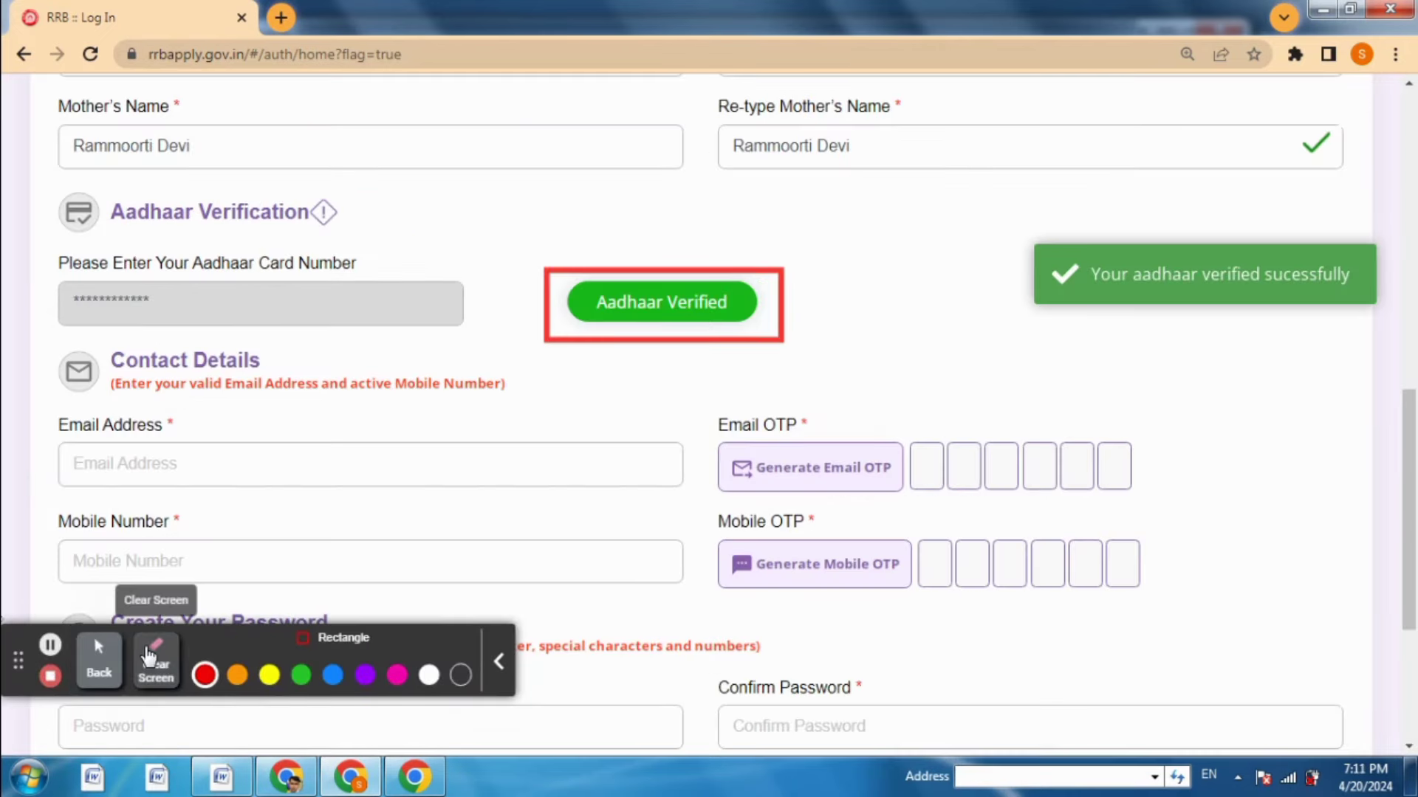
click(155, 663)
click(99, 662)
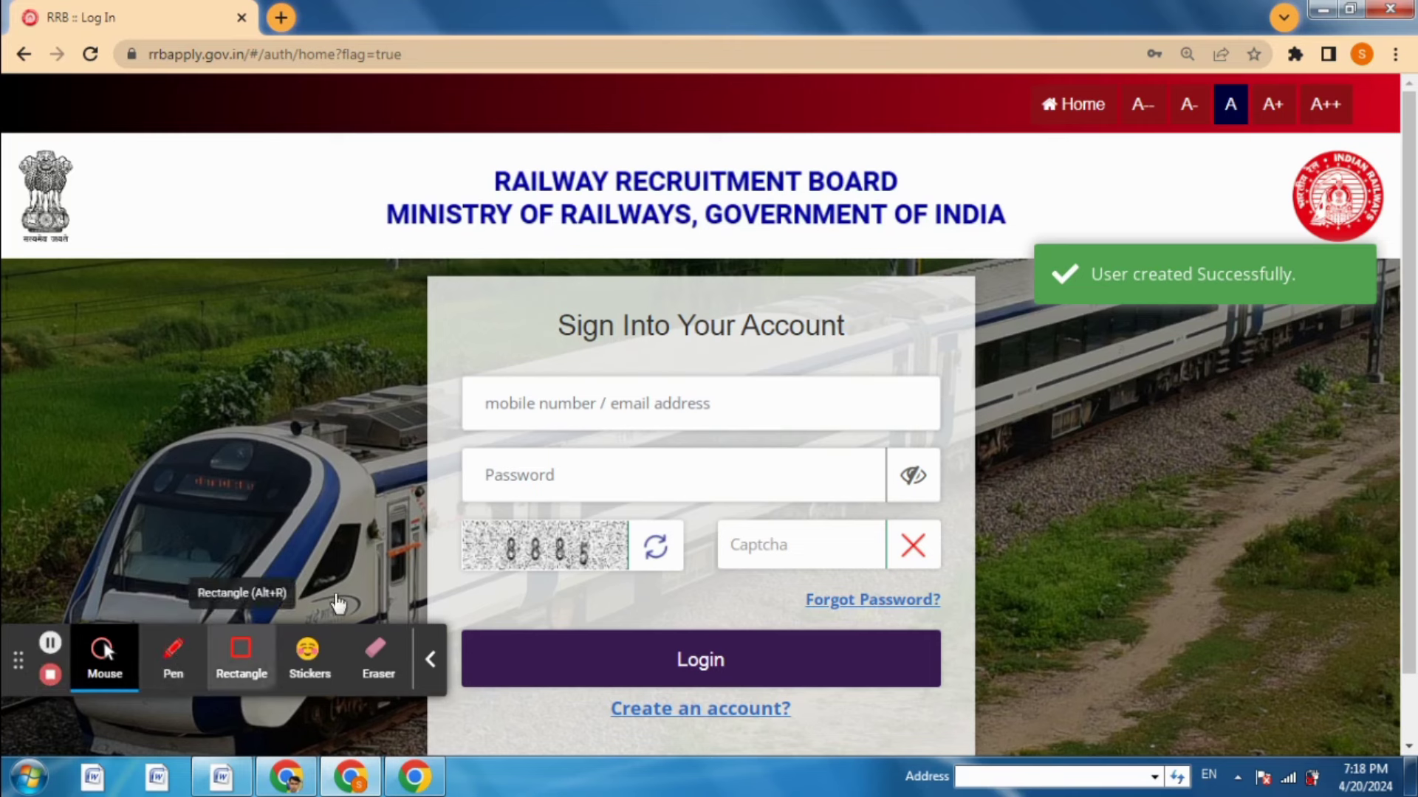
Mark the account creation message on the sign-in page with a red rectangle, and clear the mark
click(241, 653)
drag(1052, 246, 1305, 302)
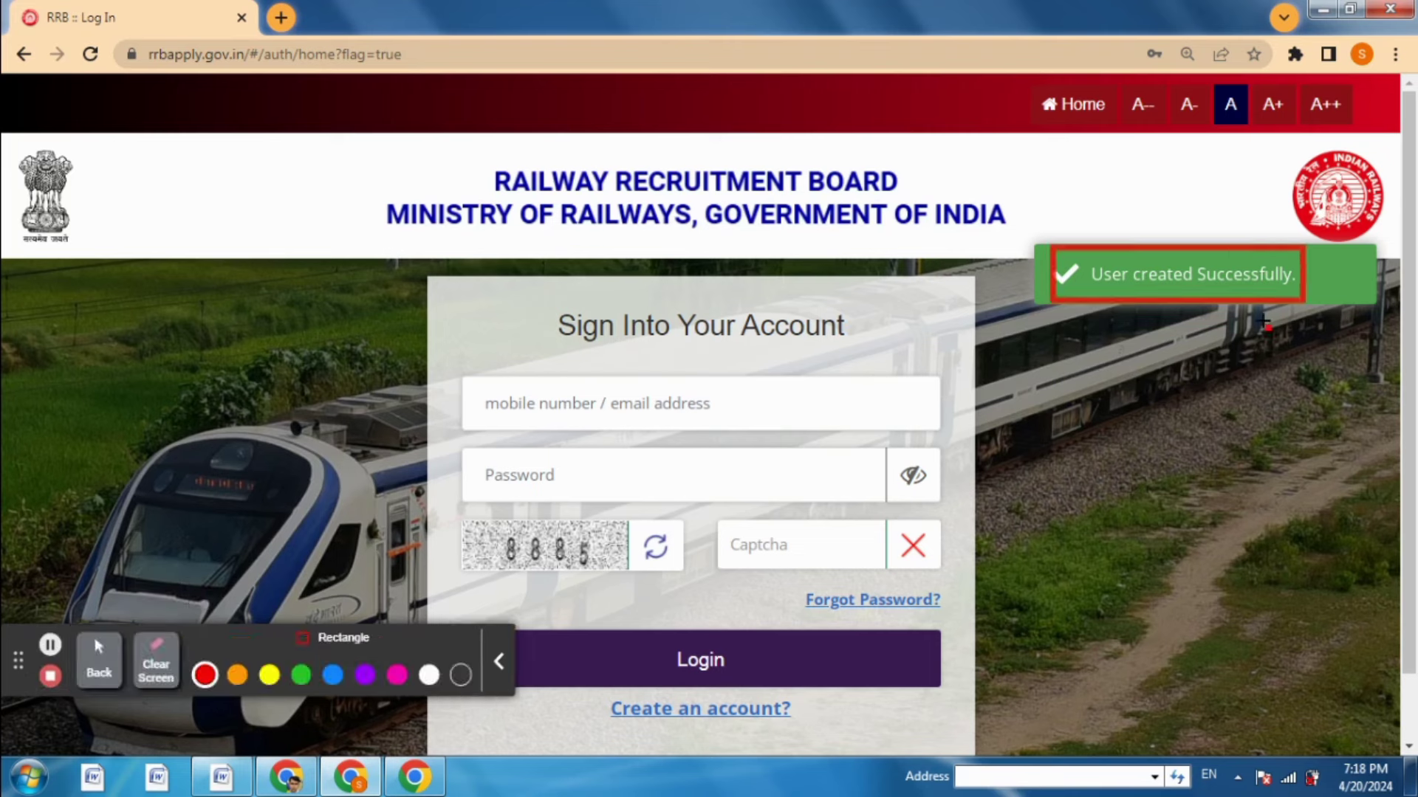
click(156, 663)
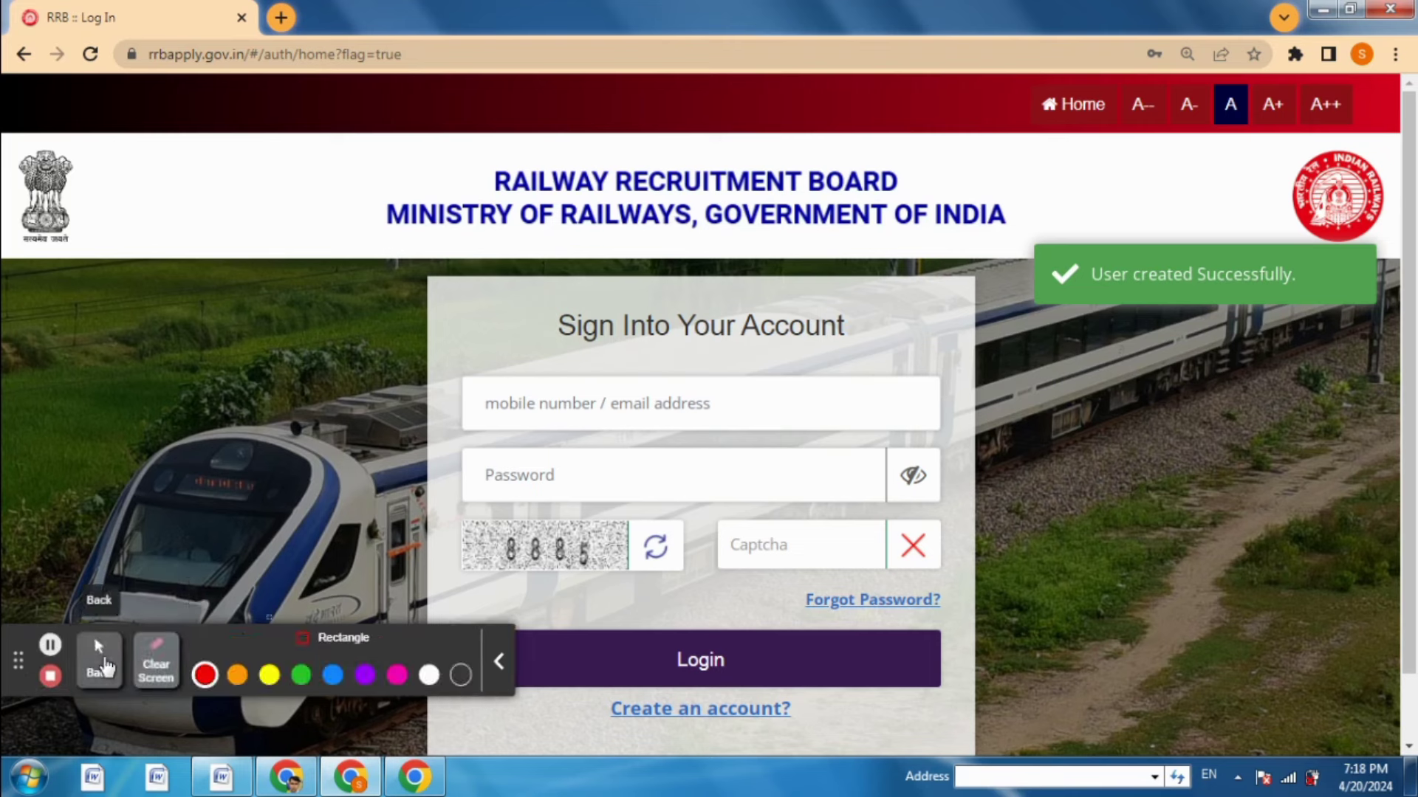
click(99, 662)
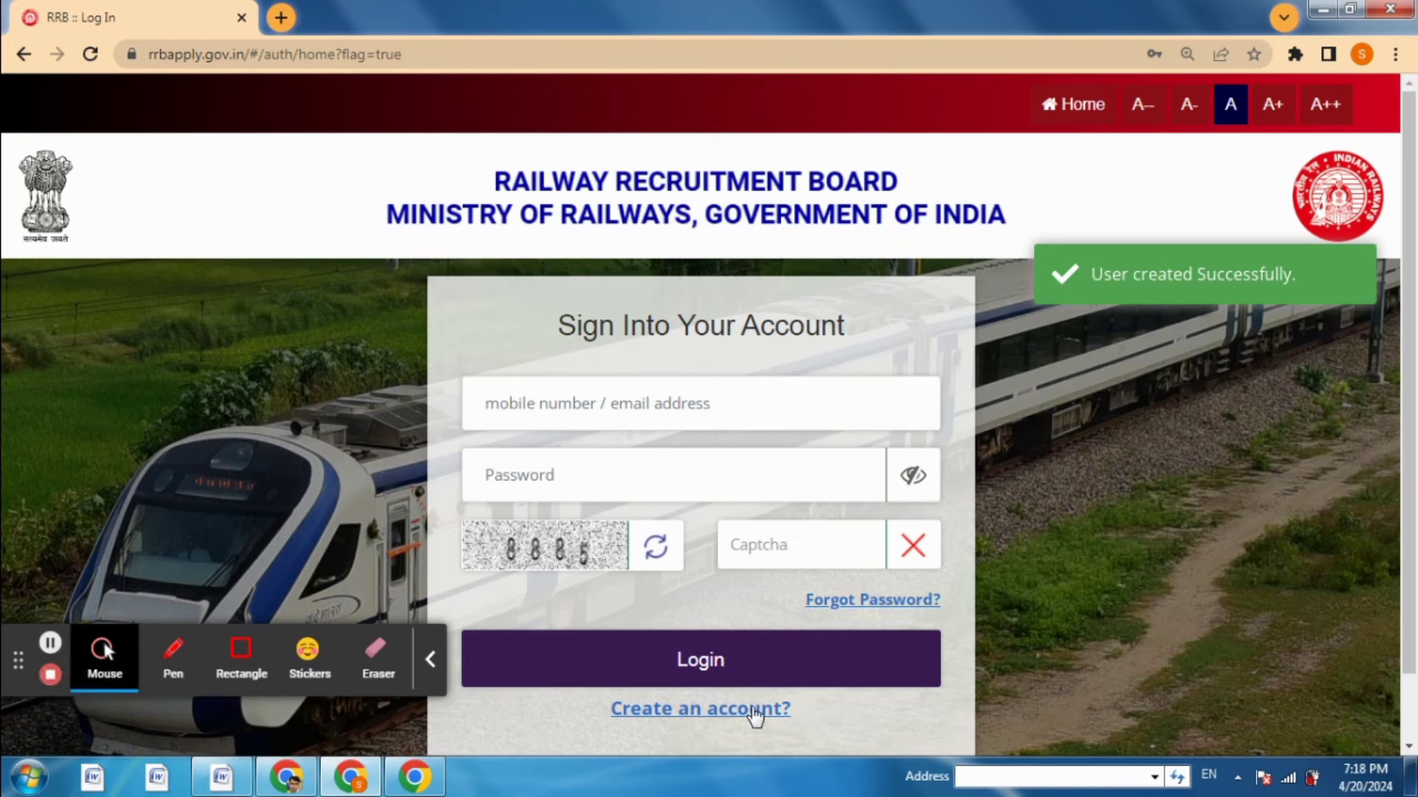
Mark the mobile number / email address, Password and Captcha fields of the sign-in form in red, and clear the marks
click(242, 653)
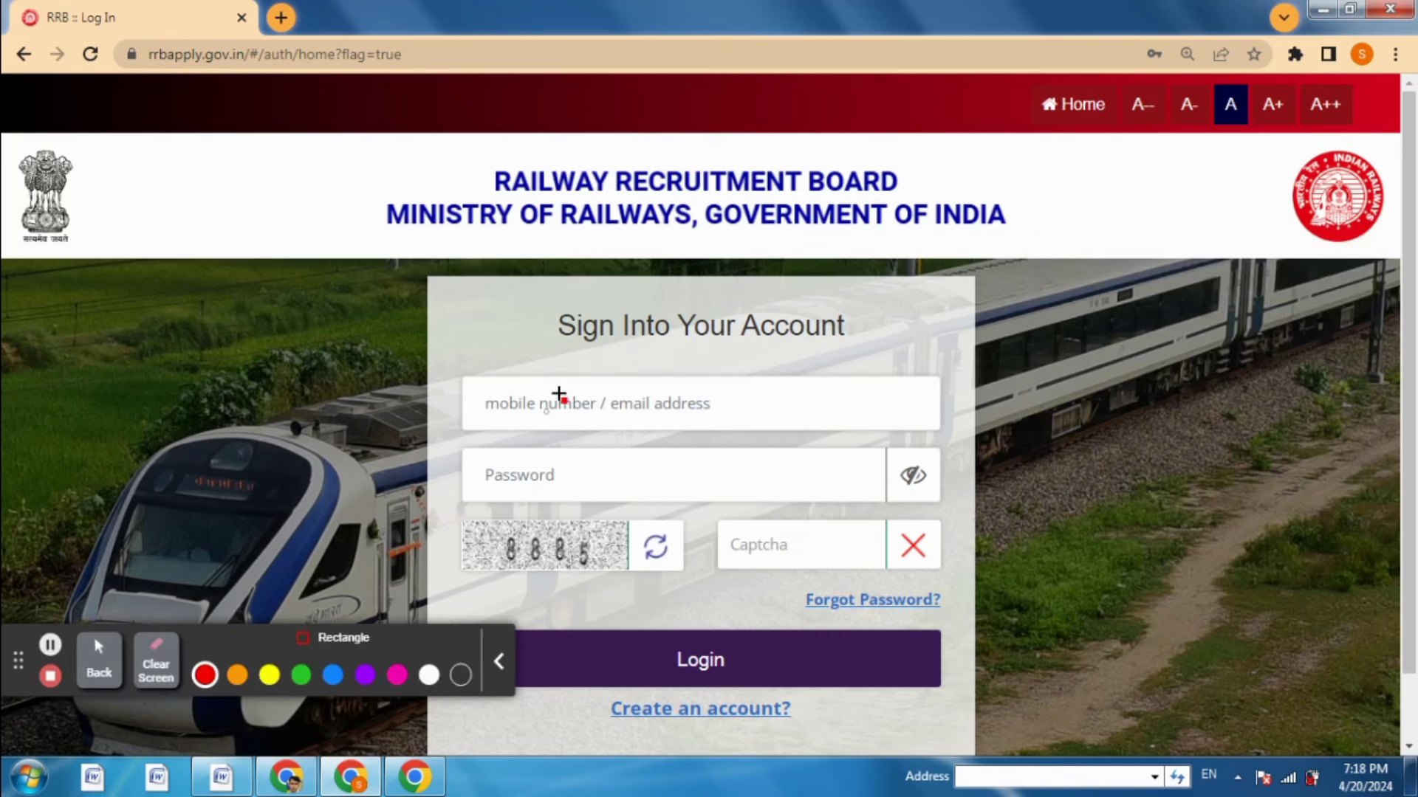
drag(512, 397, 624, 397)
drag(543, 451, 656, 458)
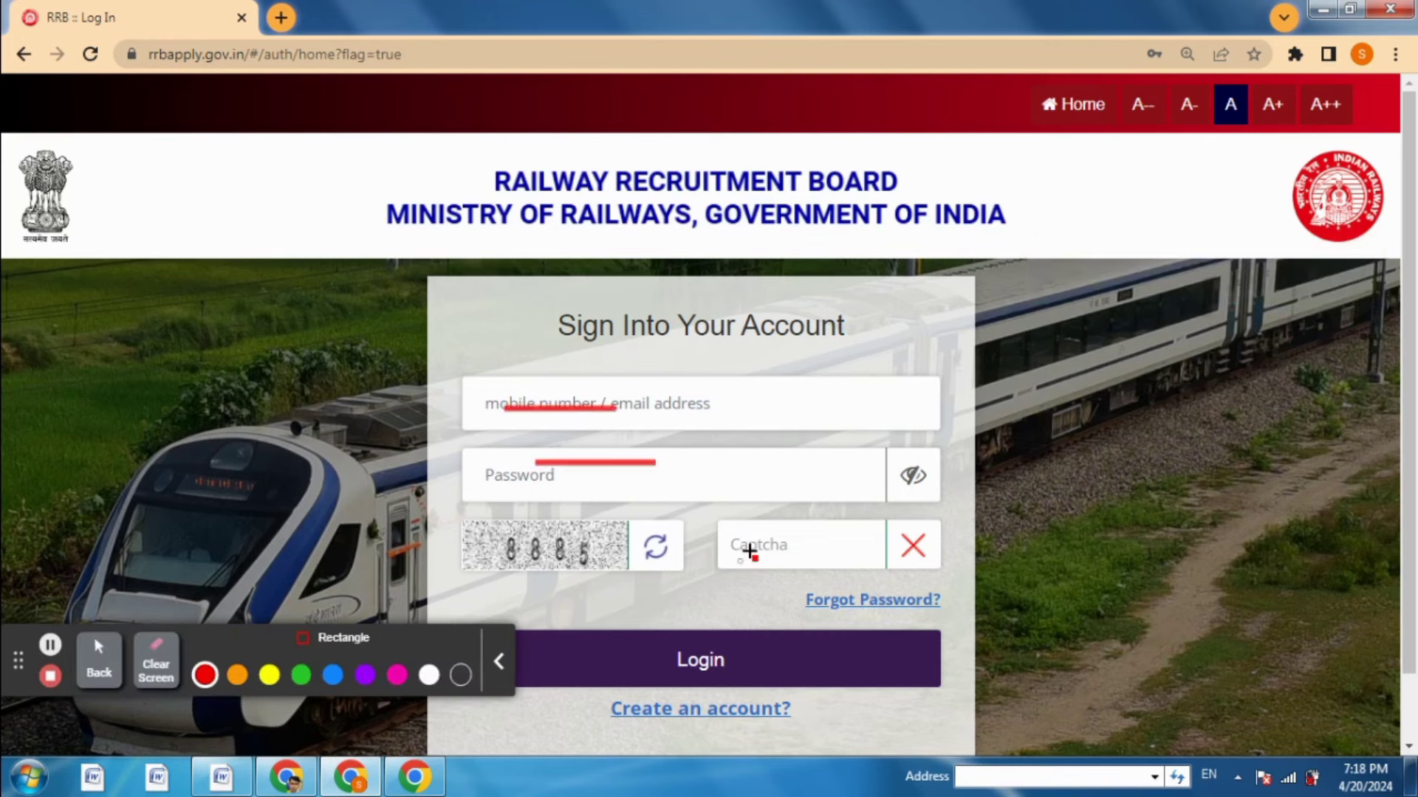
drag(741, 546, 819, 543)
click(145, 660)
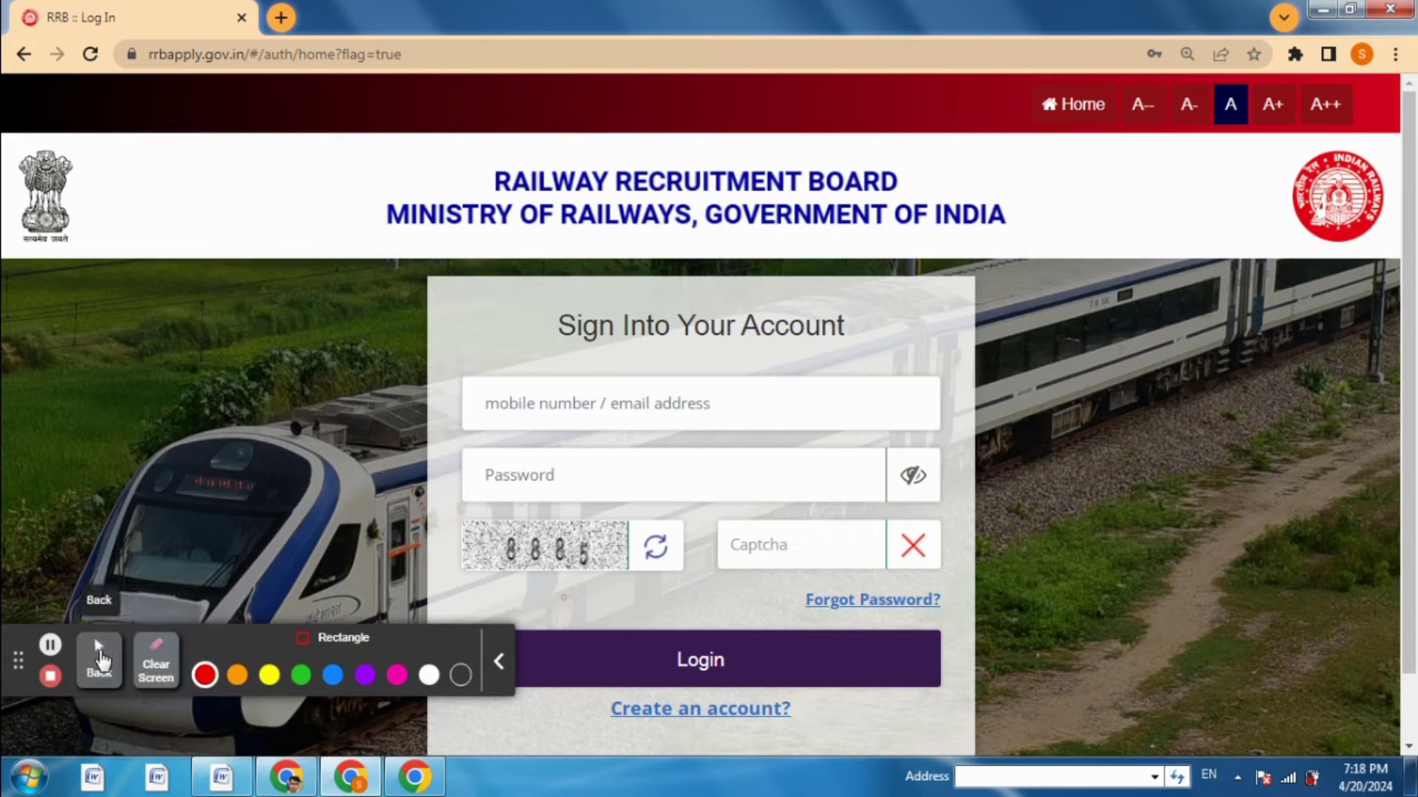
click(99, 657)
click(50, 644)
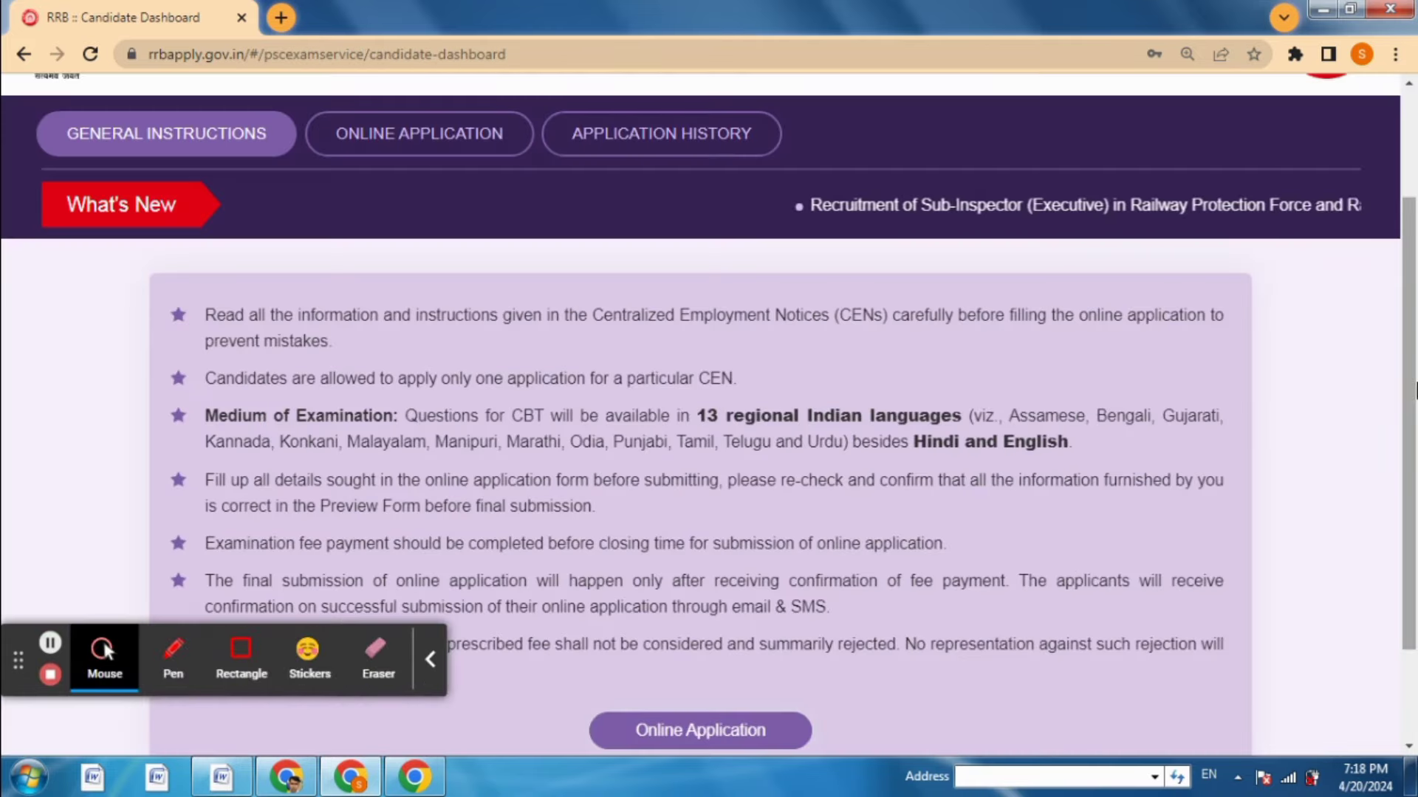
Go through the general instructions on the candidate dashboard and open the Online Application section
drag(1413, 391, 1414, 436)
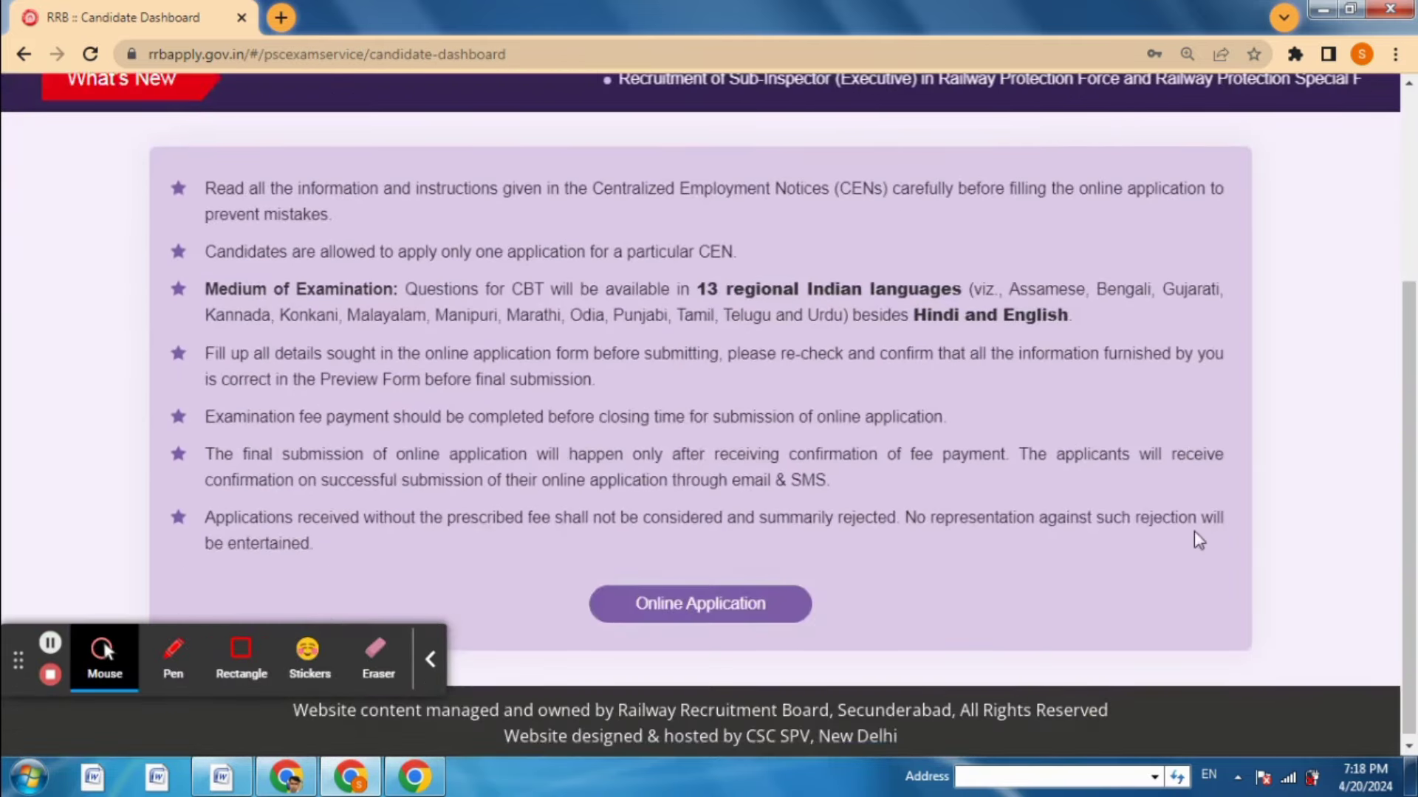
click(674, 600)
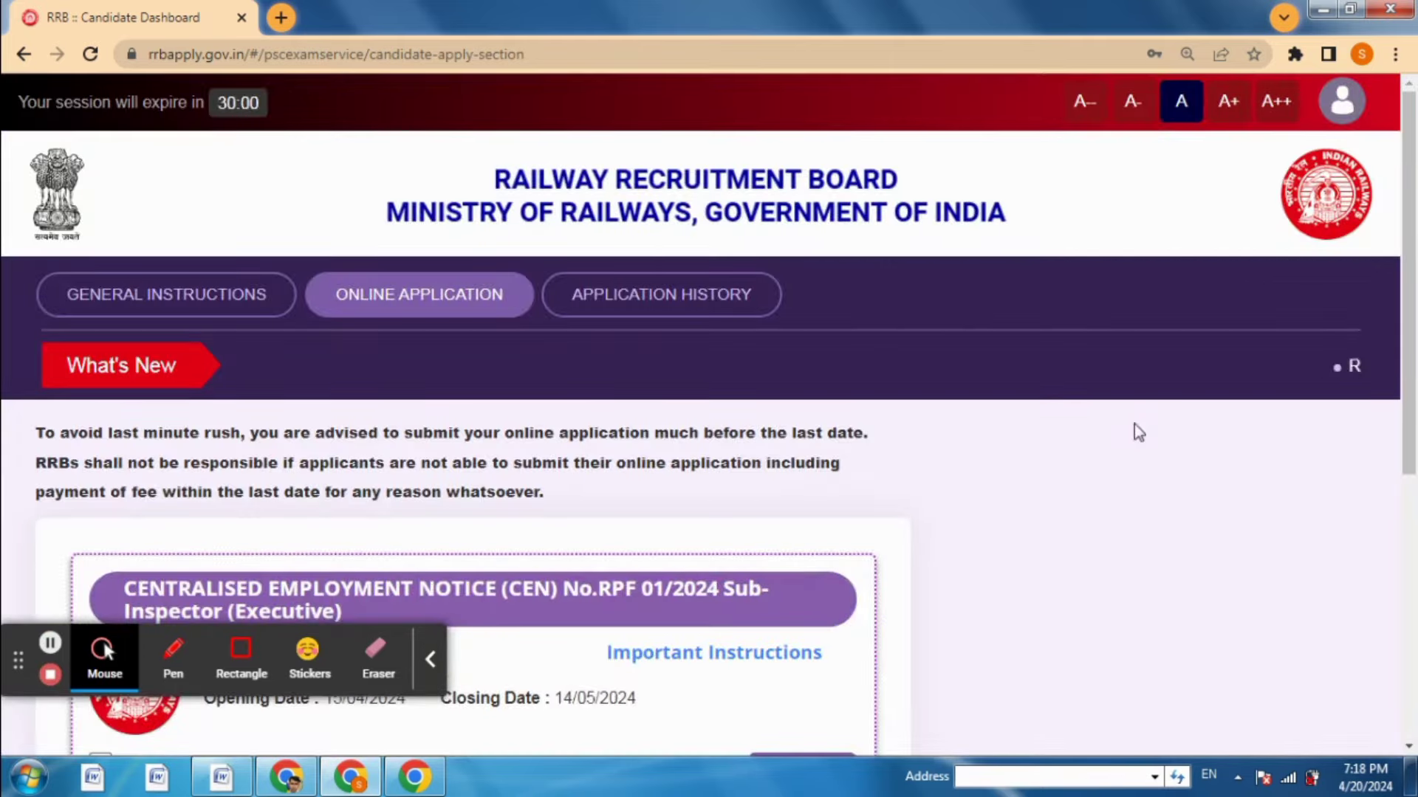
Mark the CEN No. RPF 02/2024 Constable (Executive) notice and its debarment checkbox with red rectangles, and clear the marks
drag(1412, 285, 1412, 362)
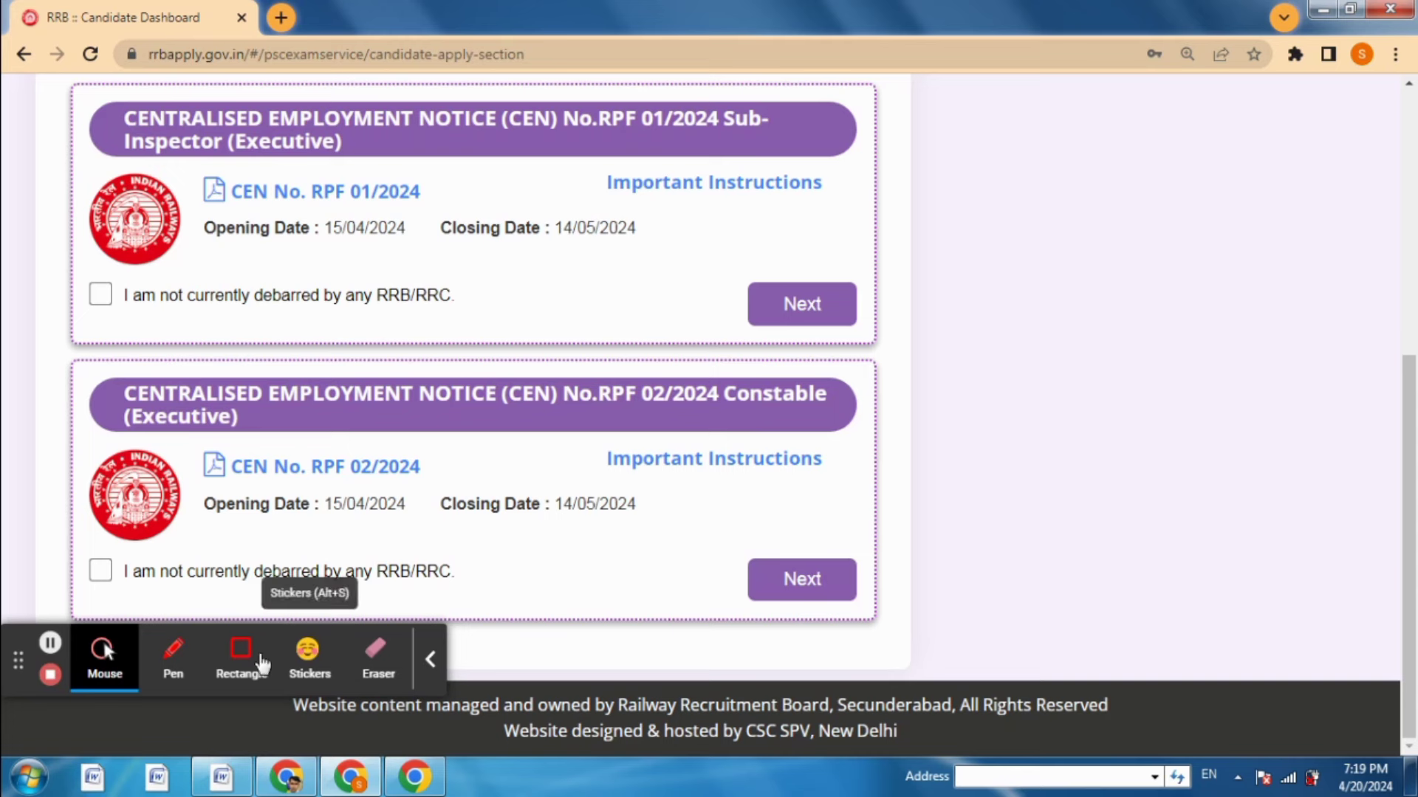
click(241, 650)
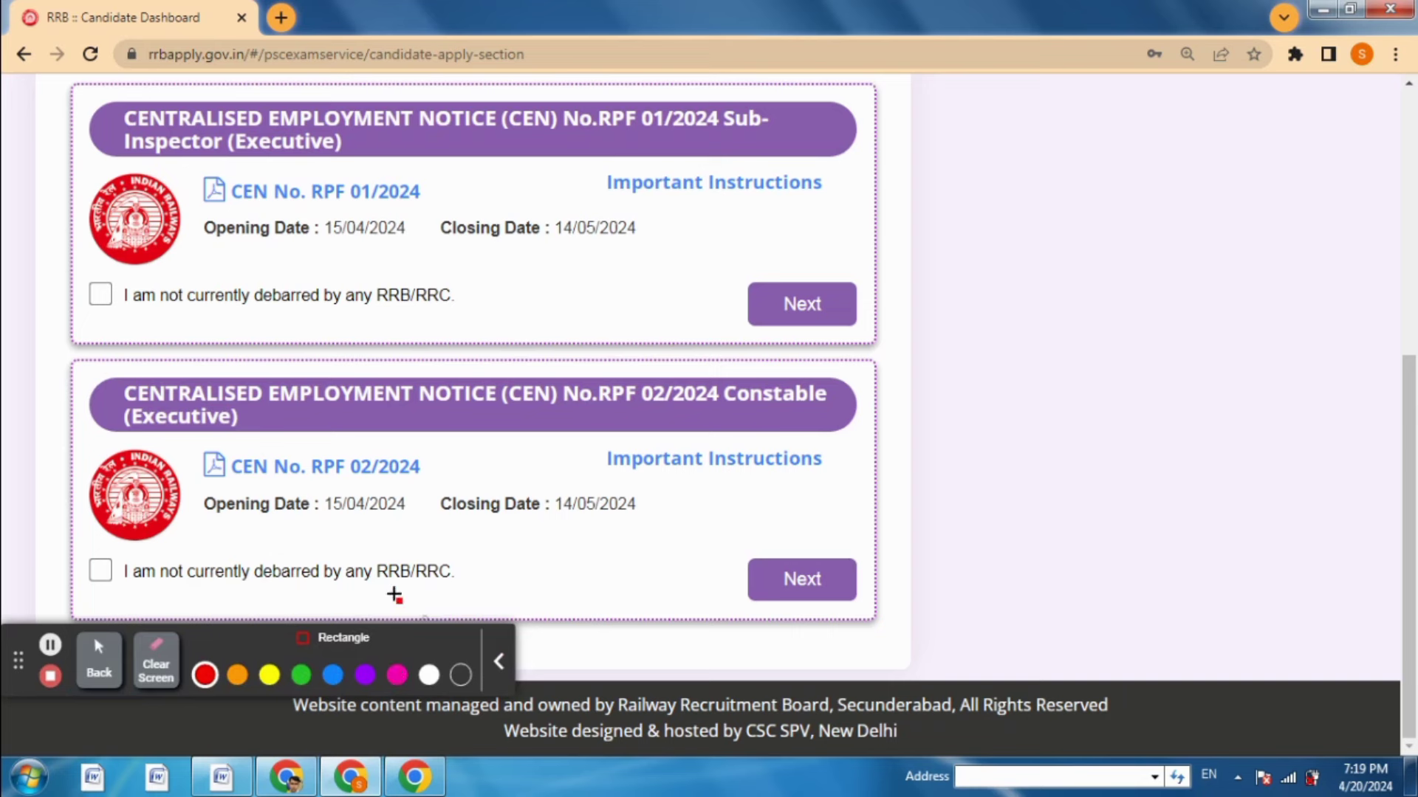
mouse_move(87, 361)
mouse_down()
mouse_move(256, 452)
mouse_move(578, 551)
mouse_move(913, 587)
mouse_move(890, 622)
mouse_up()
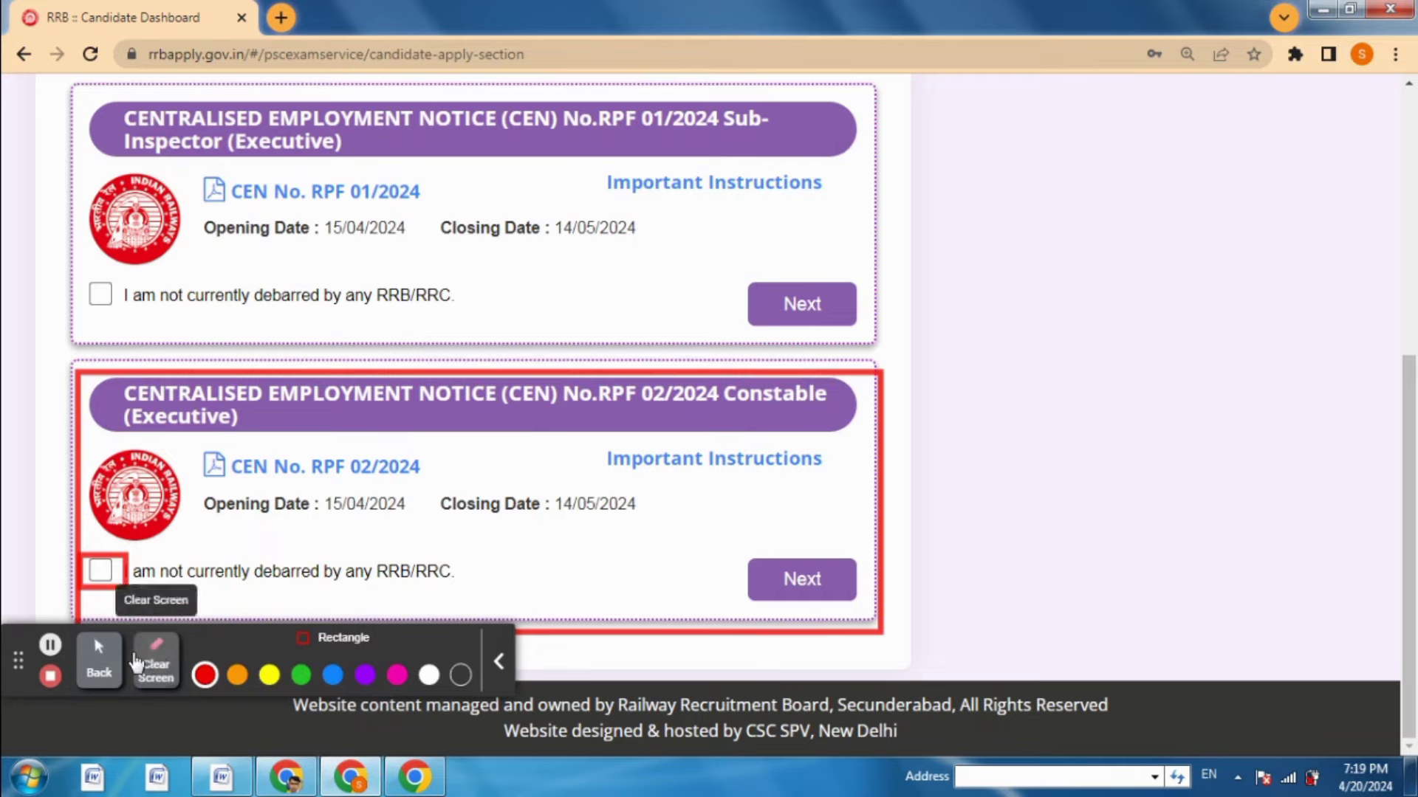
click(155, 668)
click(99, 659)
Confirm not being debarred by any RRB/RRC for the RPF 02/2024 Constable (Executive) notice and proceed to its application form
click(101, 570)
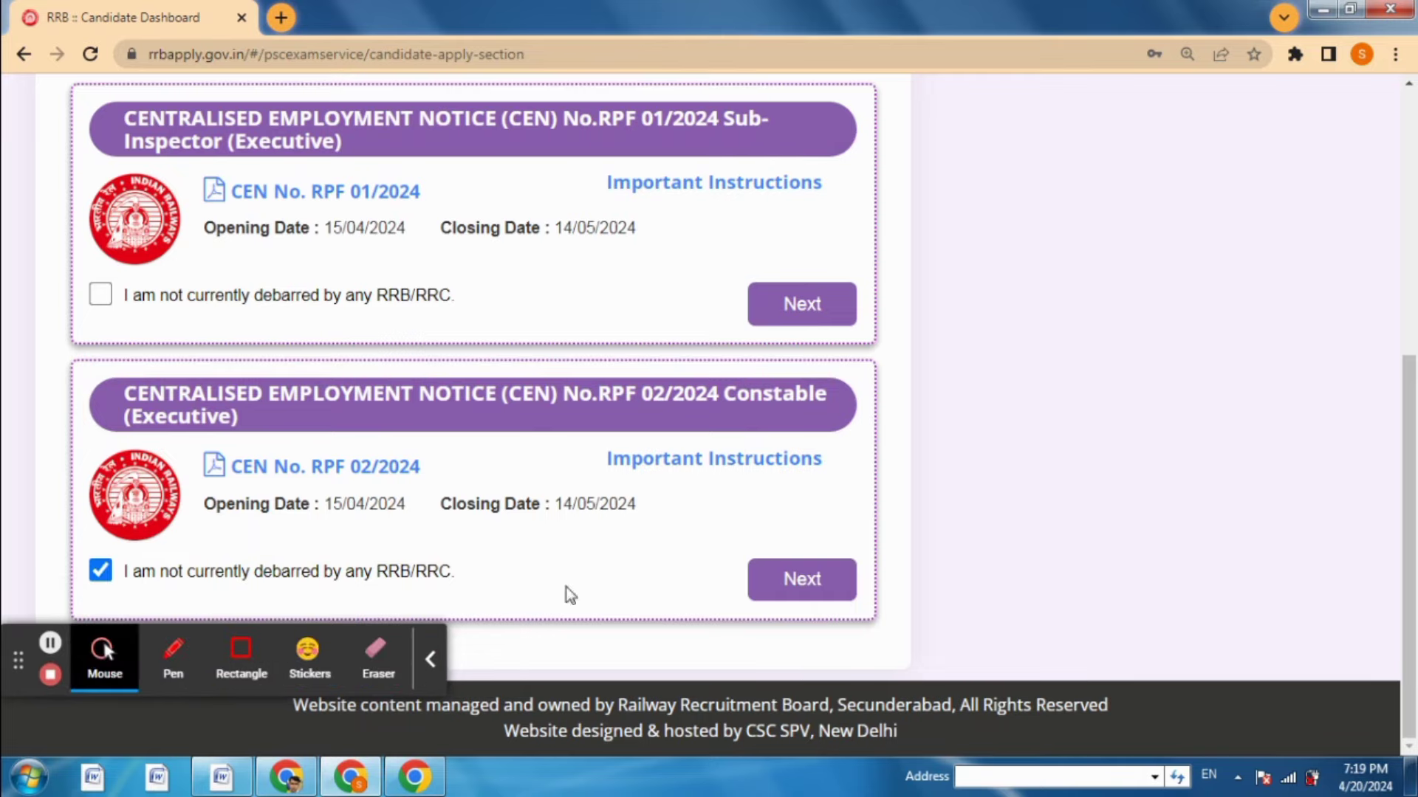
click(801, 587)
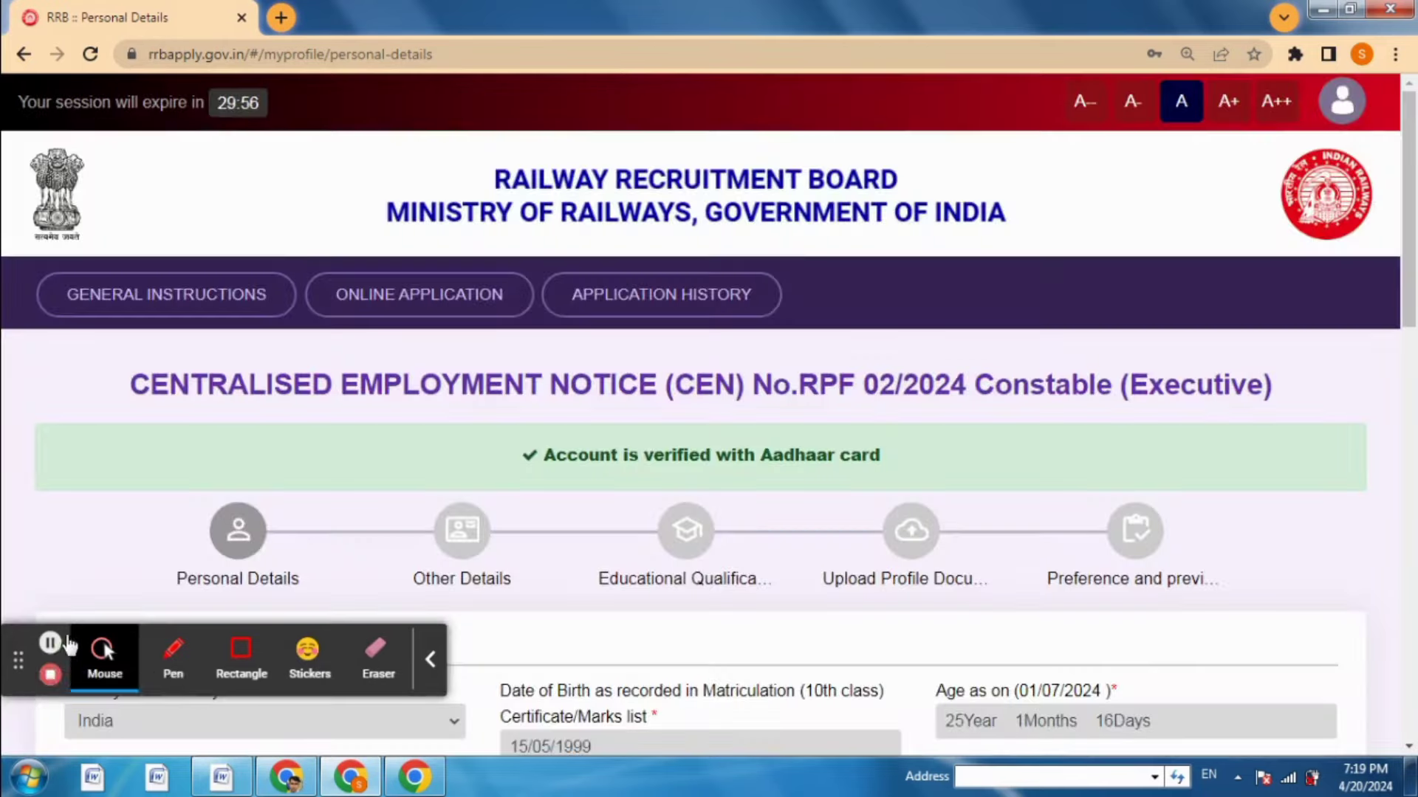
click(50, 644)
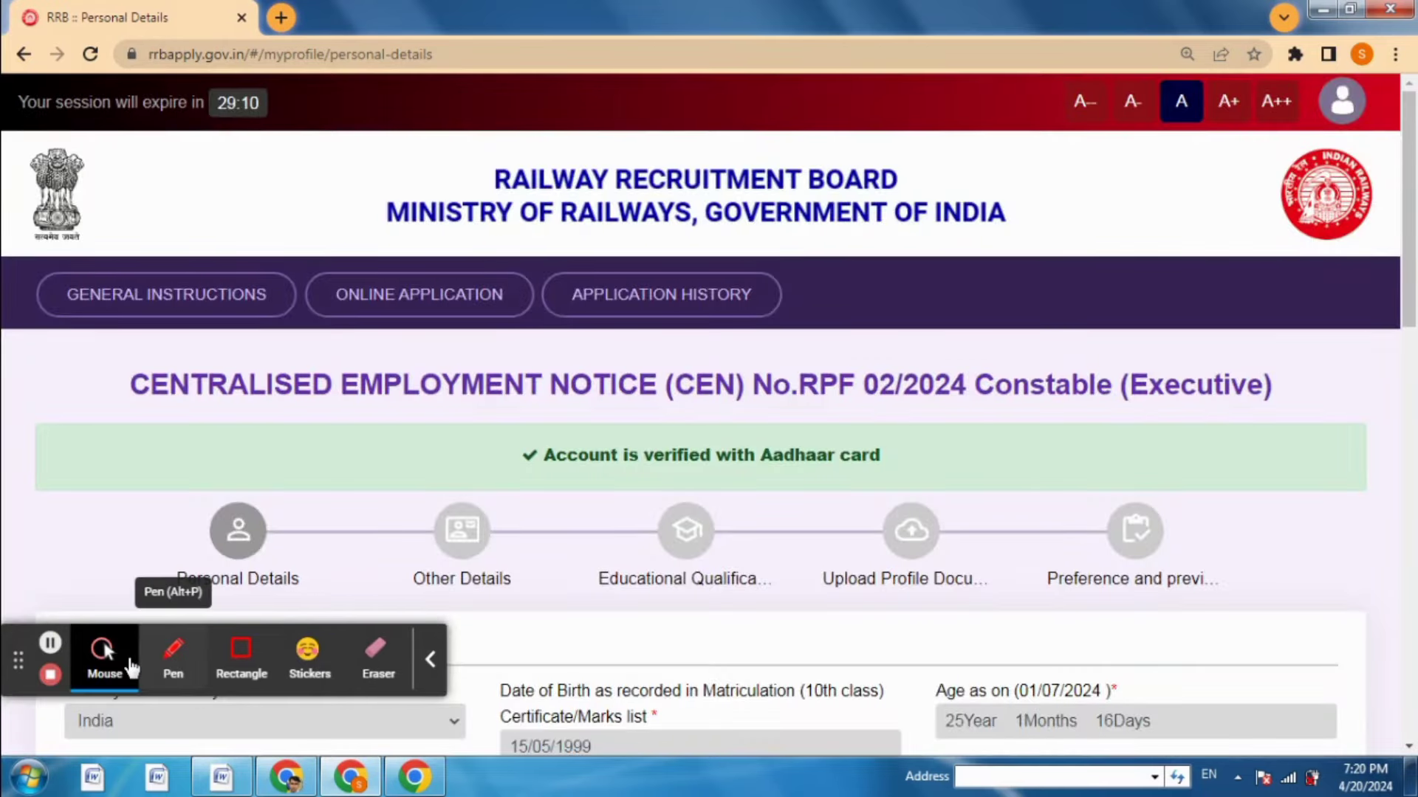
Set the Marital Status to Unmarried in the personal details
scroll(314, 254, down, 10)
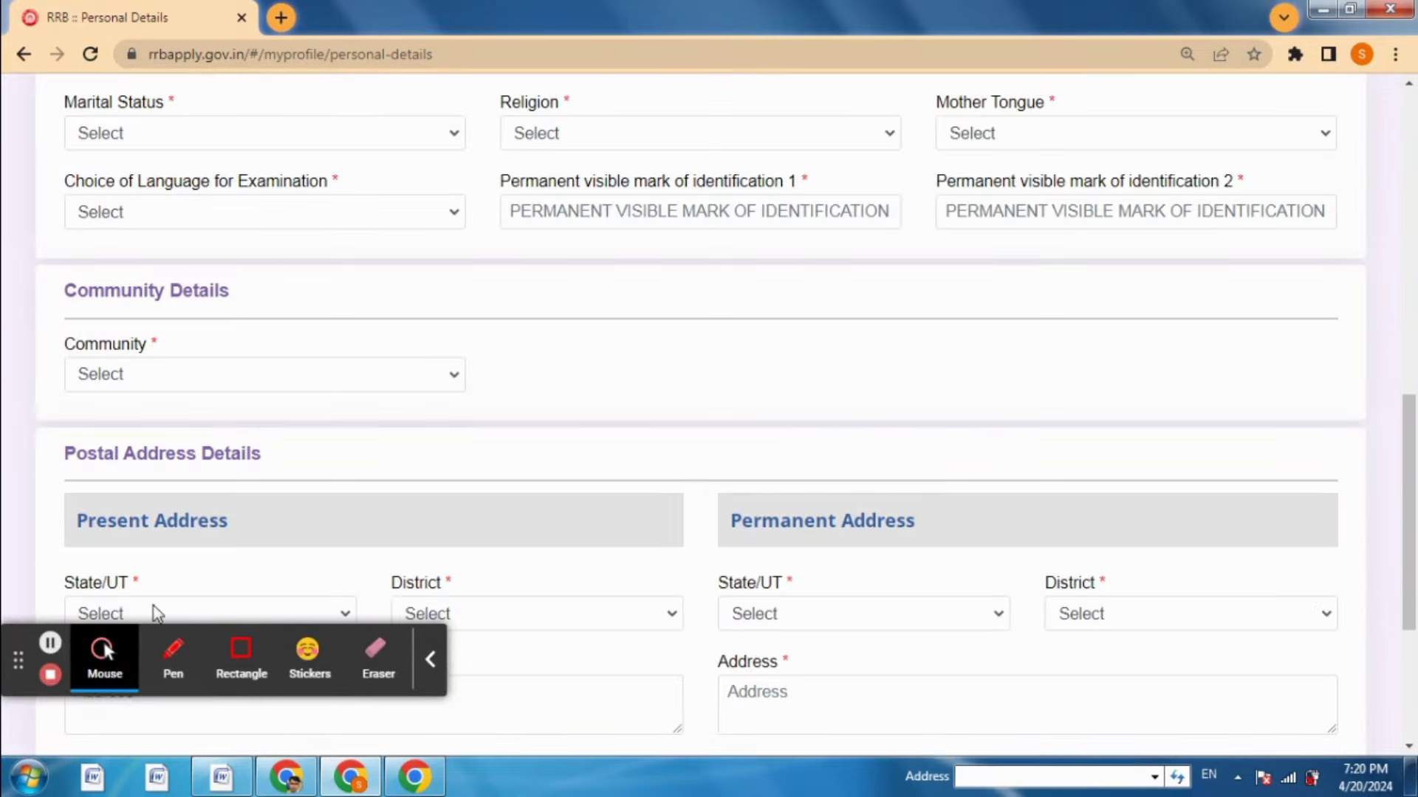
click(313, 148)
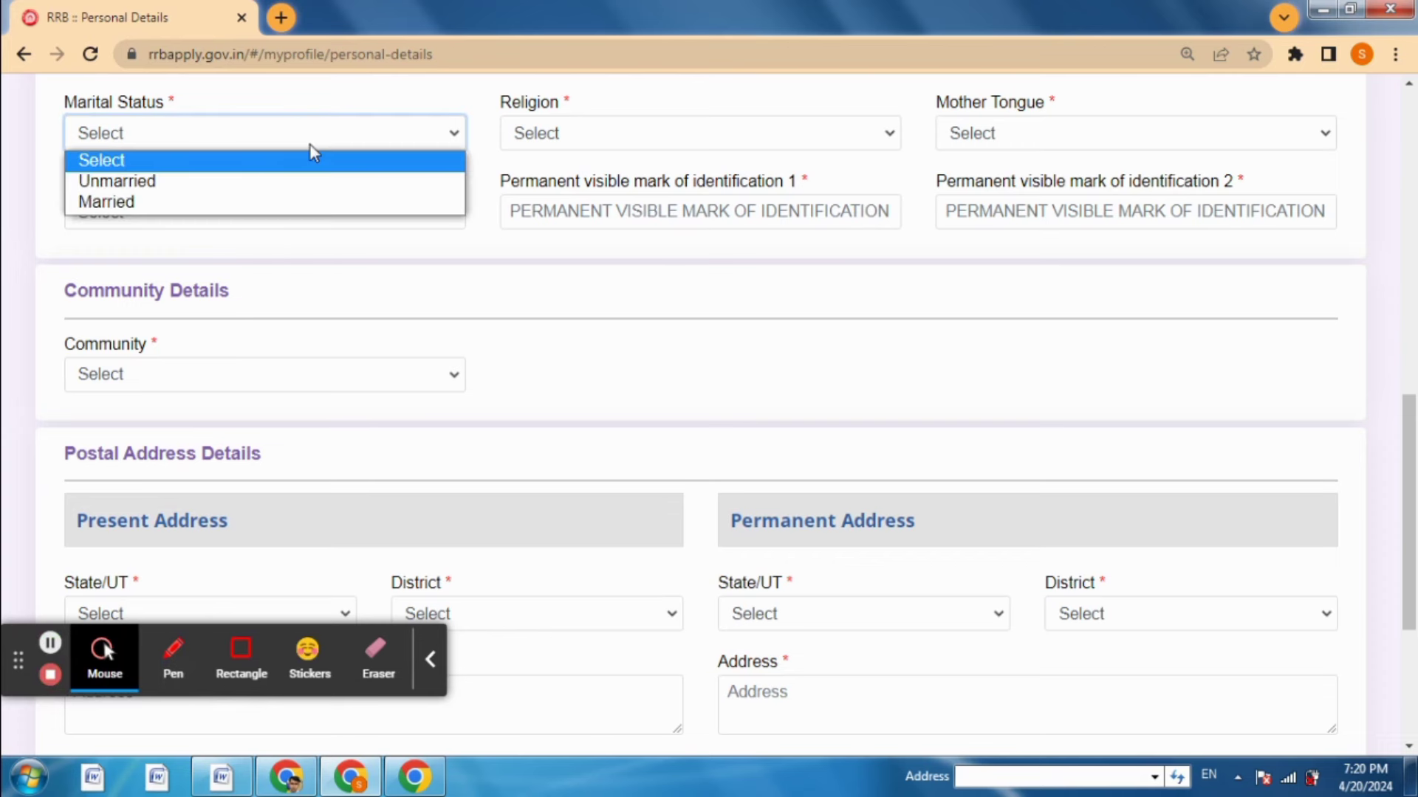
click(190, 189)
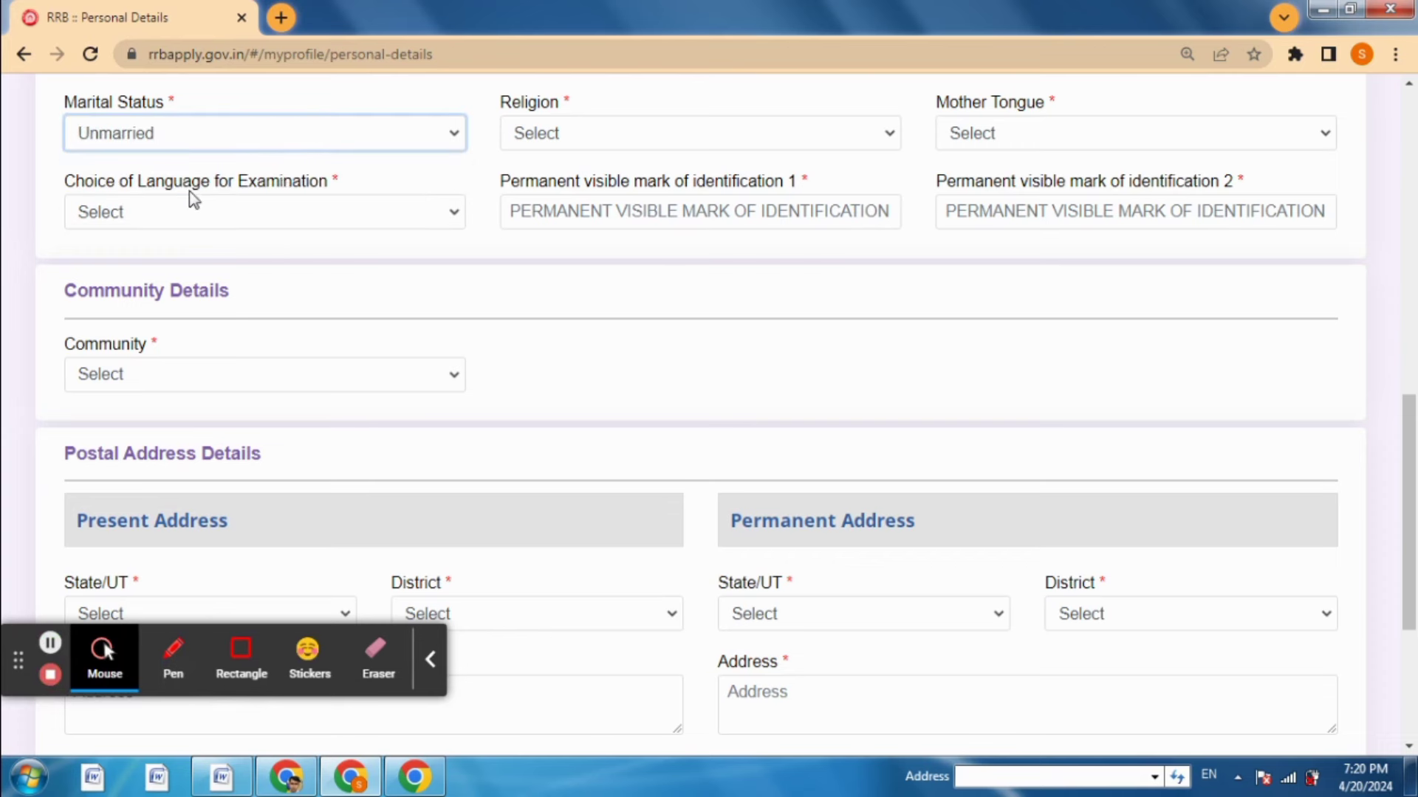
Examine the Religion, Mother Tongue and Choice of Language for Examination lists and the two permanent visible identification mark fields
click(600, 135)
click(601, 135)
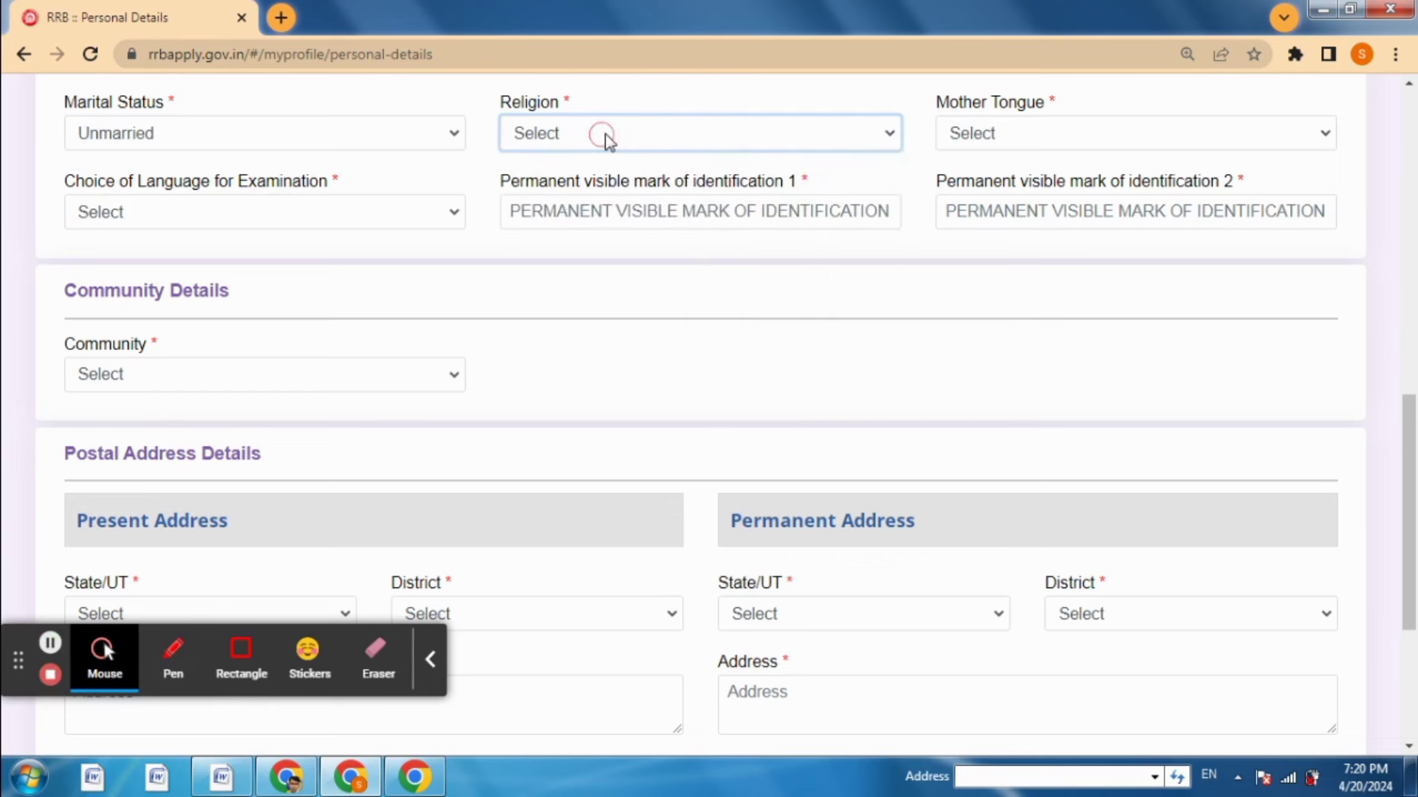
click(1000, 139)
click(1001, 138)
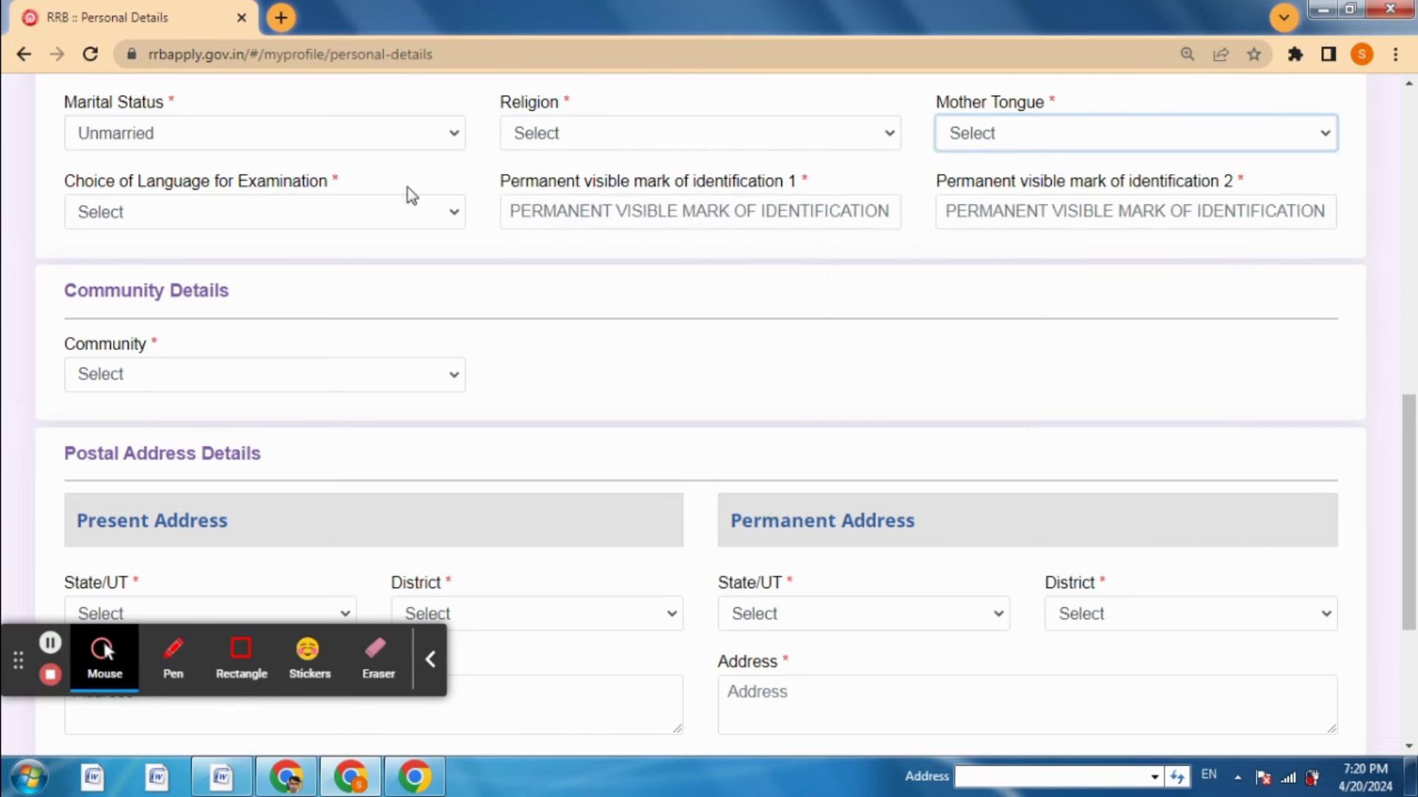
click(254, 218)
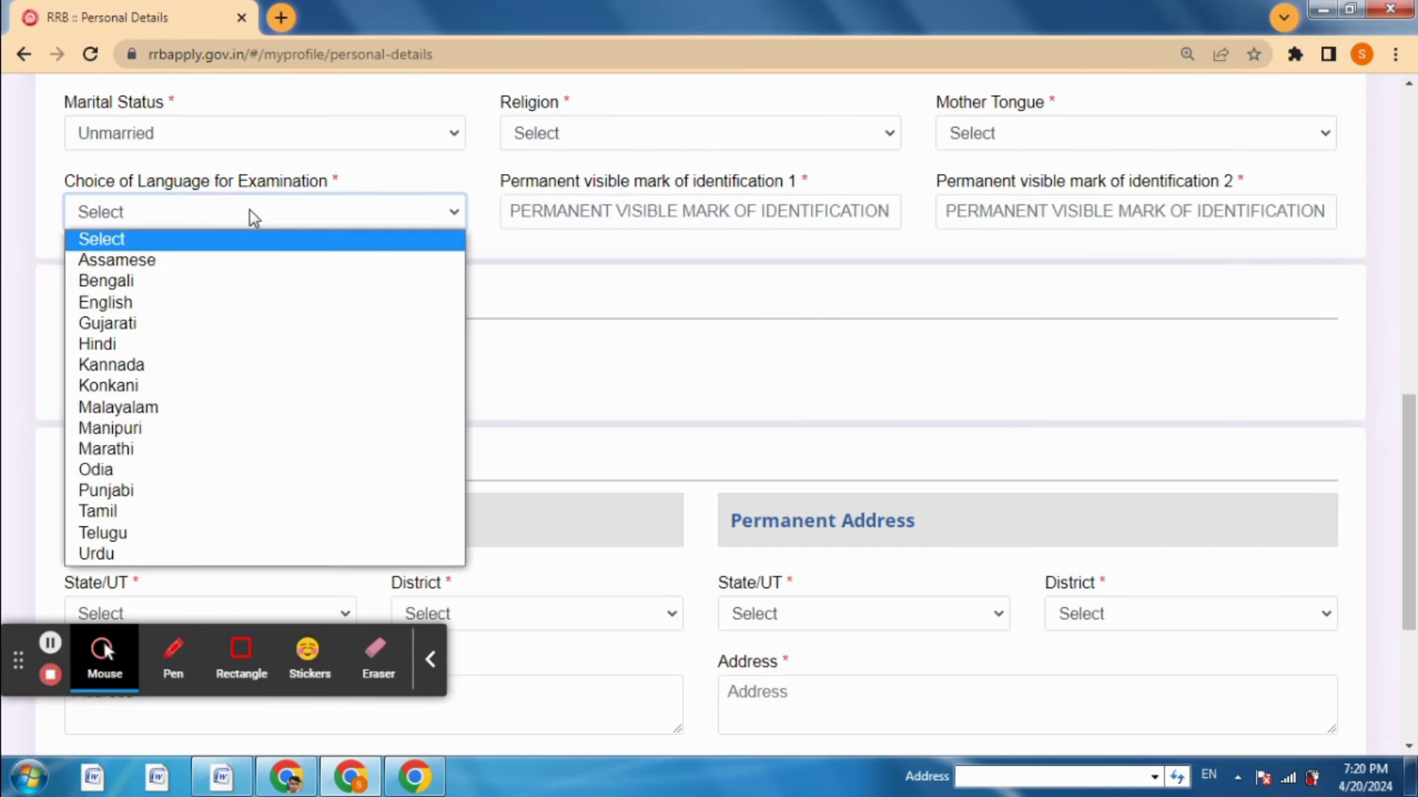
click(253, 215)
click(624, 205)
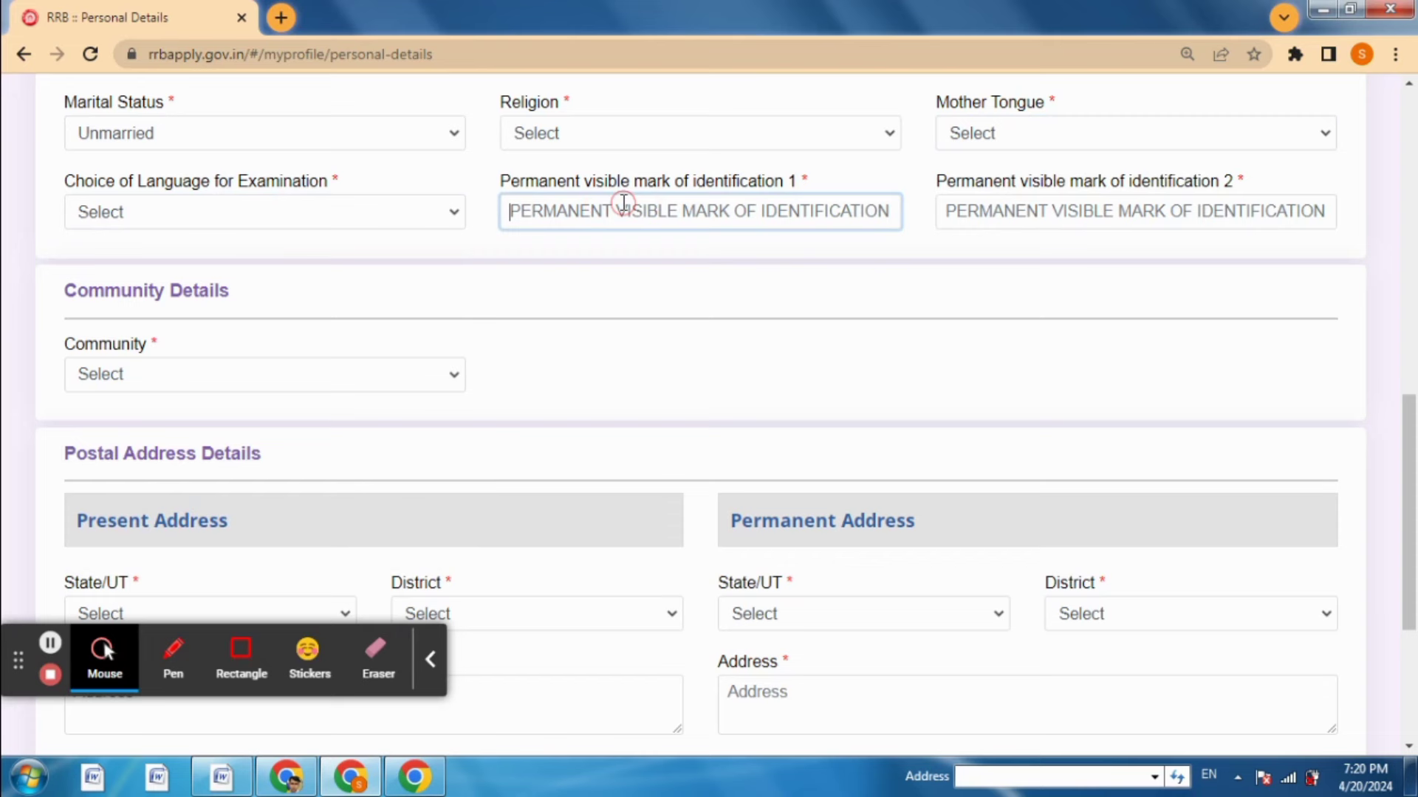
click(1051, 207)
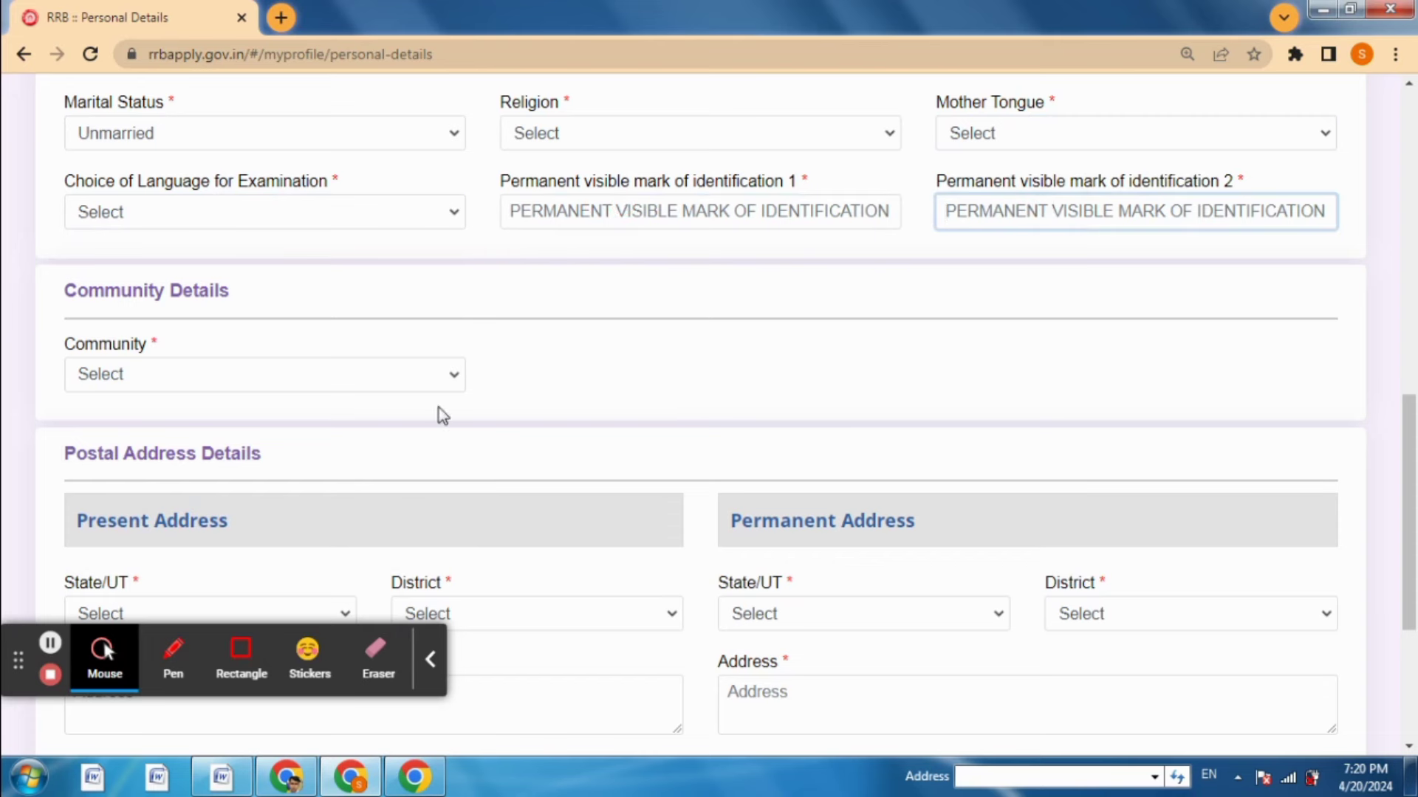
Set the Community to SC (Scheduled Caste) in the community details
click(341, 374)
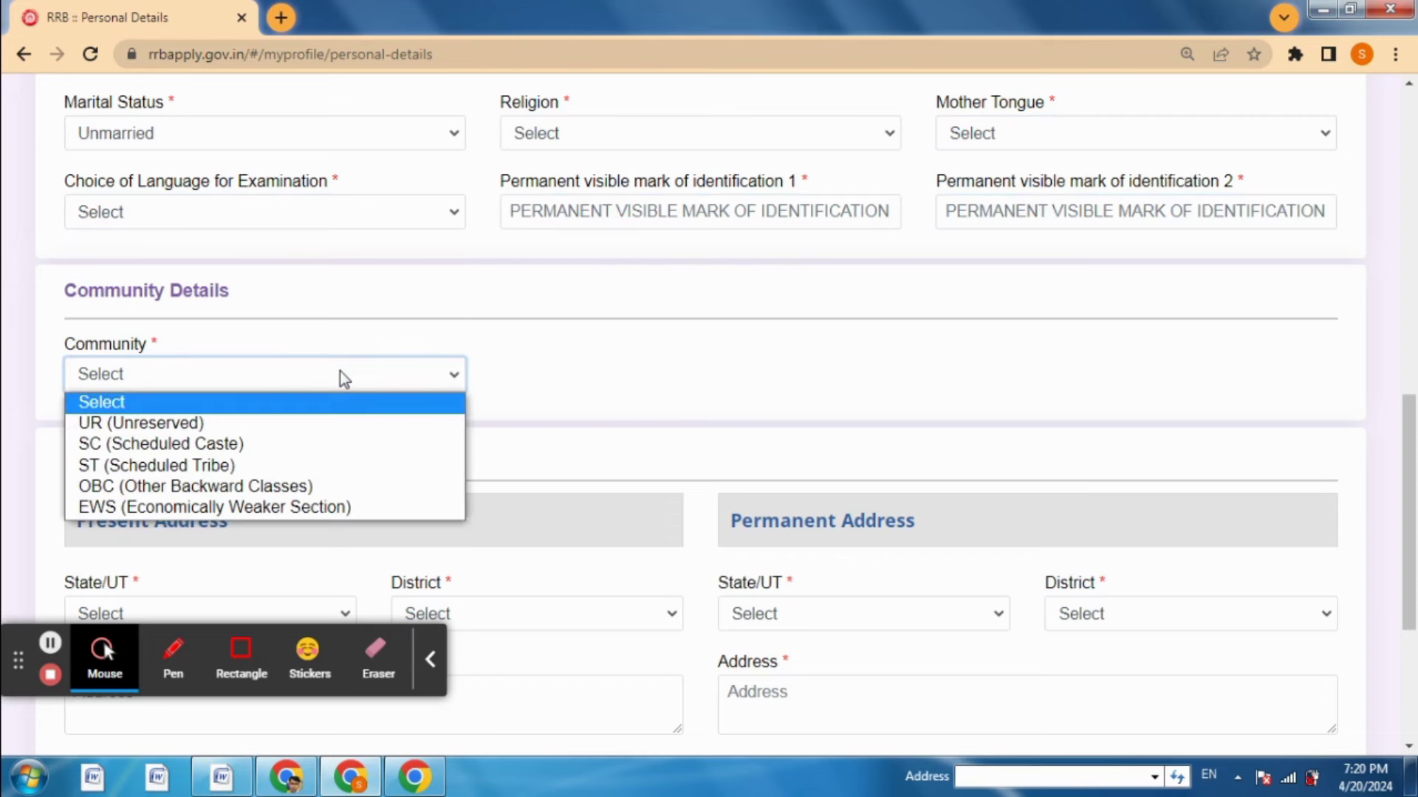
click(231, 446)
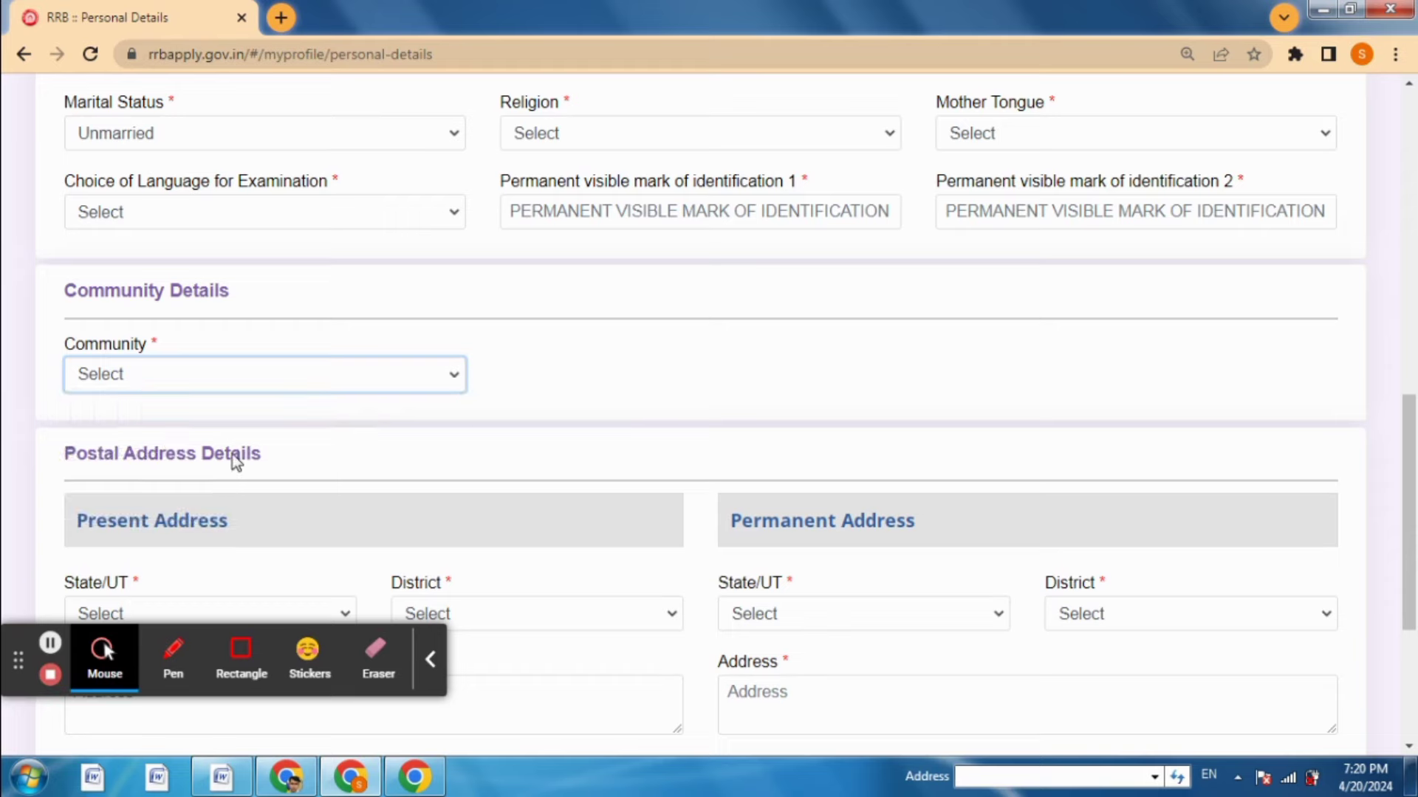
click(751, 513)
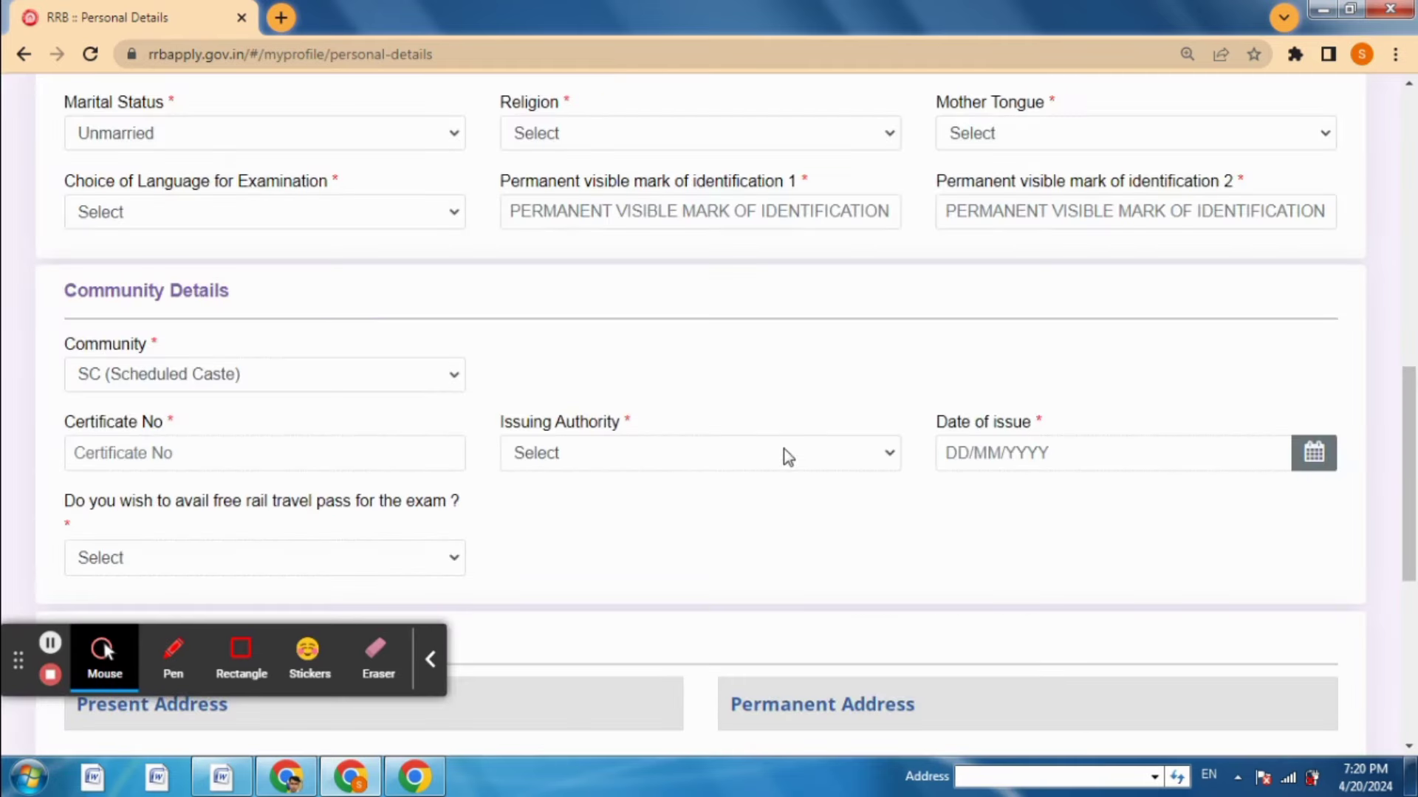
Examine the Certificate No, Issuing Authority and Date of issue fields in the community details
drag(1409, 417, 1414, 456)
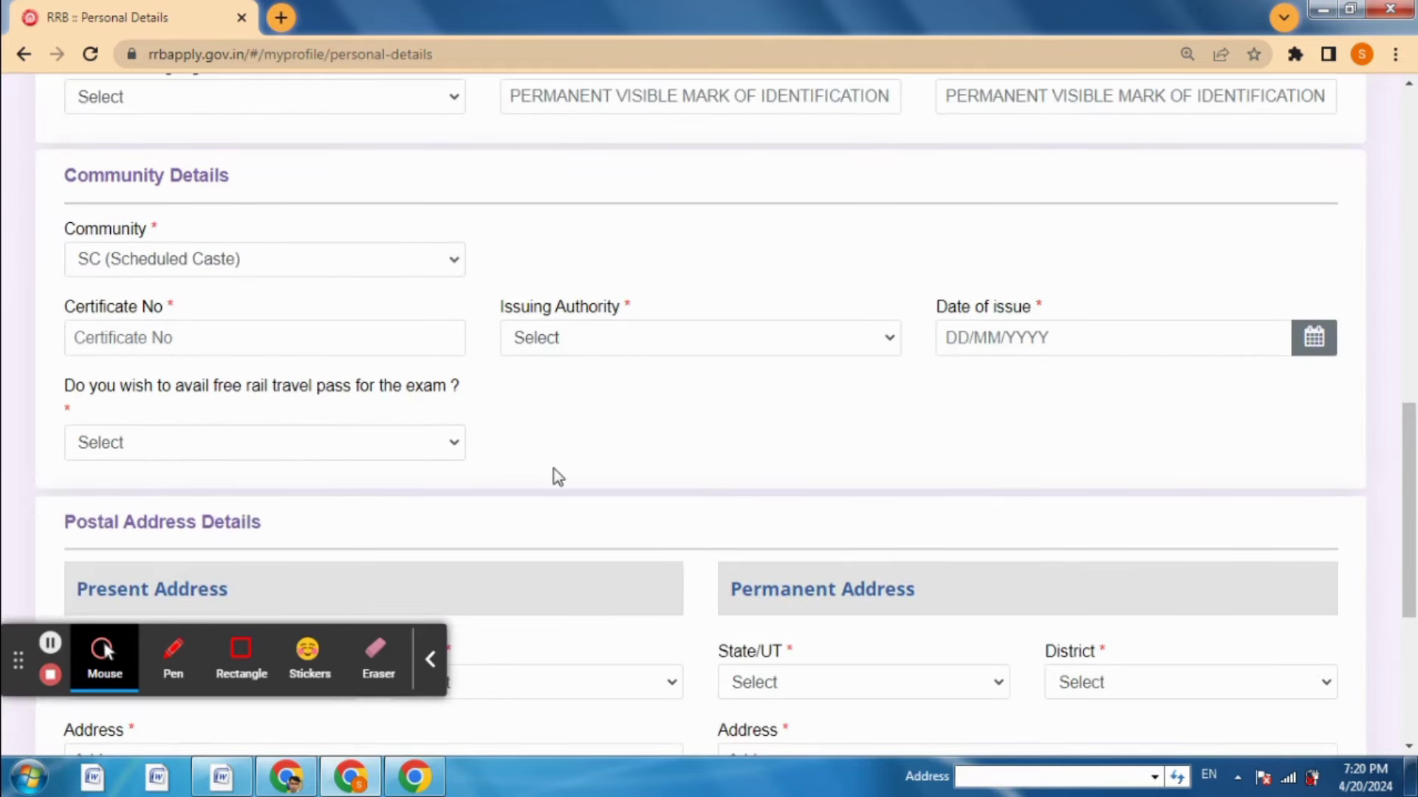
click(136, 337)
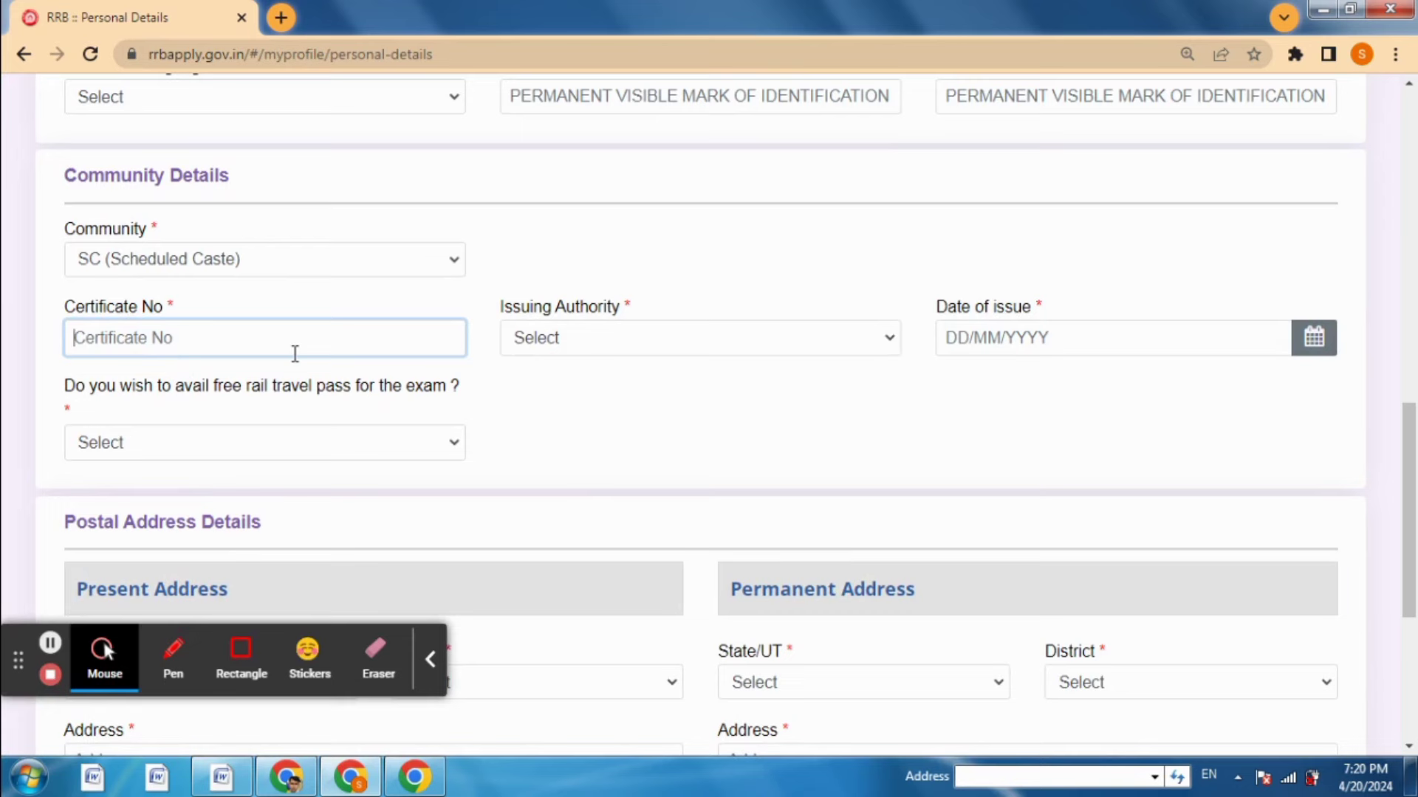
click(631, 343)
click(633, 339)
click(1098, 343)
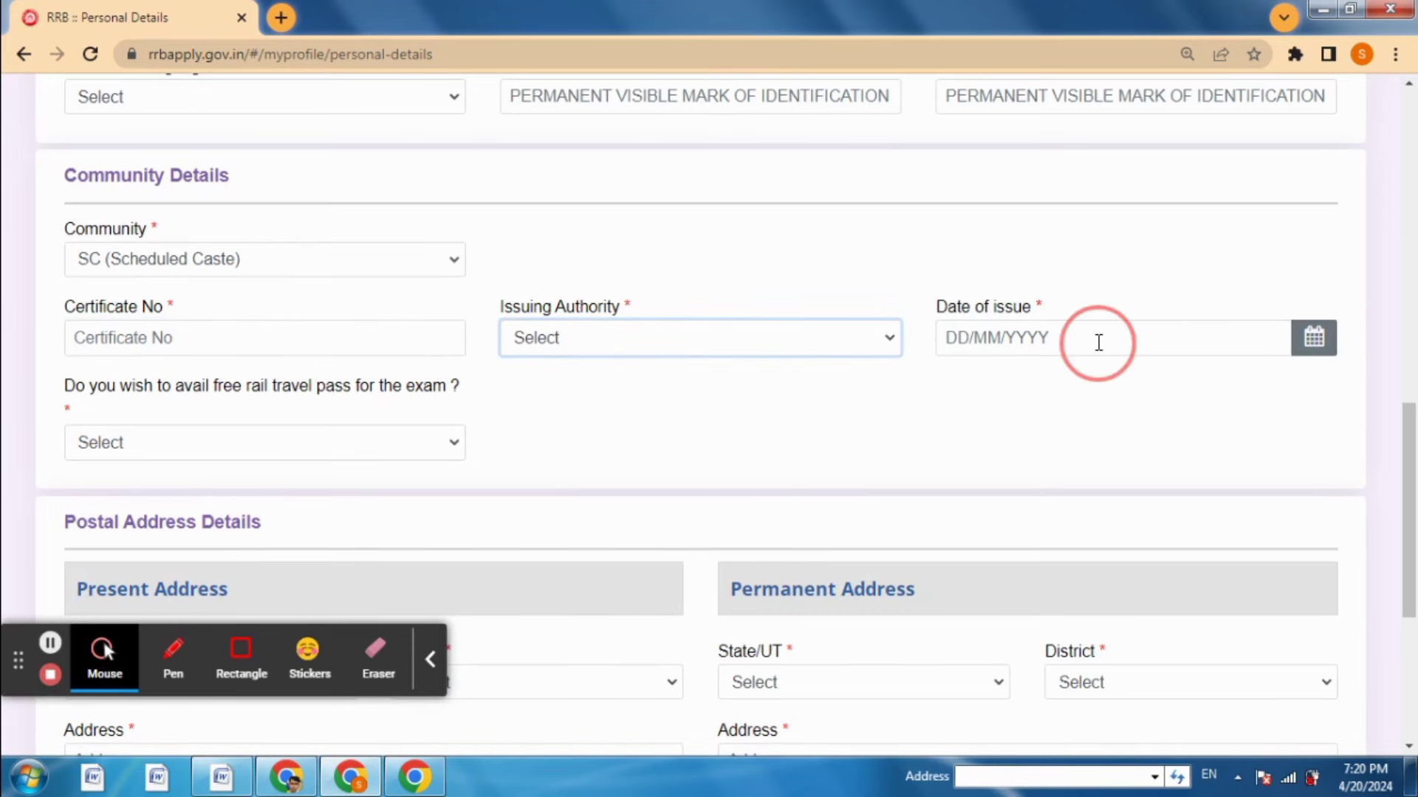
Choose Yes for availing the free rail travel pass for the exam and activate the nearest railway station field
click(167, 500)
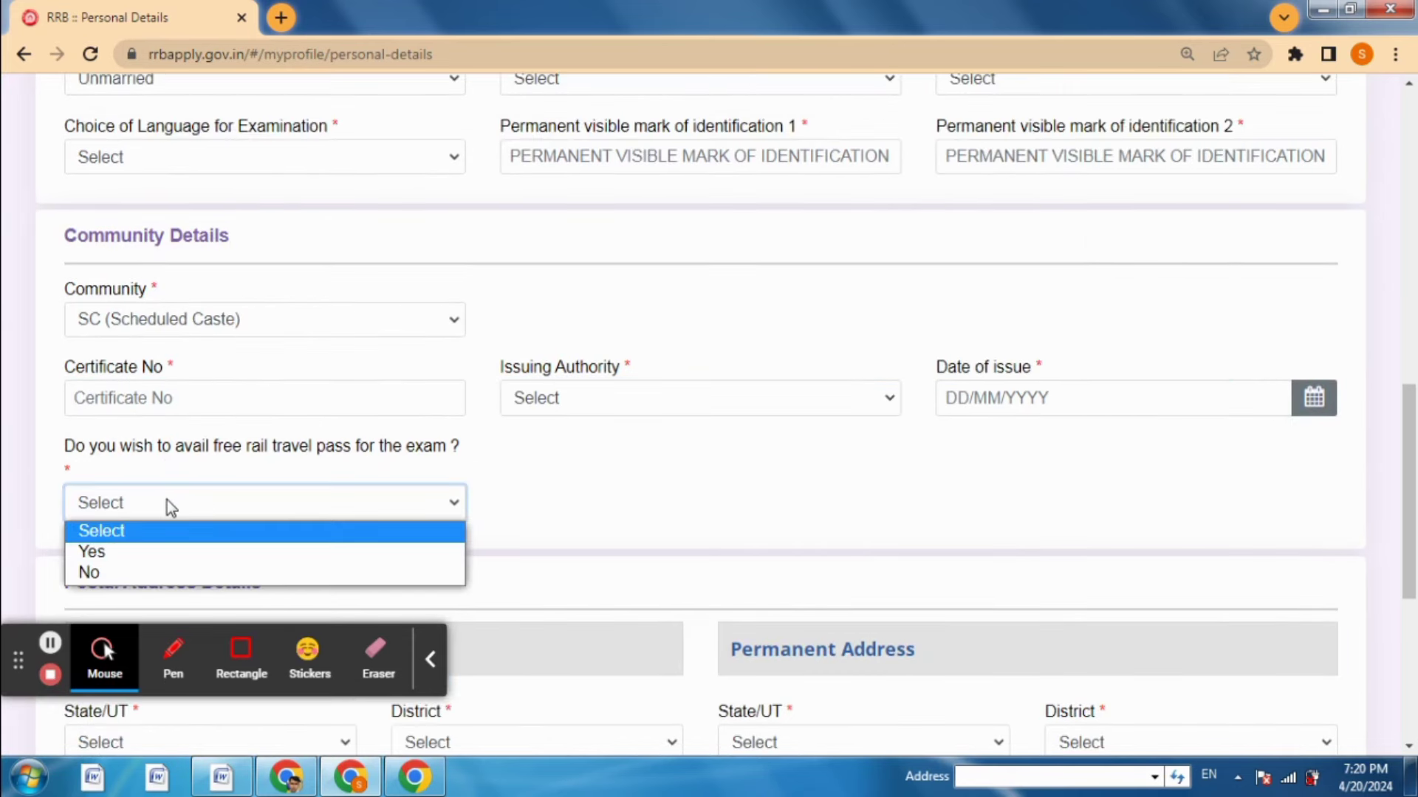
click(133, 552)
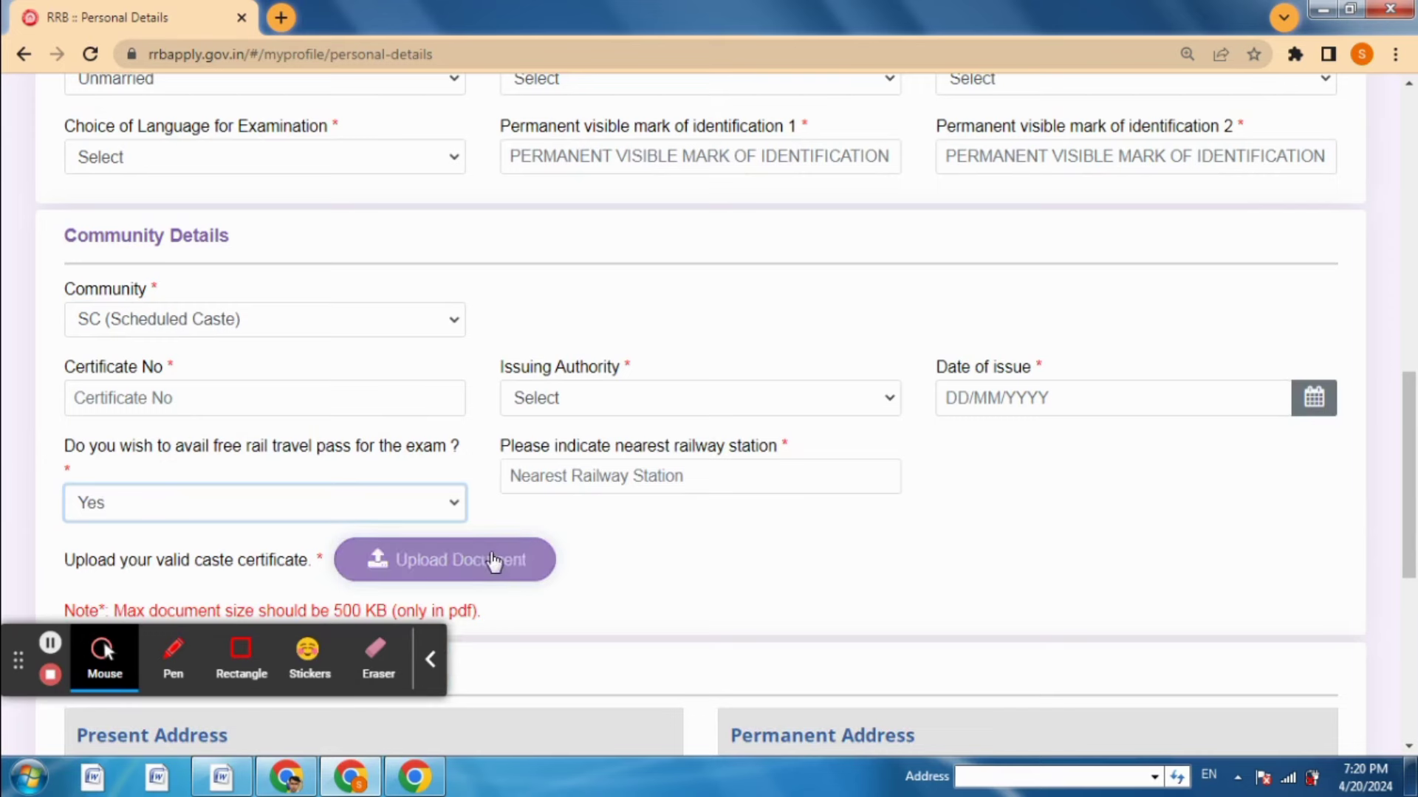
scroll(724, 442, down, 1)
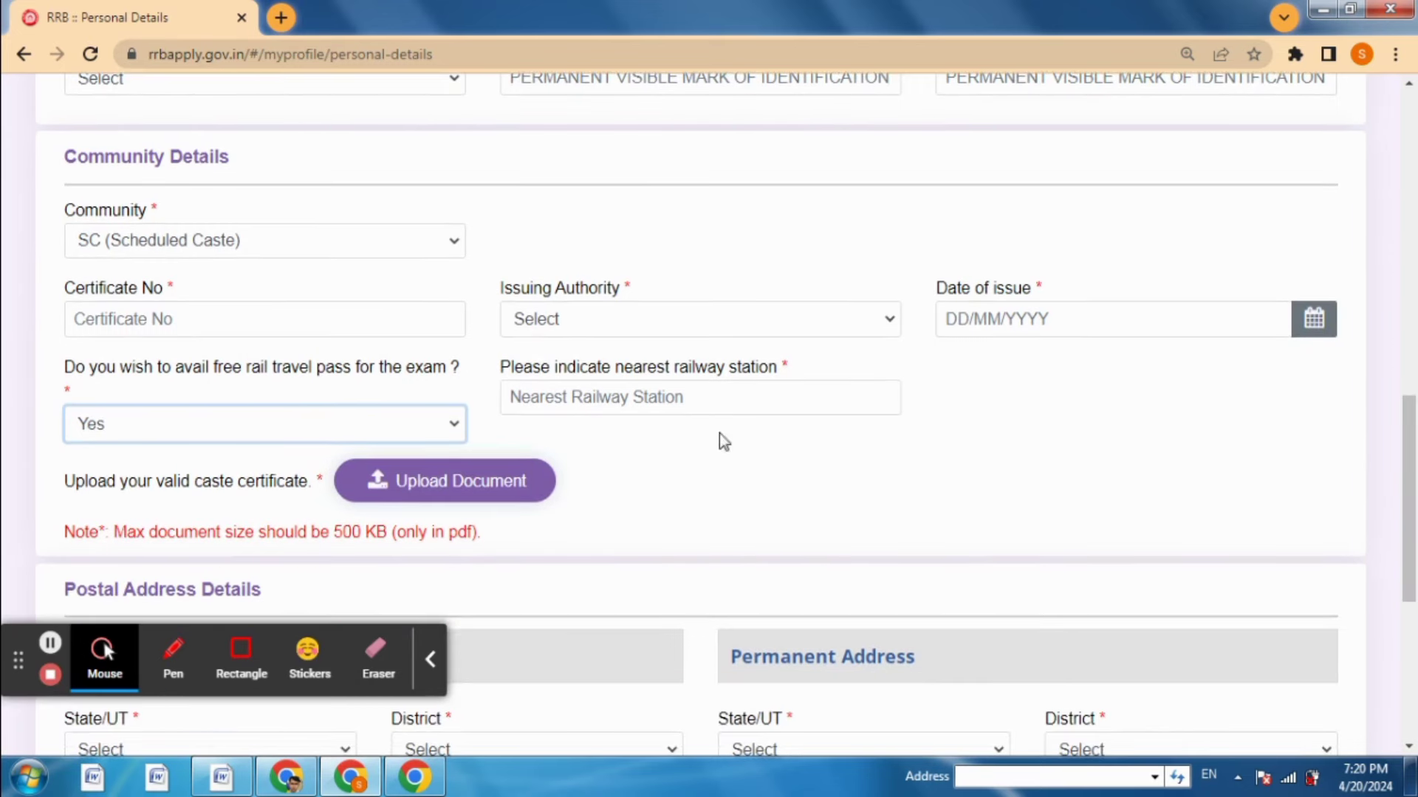
click(563, 393)
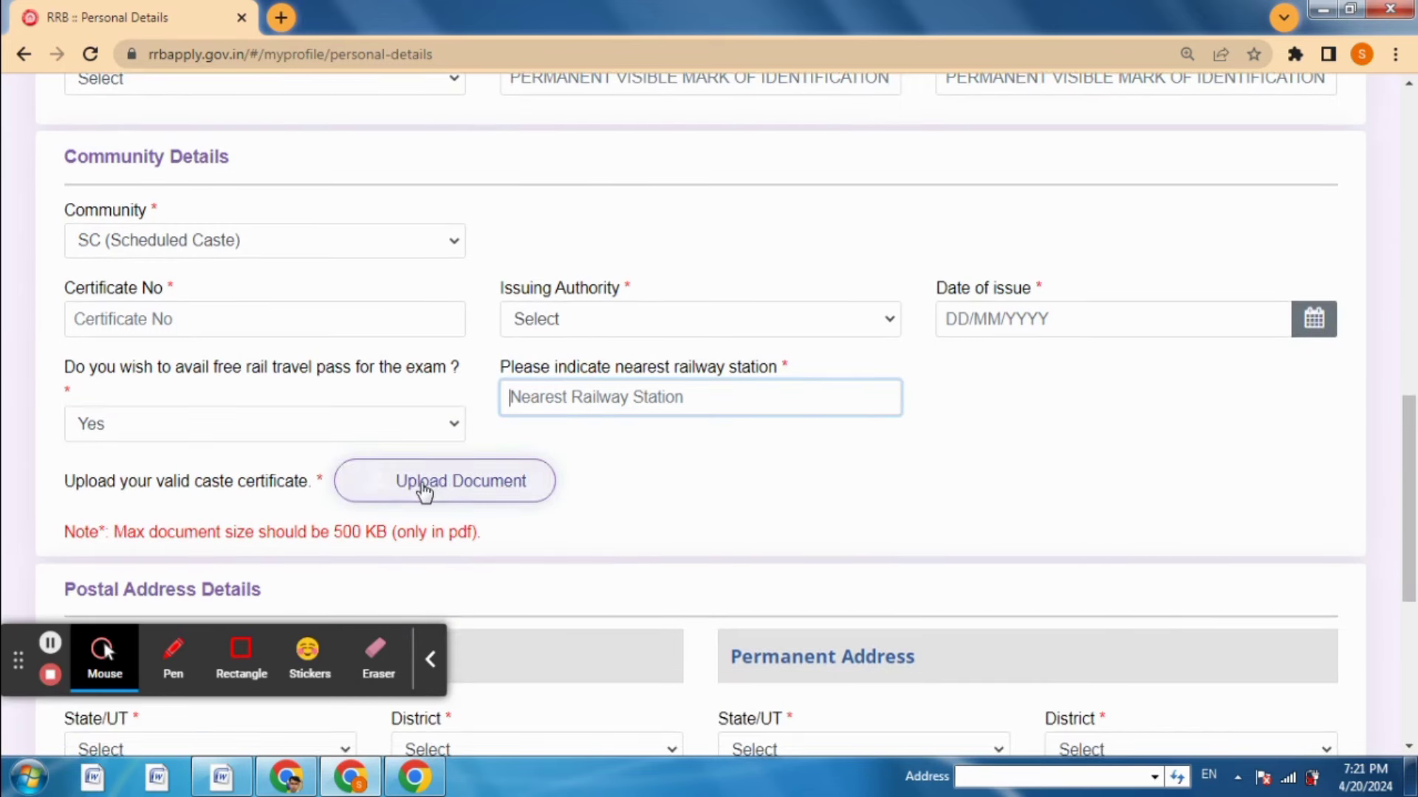
Mark the caste certificate upload control with a red rectangle and clear the marking
click(241, 654)
drag(327, 461, 473, 514)
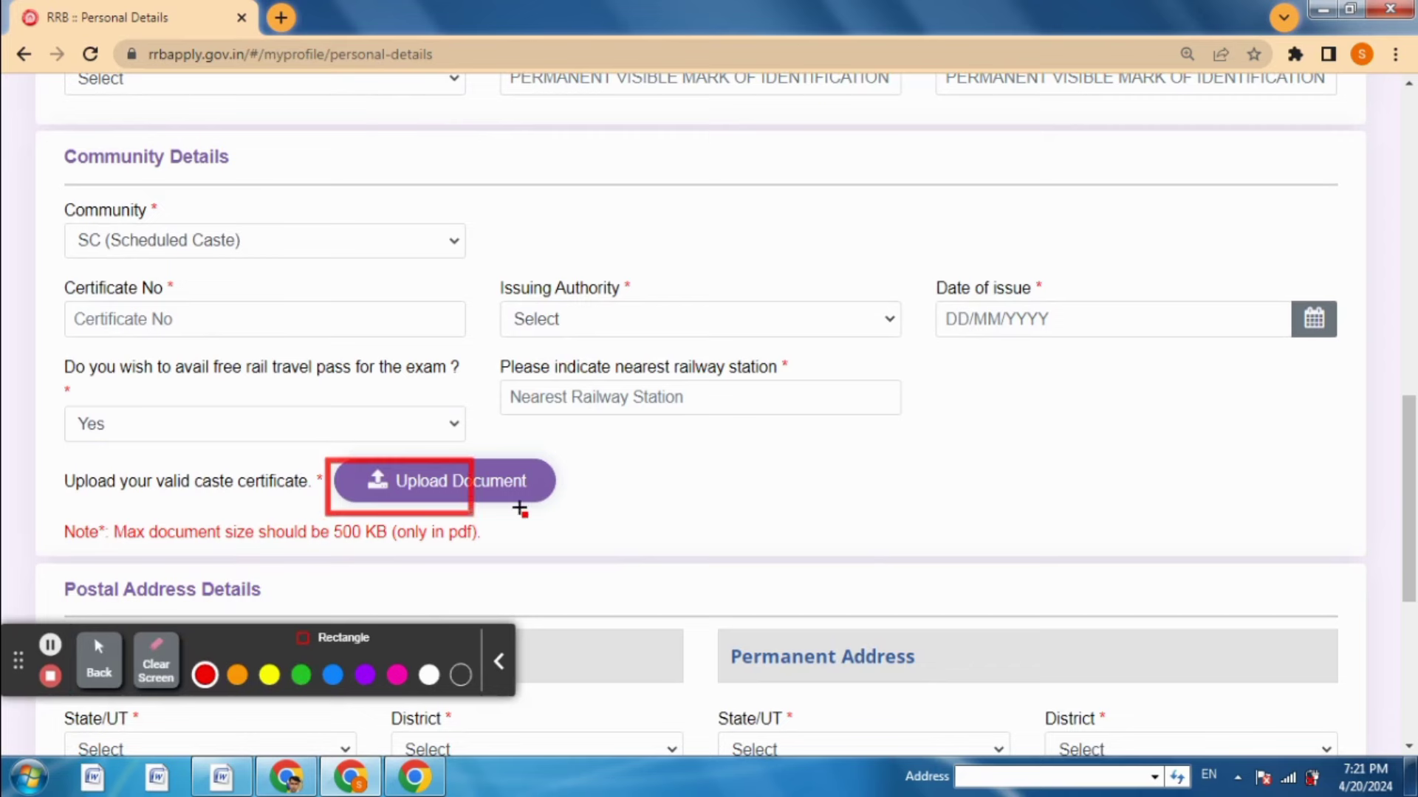
click(156, 668)
click(98, 660)
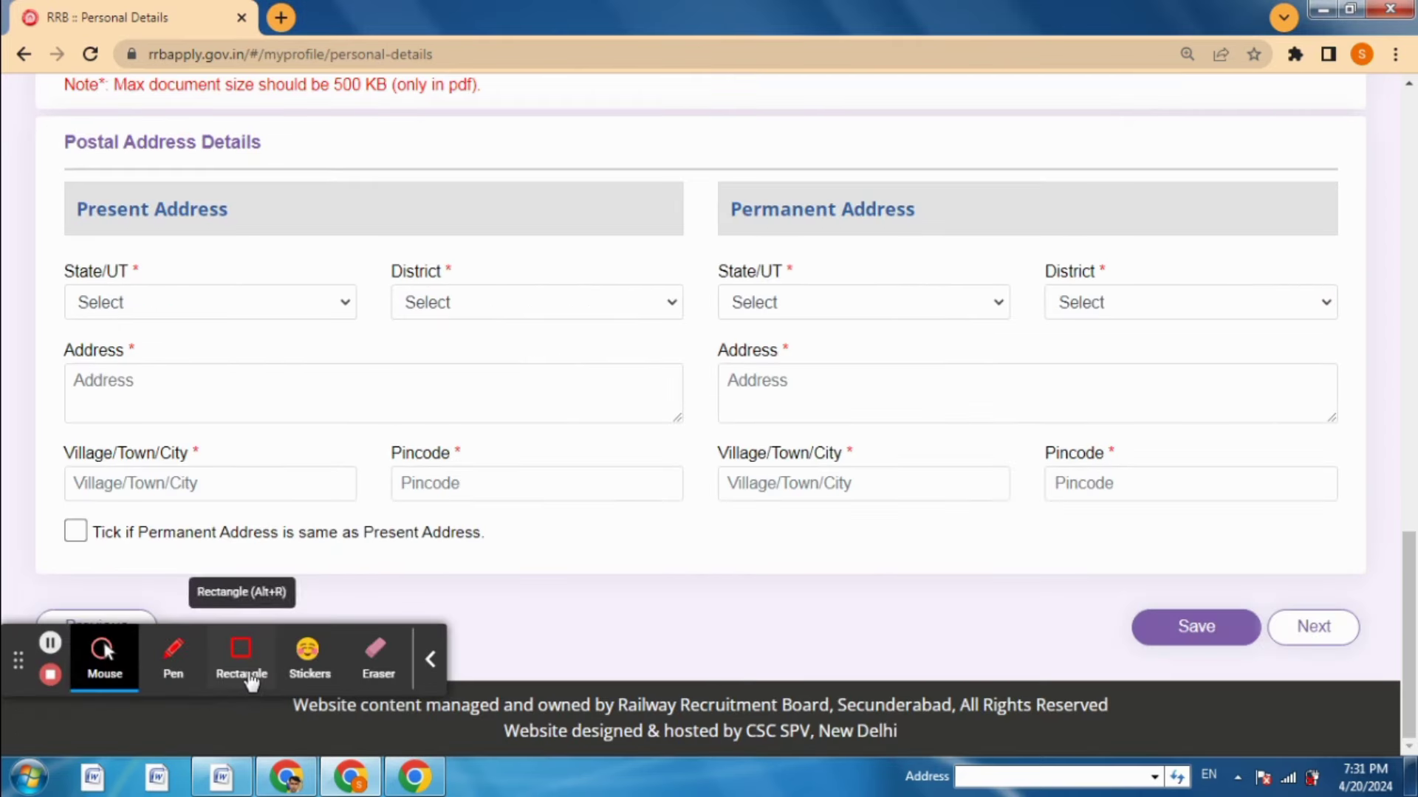
Mark the present address fields and the same-as-present-address checkbox with red rectangles, and clear the markings
click(241, 649)
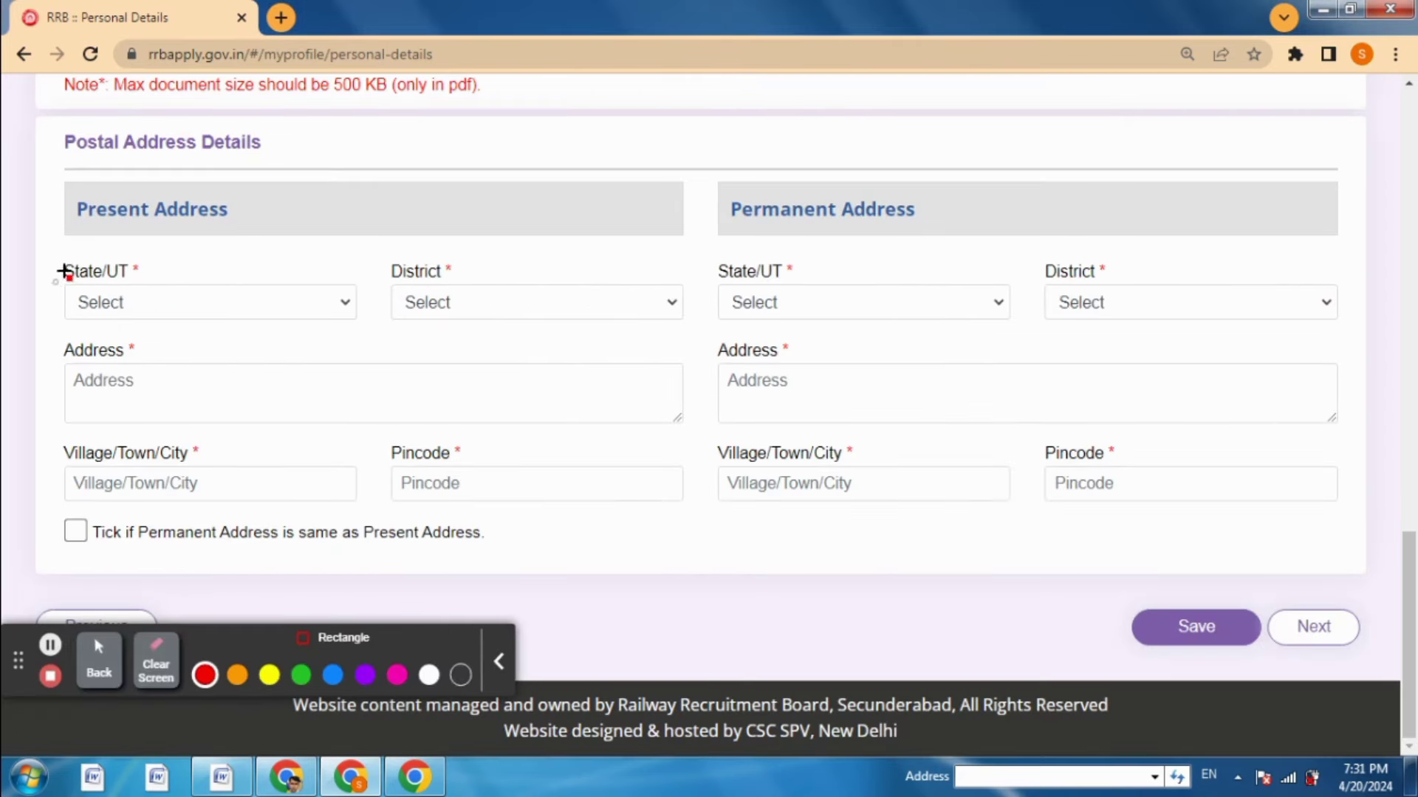
drag(58, 287, 226, 325)
drag(386, 290, 493, 310)
drag(90, 379, 218, 375)
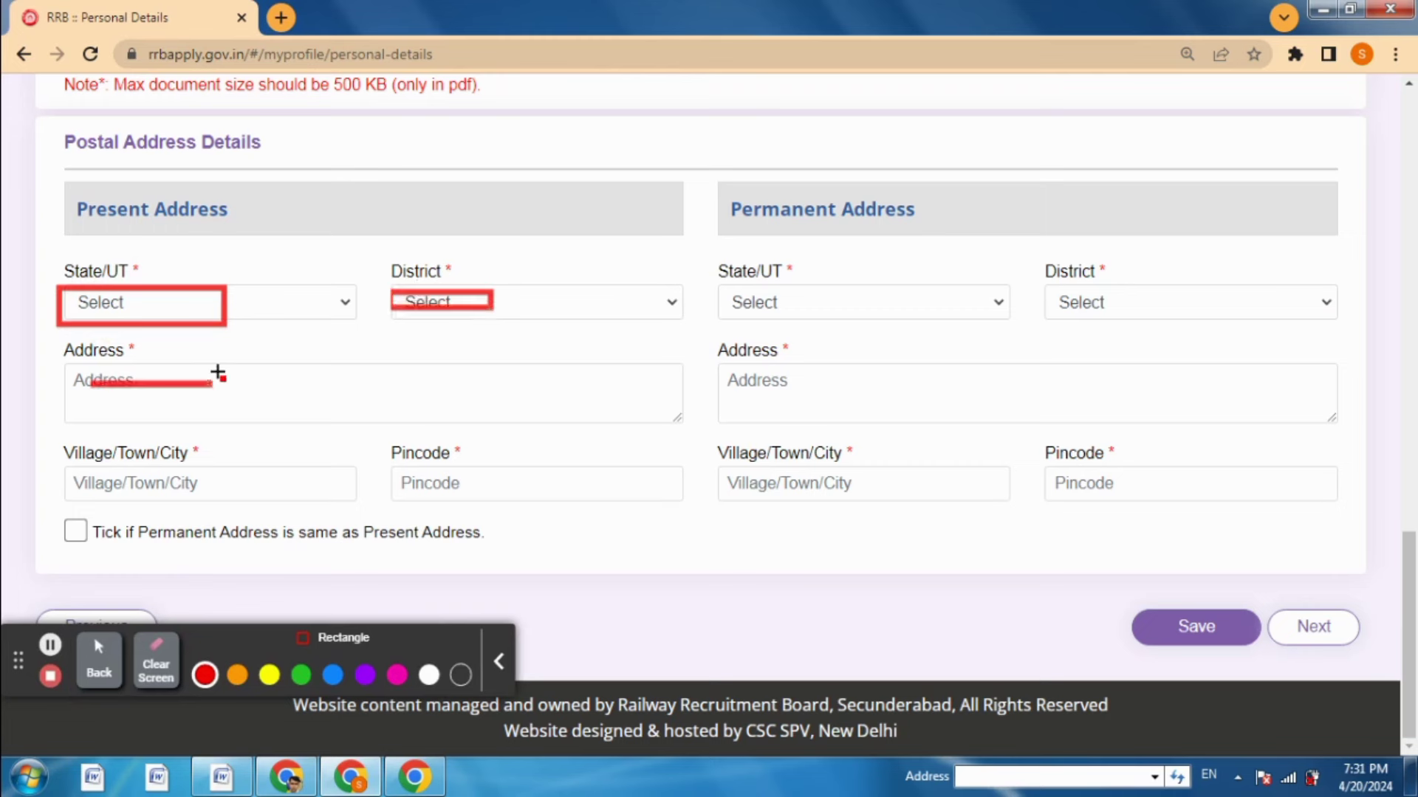
drag(89, 474, 205, 498)
drag(426, 487, 534, 492)
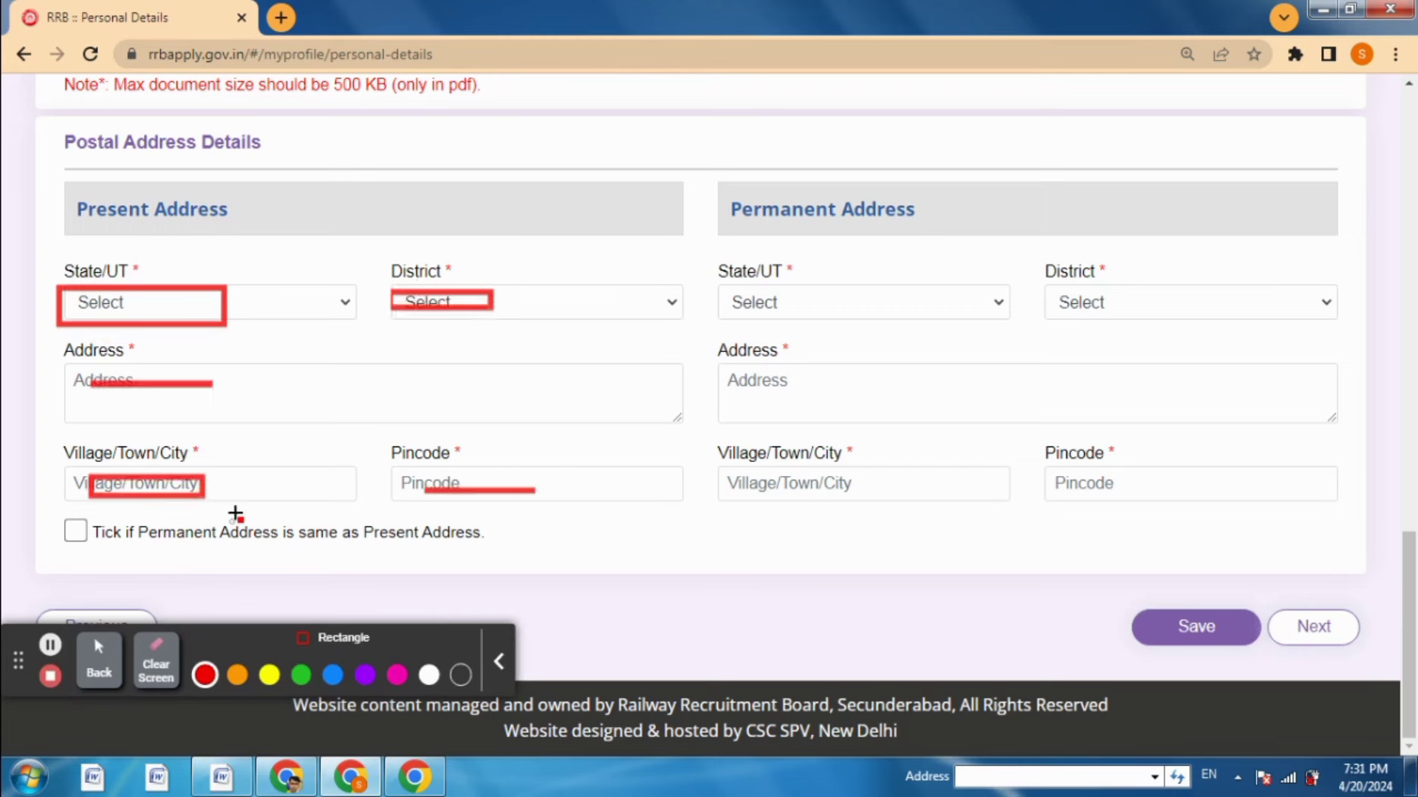
drag(32, 515, 111, 546)
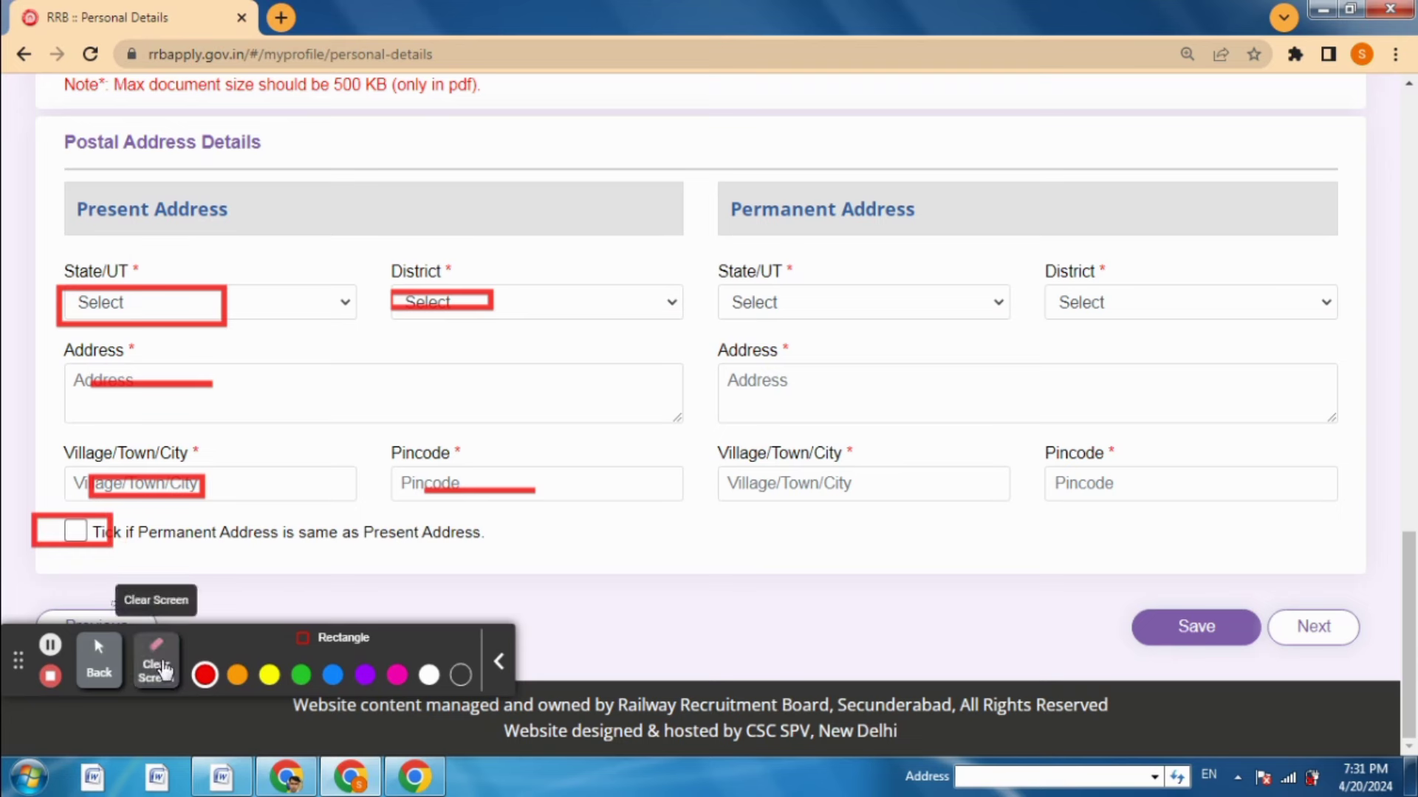
click(158, 668)
click(99, 657)
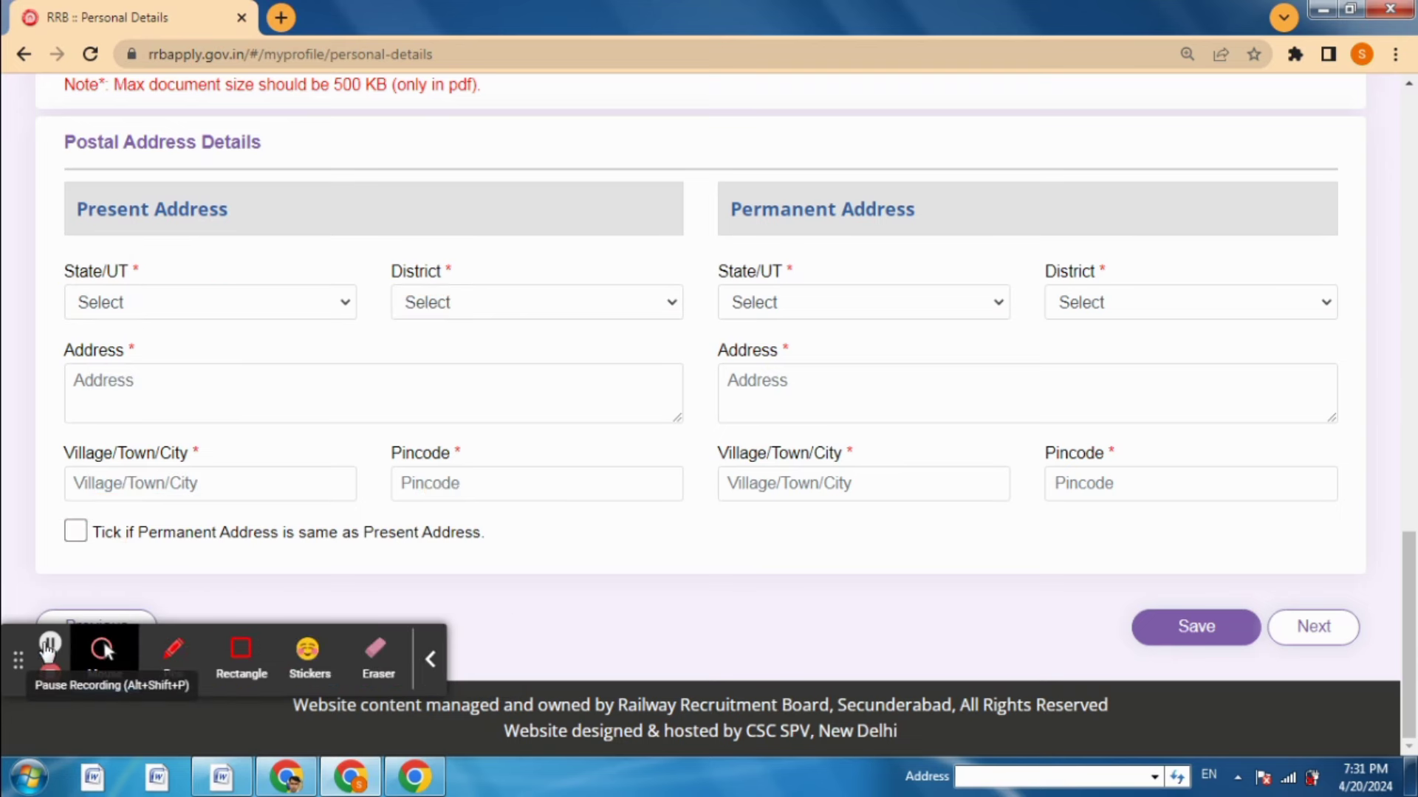
Mark the Save and Next controls of the personal details form with red rectangles, and clear the markings
click(241, 650)
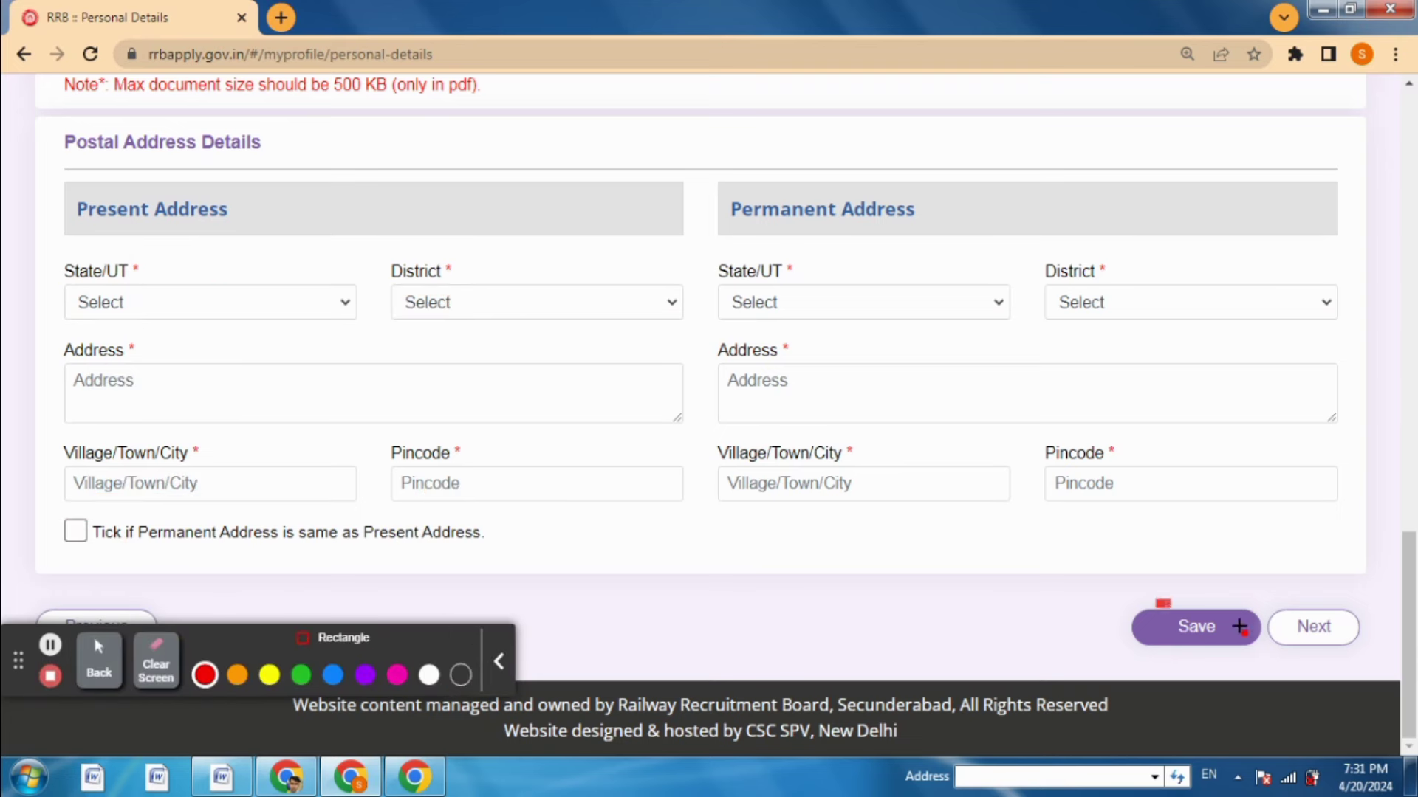
drag(1241, 627, 1253, 648)
drag(1282, 602, 1349, 652)
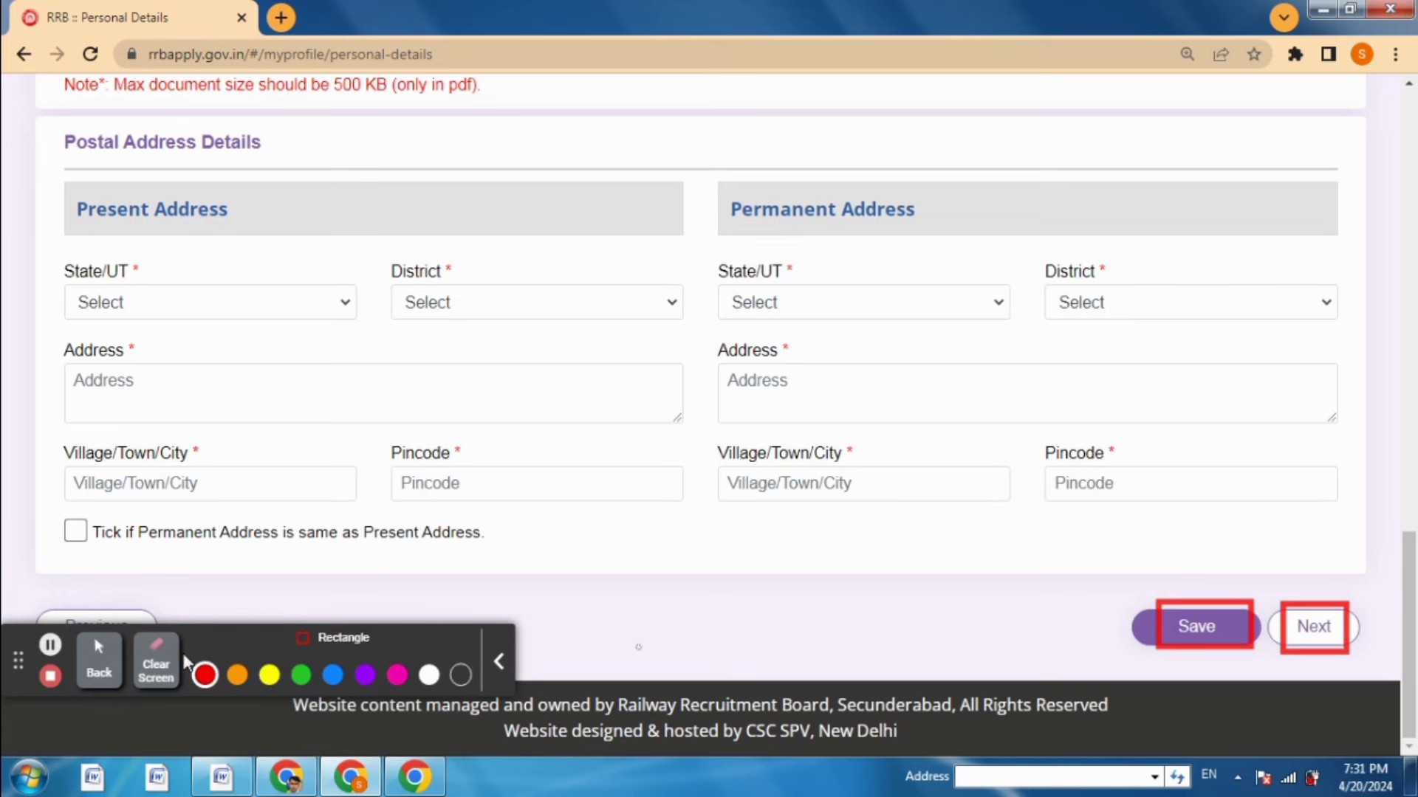
click(156, 664)
click(99, 657)
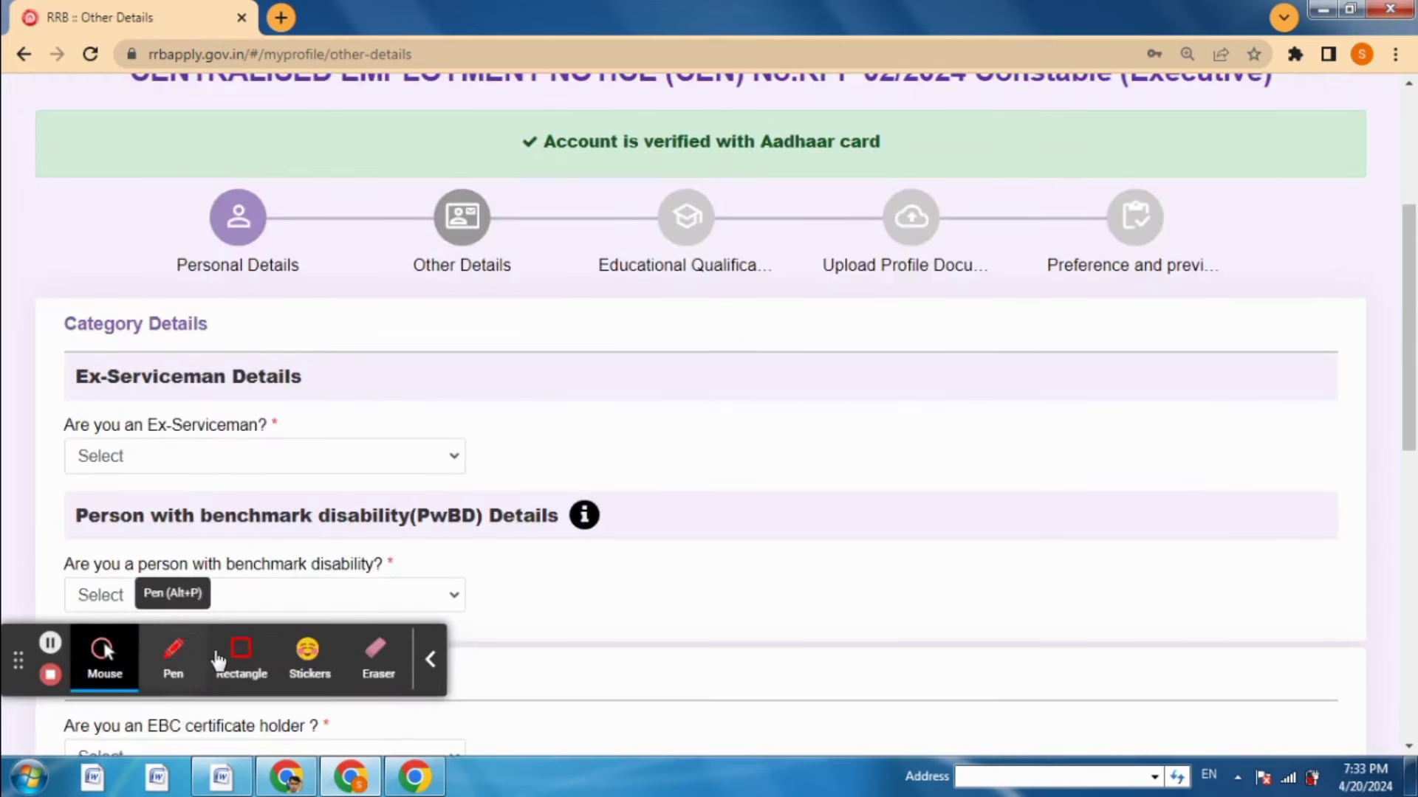
Mark the Personal Details and Other Details stages of the application with red rectangles, and clear the markings
click(220, 657)
mouse_move(175, 176)
mouse_down()
mouse_move(304, 250)
mouse_move(330, 283)
mouse_up()
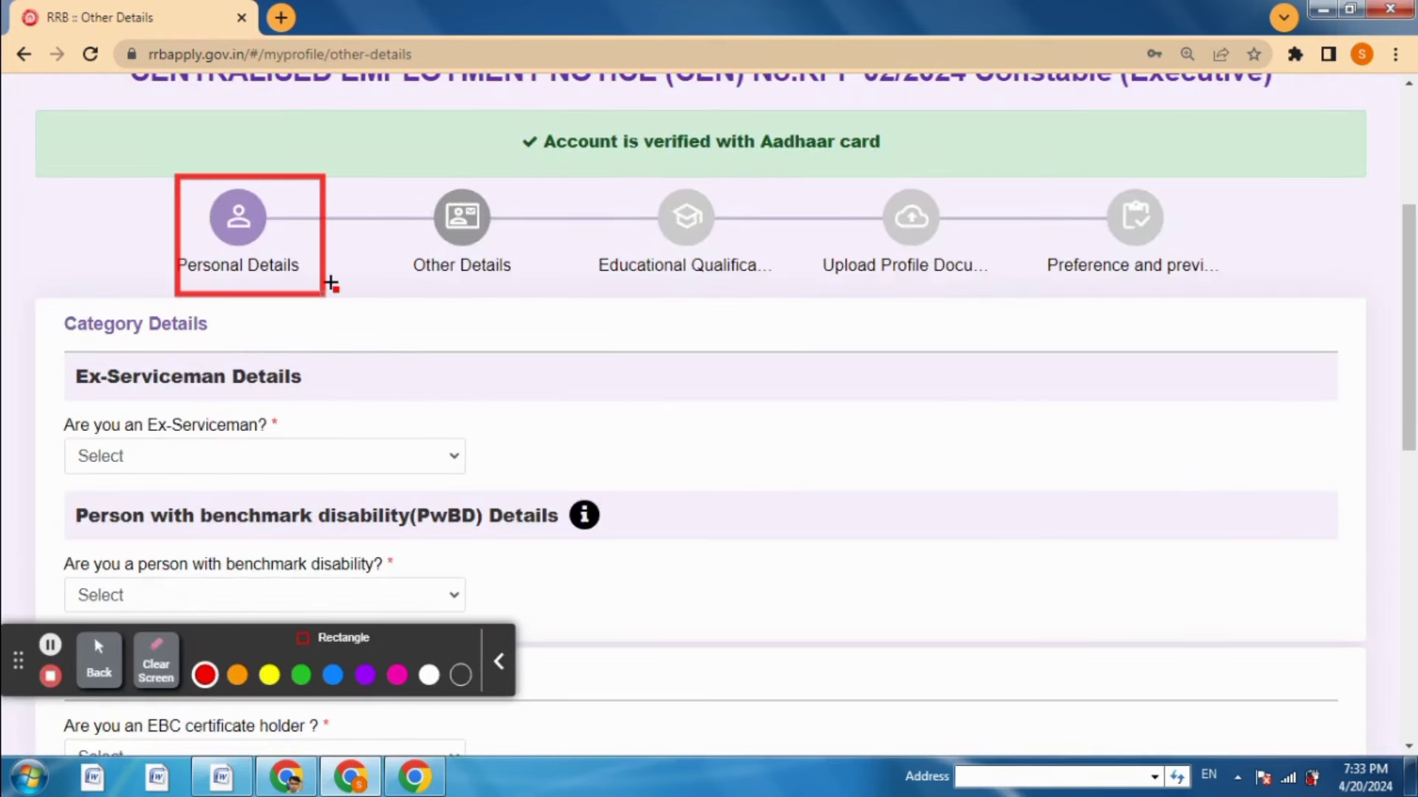
drag(428, 146, 537, 288)
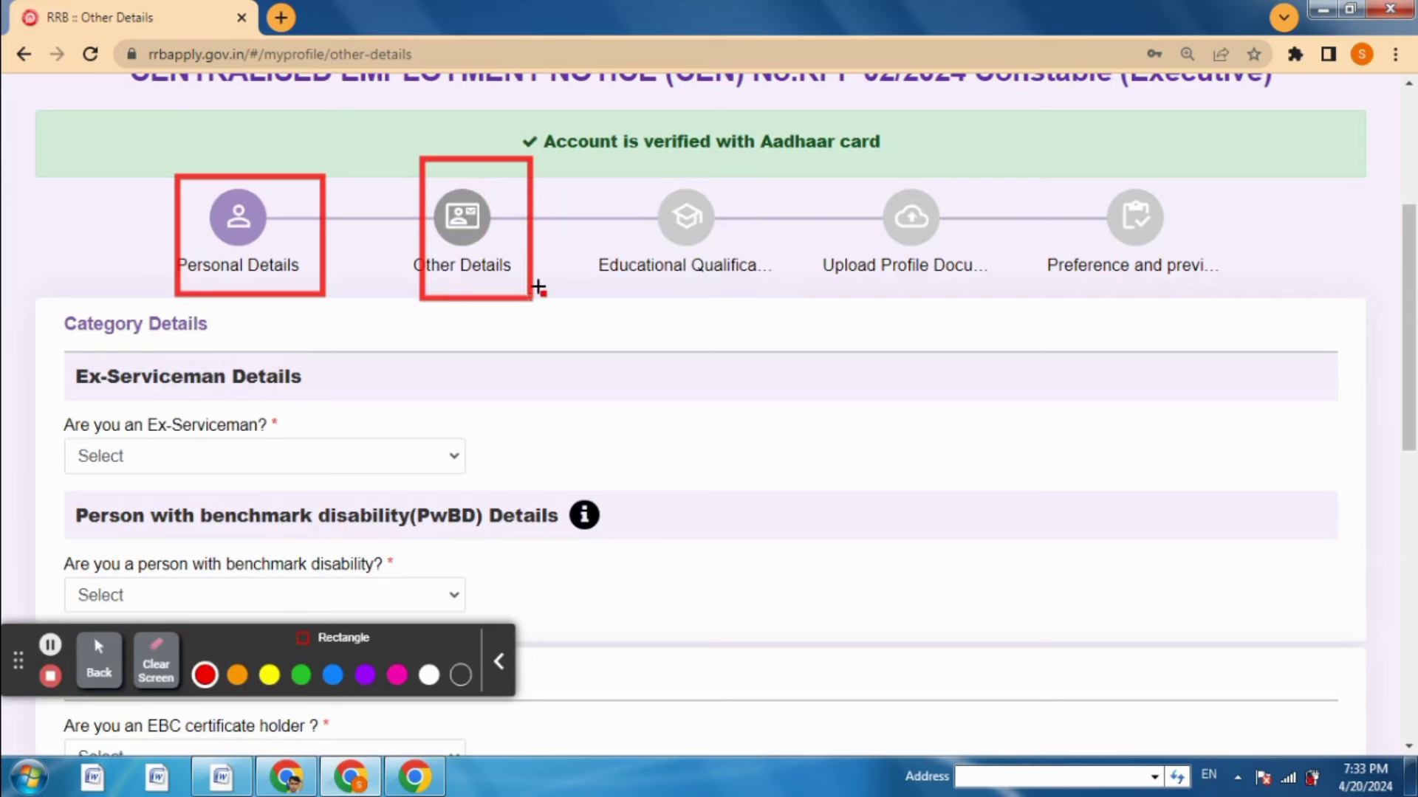
click(156, 664)
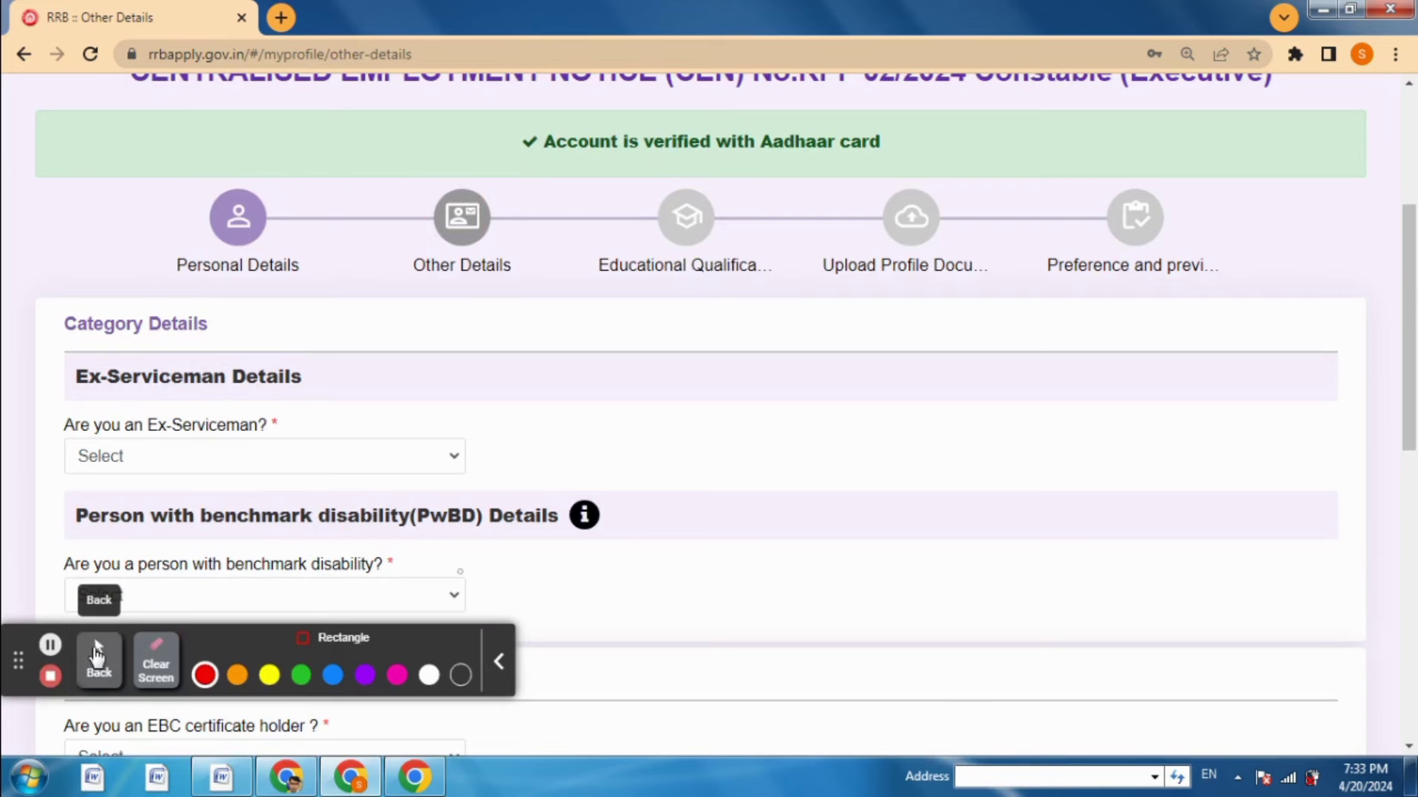
click(98, 654)
click(104, 653)
Answer No to both the Ex-Serviceman and the person with benchmark disability questions in the category details
scroll(233, 281, down, 2)
click(234, 285)
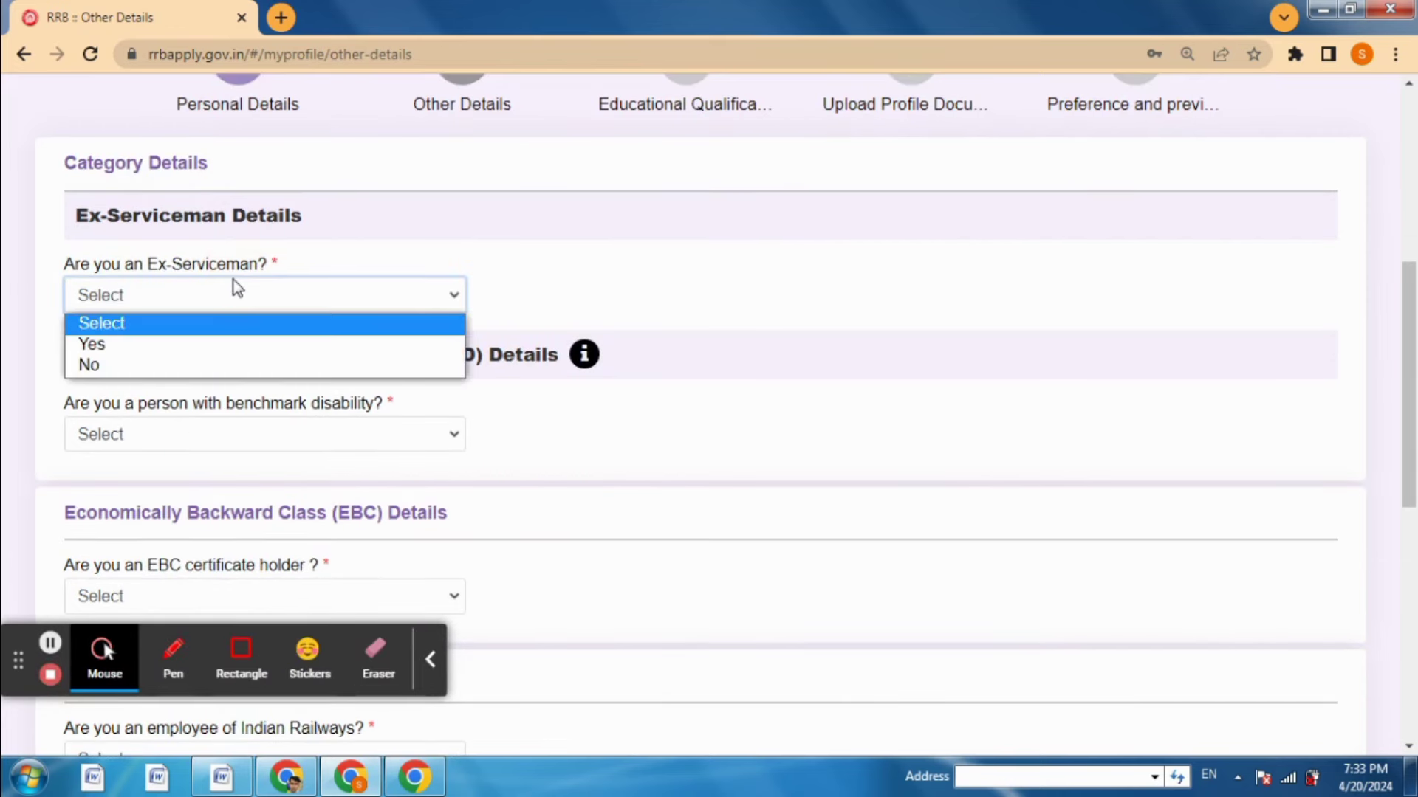
click(203, 372)
drag(1408, 409, 1409, 443)
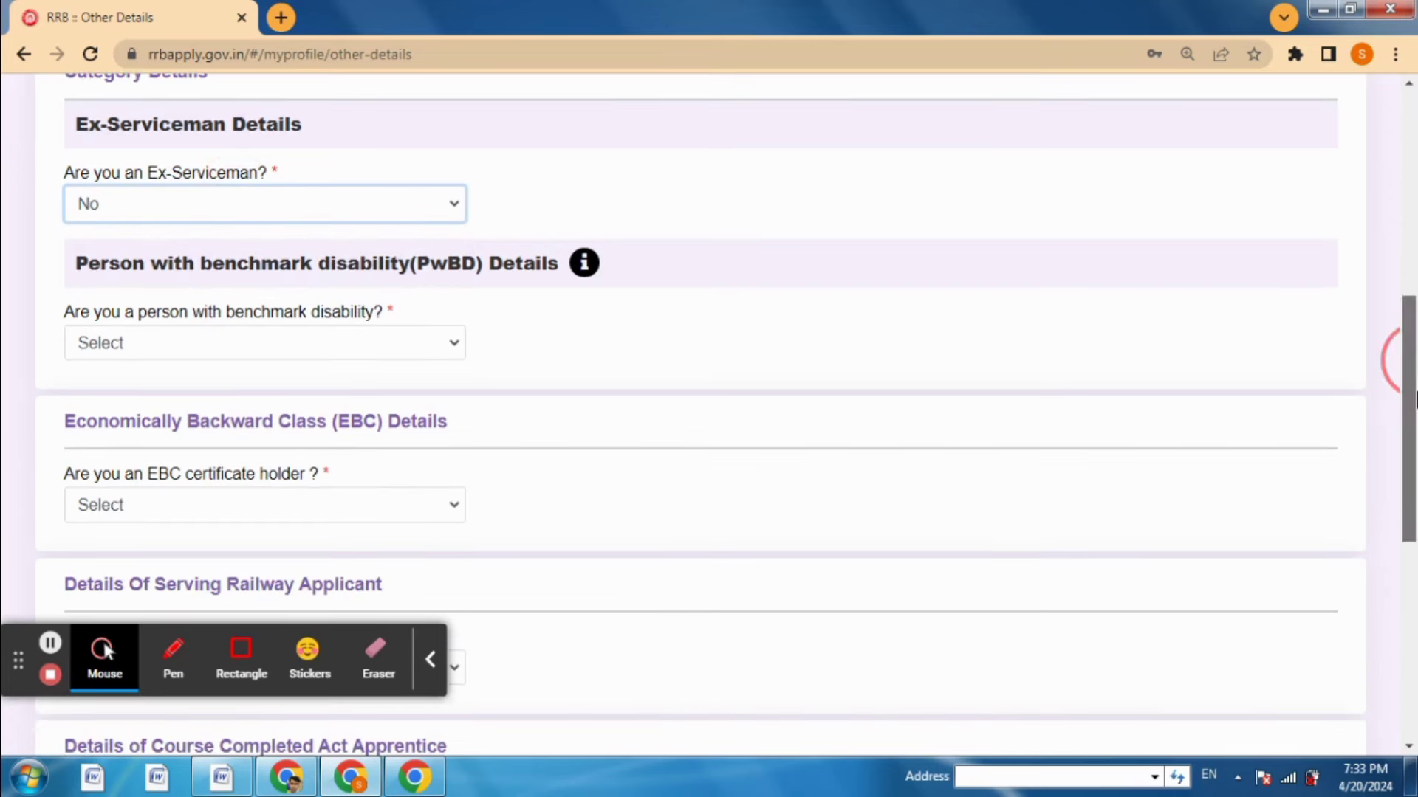
click(211, 353)
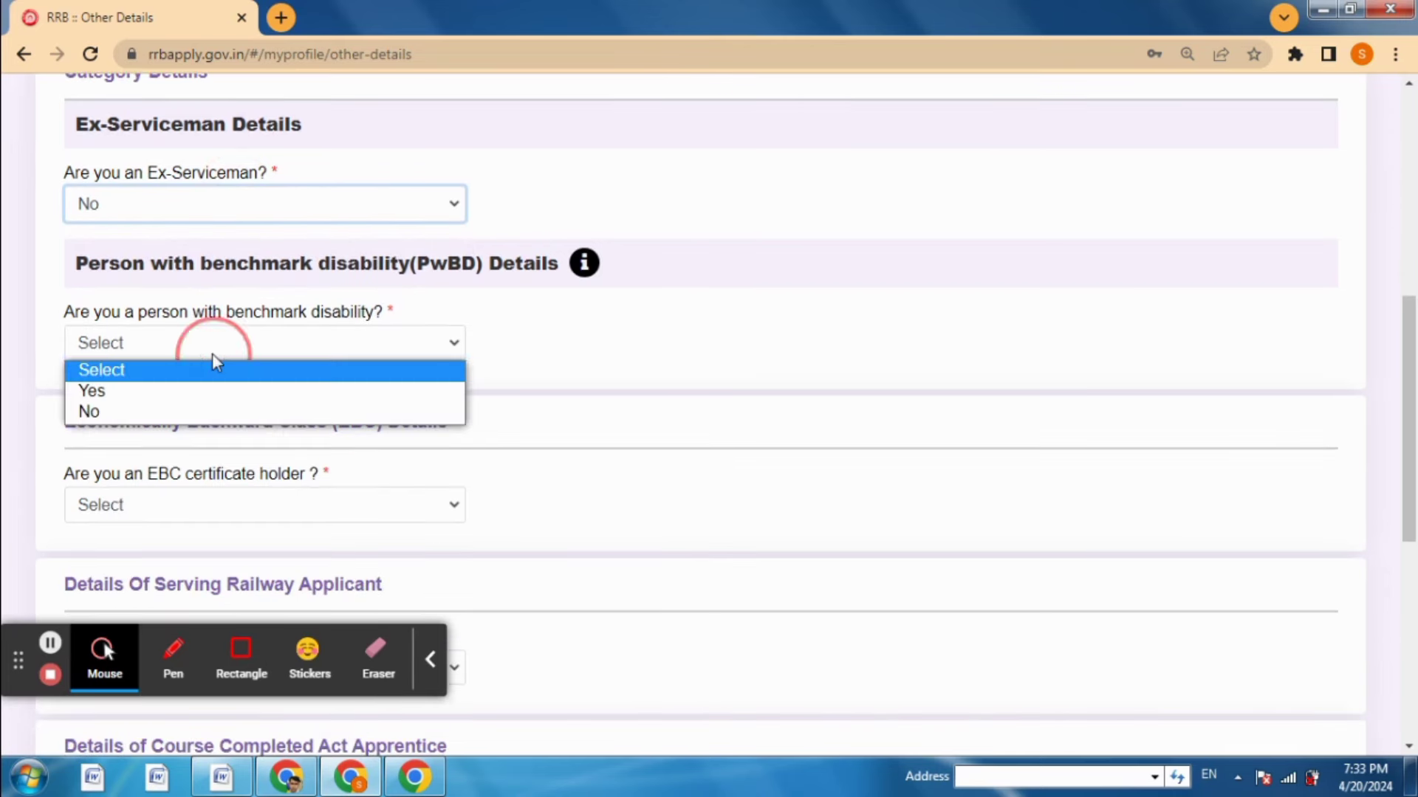
click(152, 412)
Answer No to being an EBC certificate holder and No to being an employee of Indian Railways
mouse_move(1409, 411)
mouse_down()
mouse_move(1410, 445)
mouse_move(1403, 432)
mouse_up()
click(247, 393)
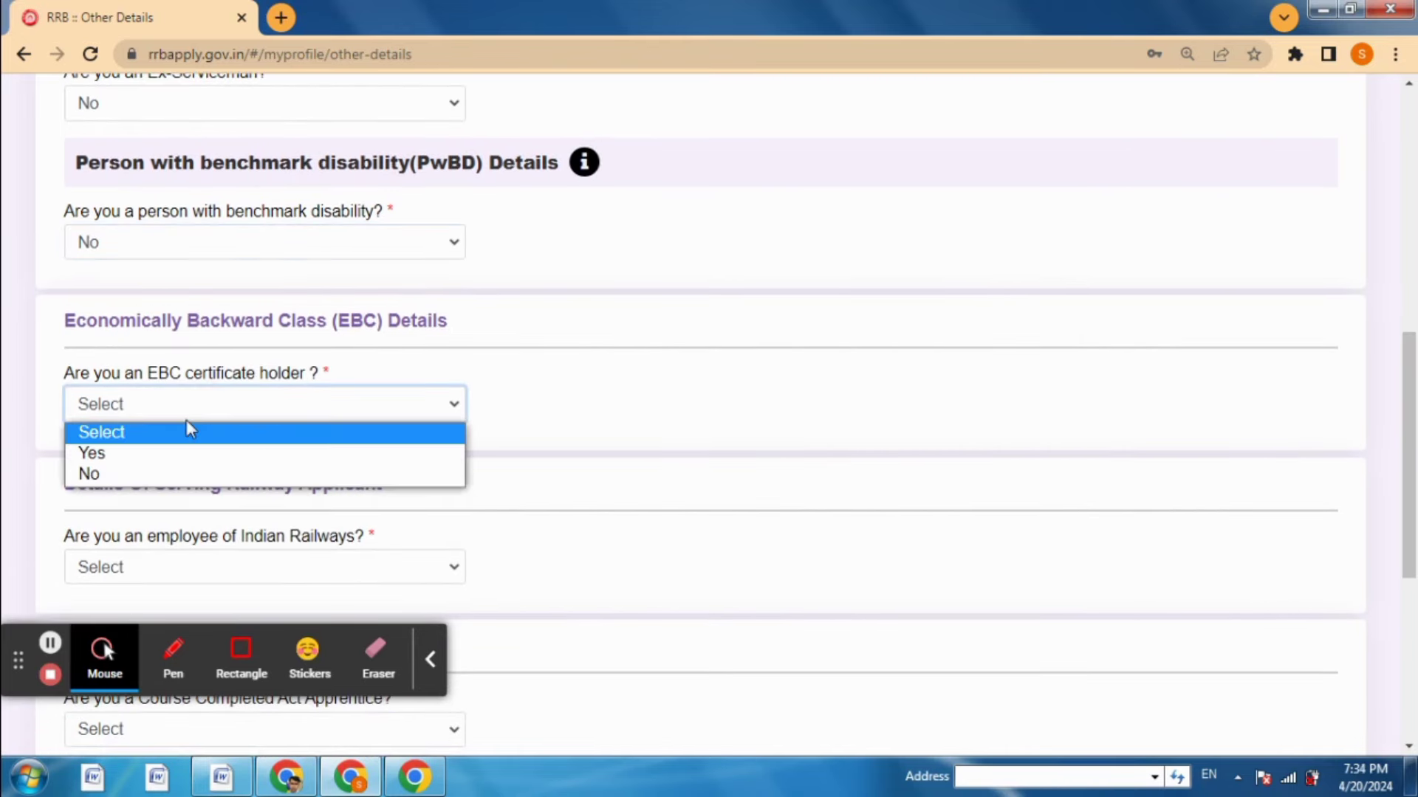
click(144, 469)
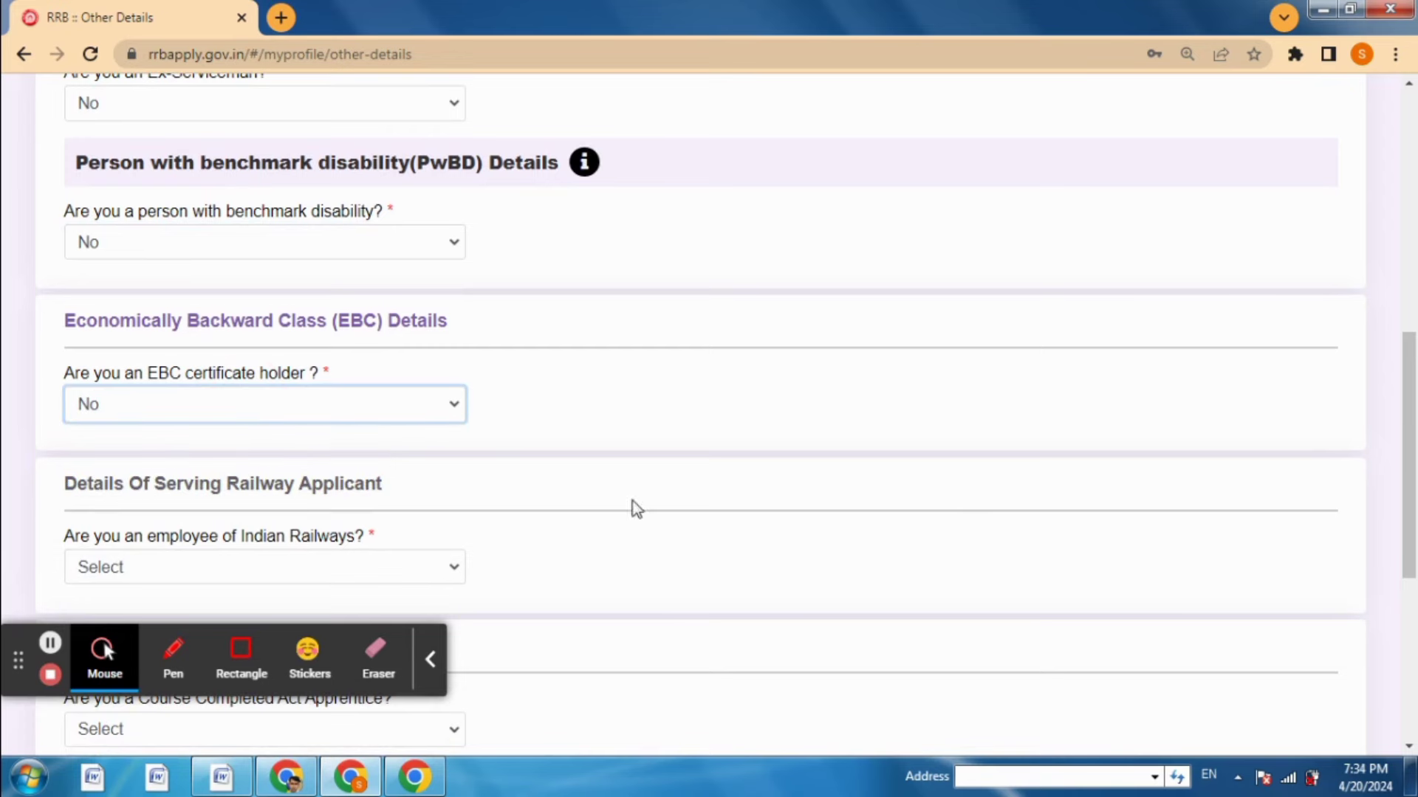
drag(1413, 418, 1415, 452)
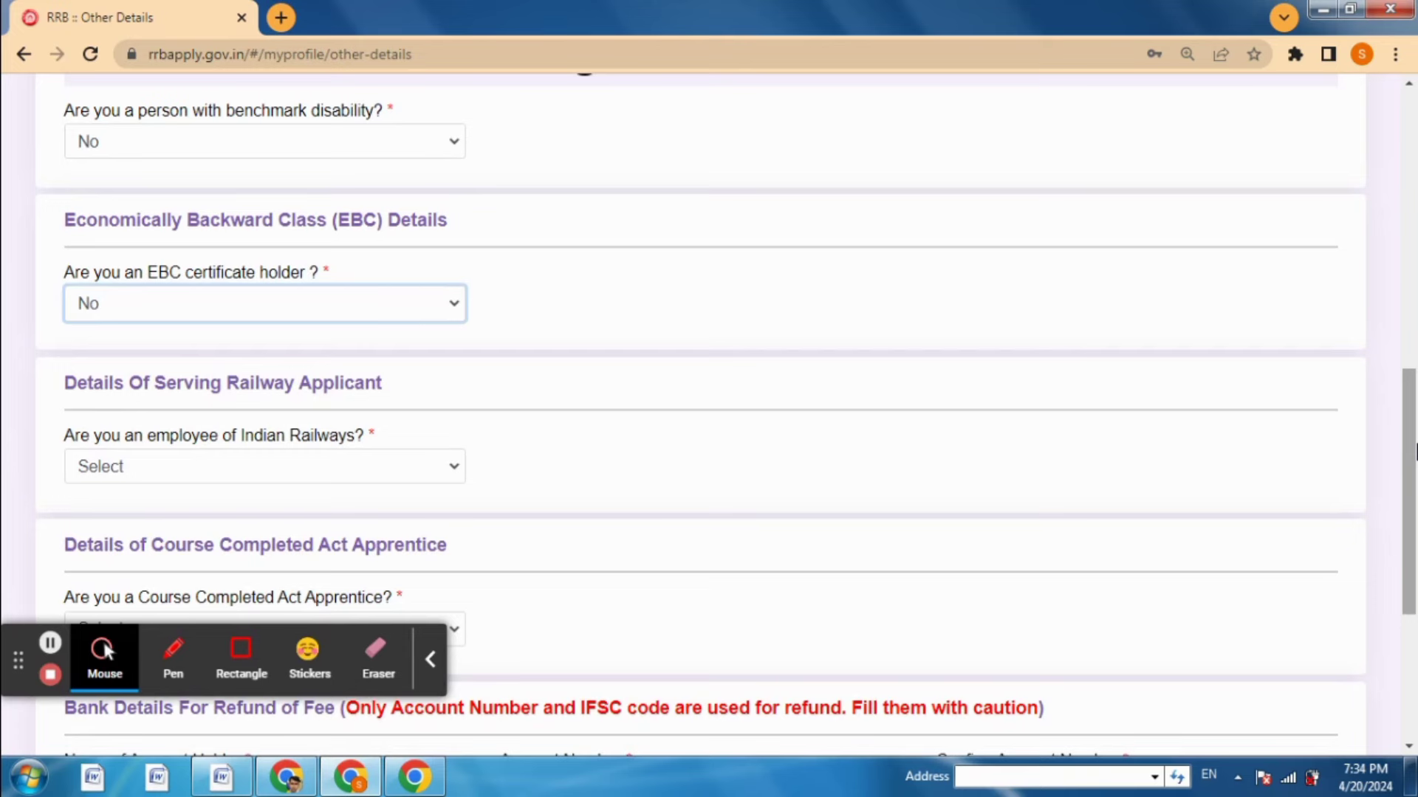
drag(1415, 452, 1416, 503)
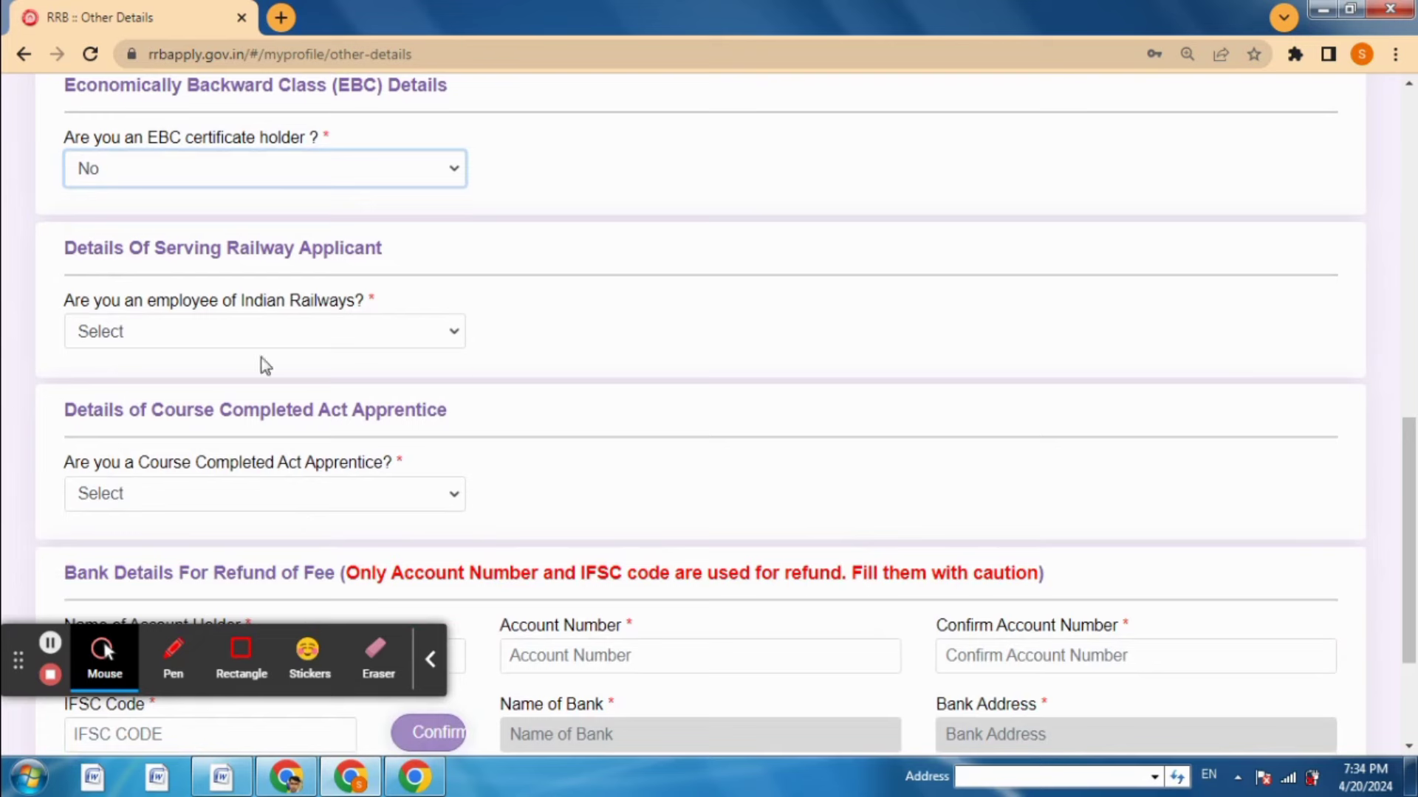
click(258, 333)
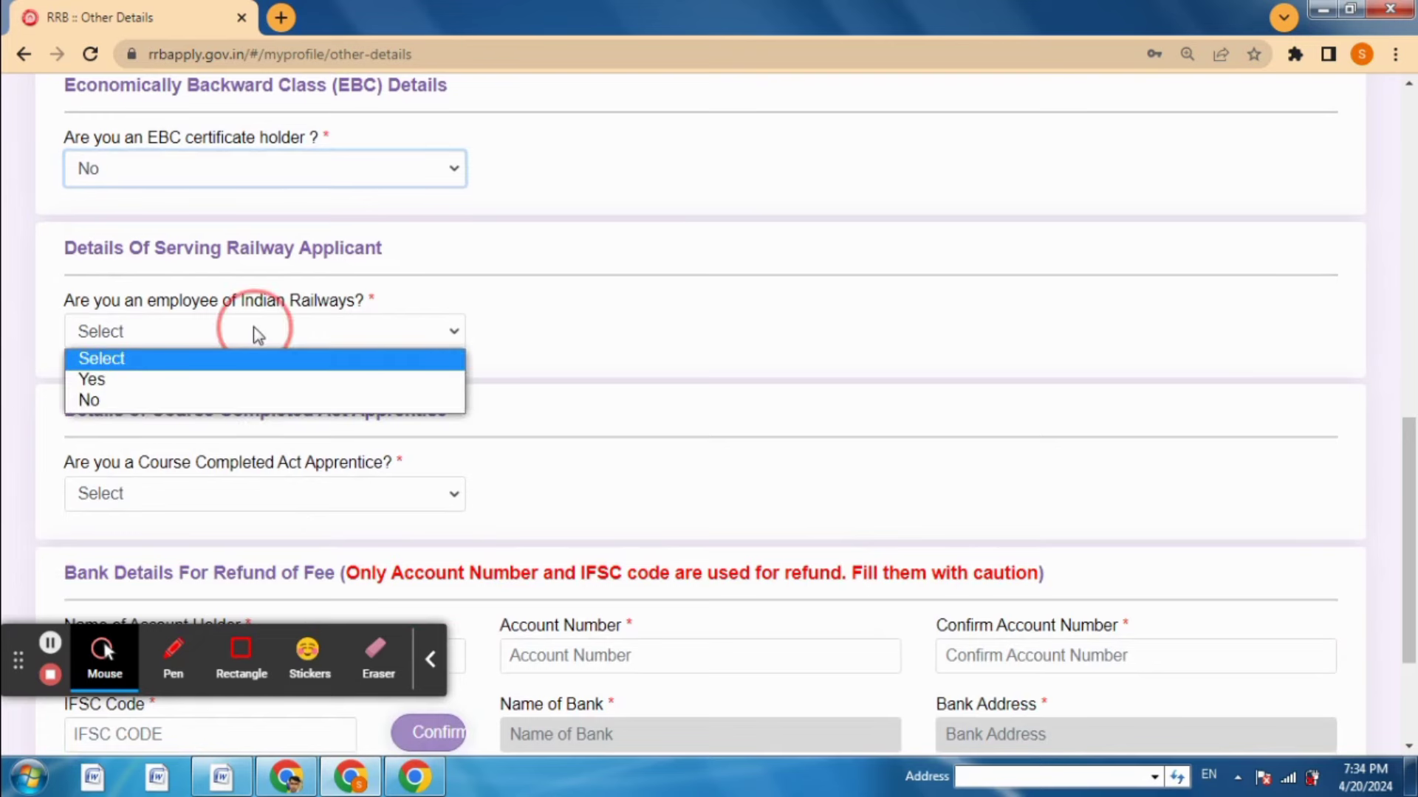
click(96, 399)
Set the current department/organization to Not Applicable and answer No to being a Course Completed Act Apprentice
scroll(1399, 520, down, 3)
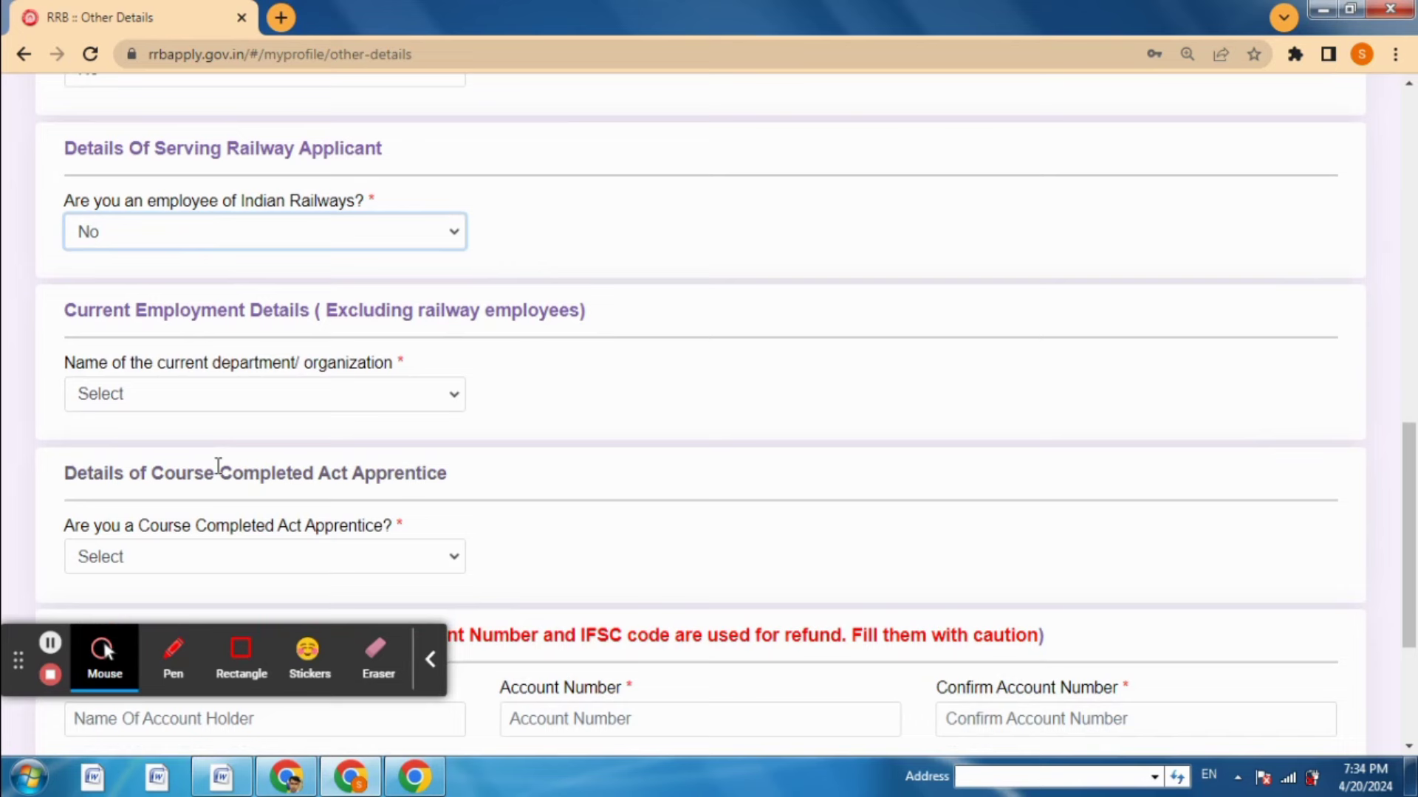
click(144, 399)
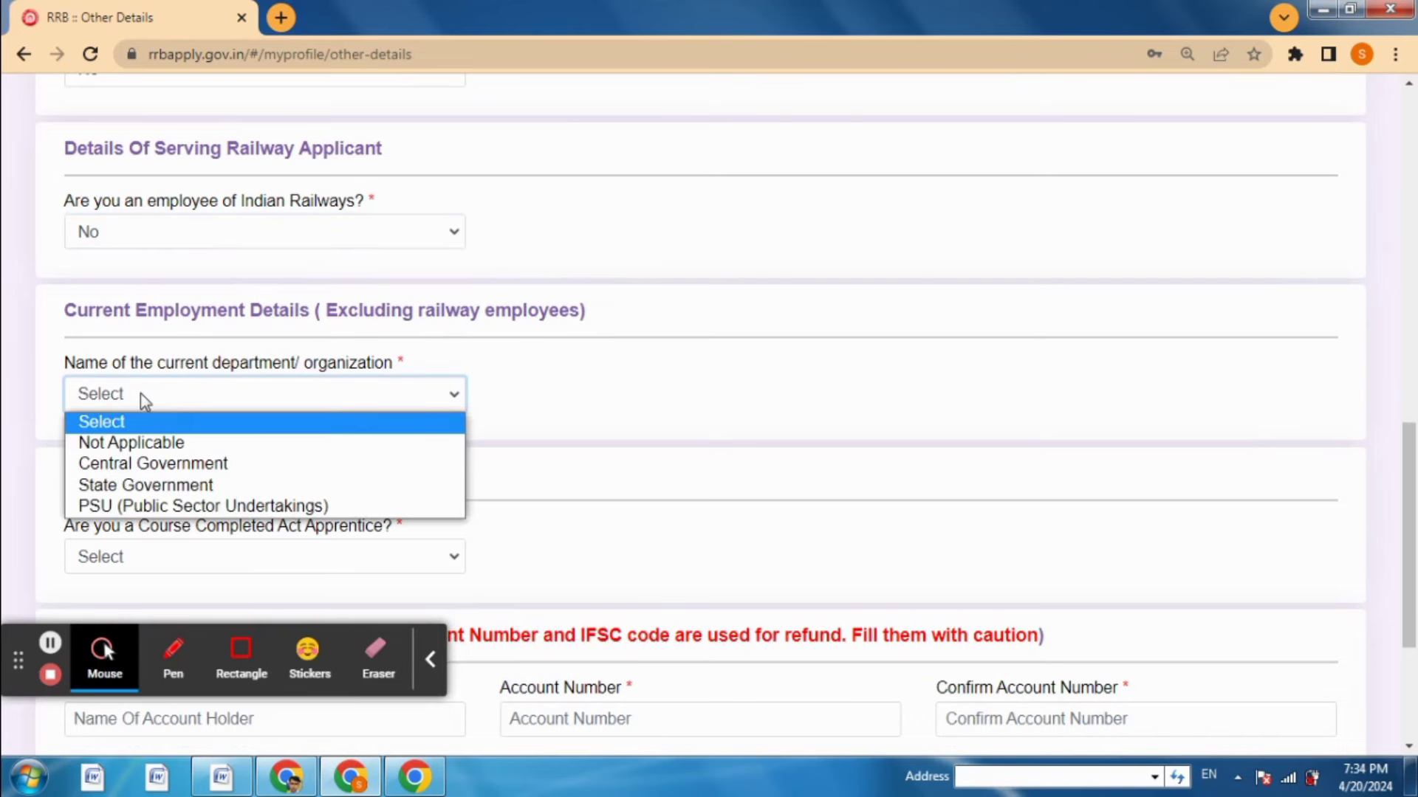
click(143, 448)
drag(1411, 472, 1414, 550)
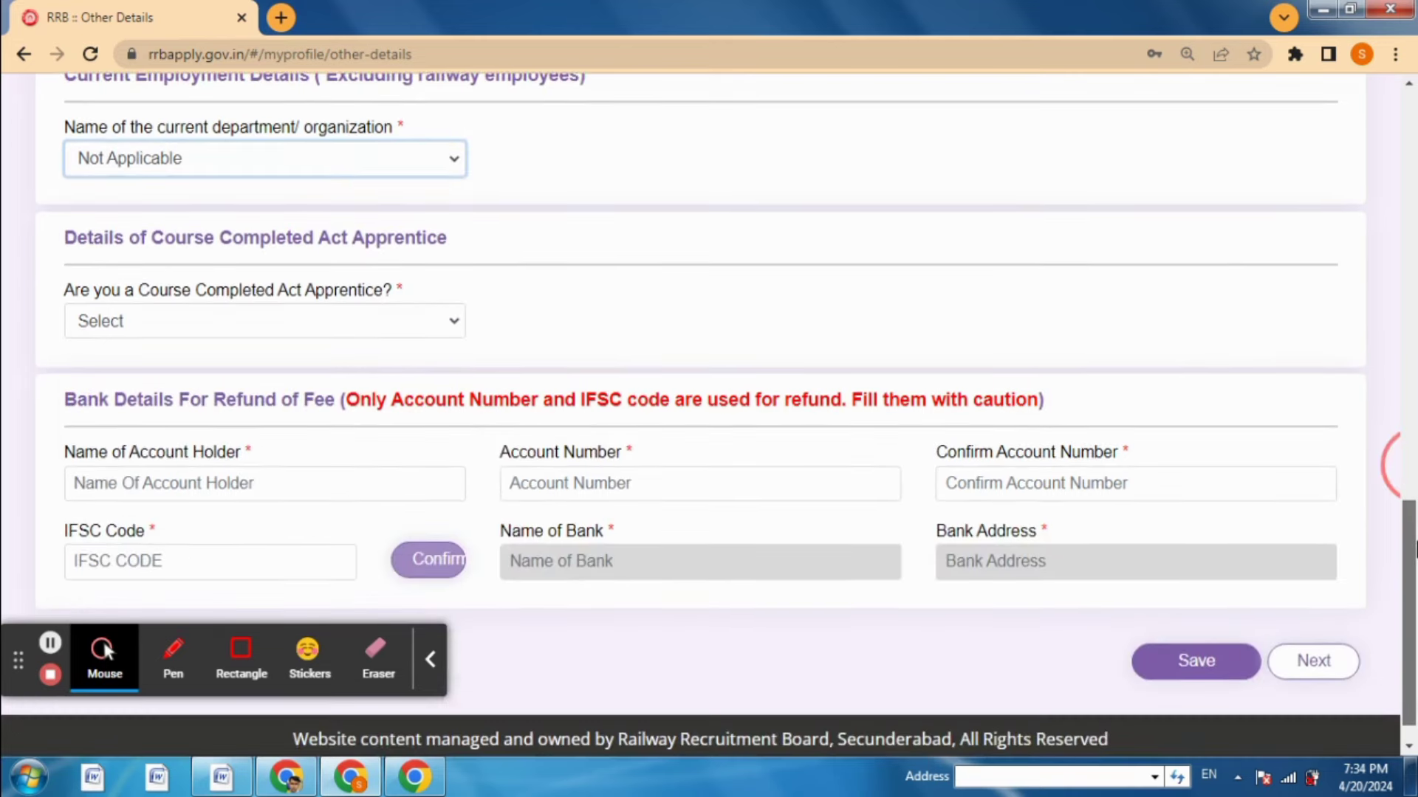
click(185, 322)
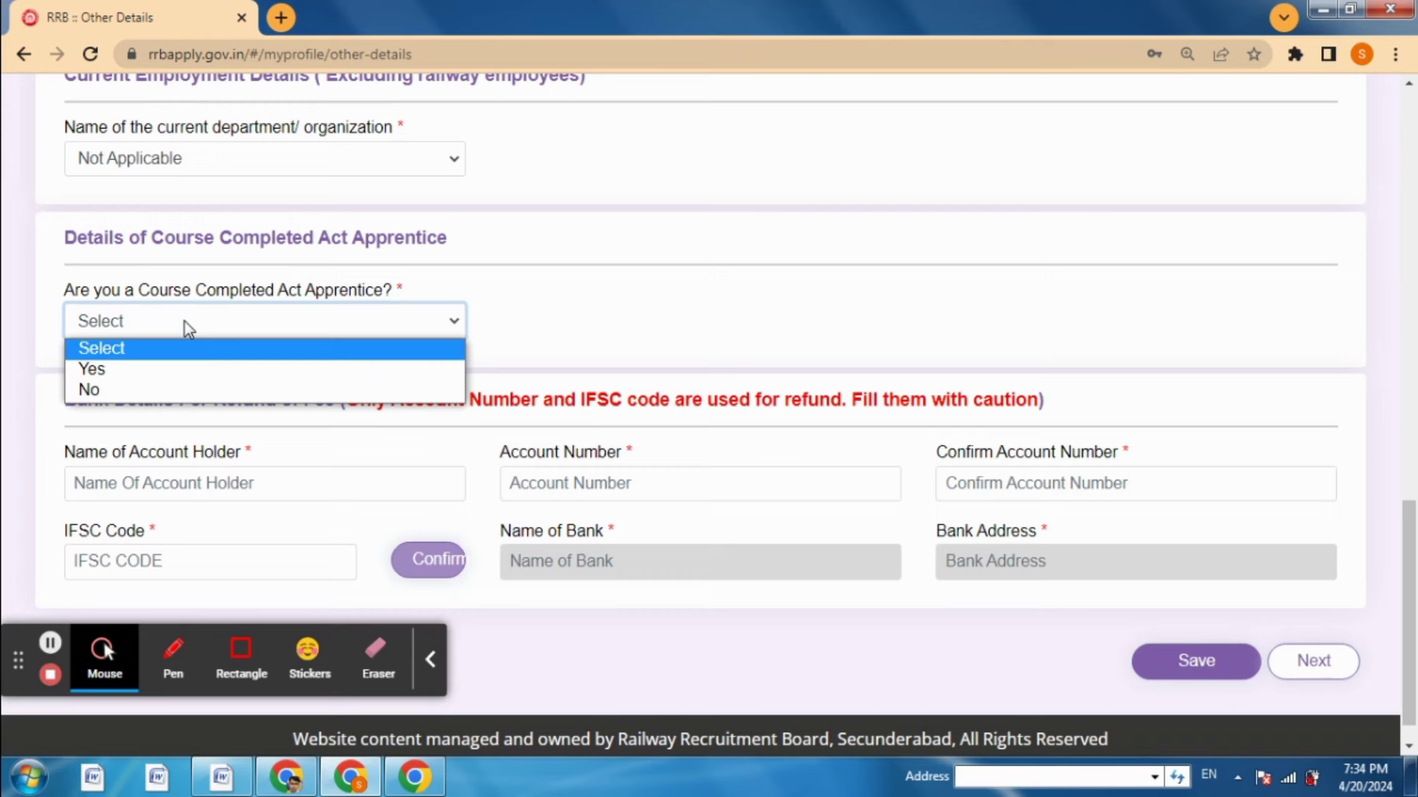
click(87, 390)
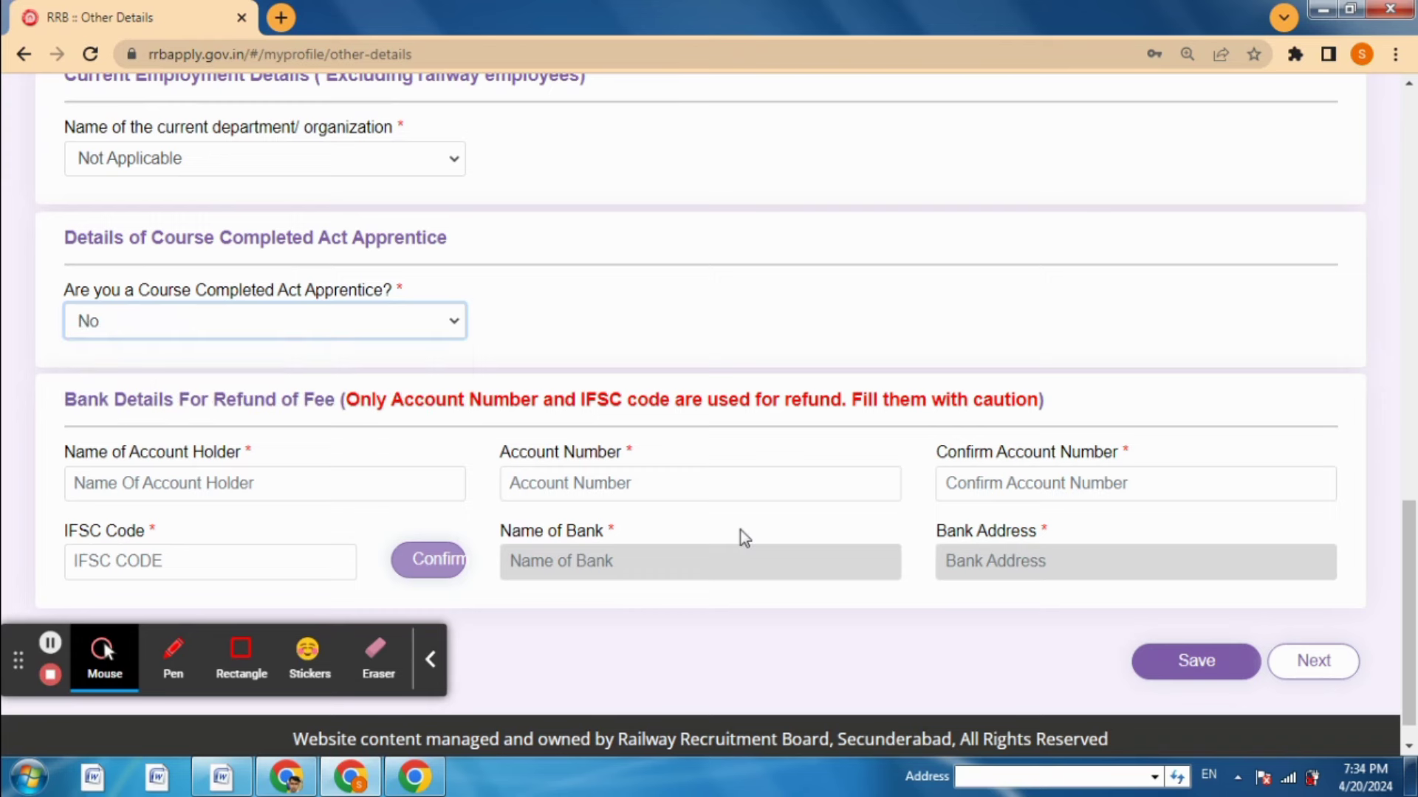
Underline the Name of Account Holder, Account Number, Confirm Account Number and IFSC Code fields of the bank details in red
click(241, 650)
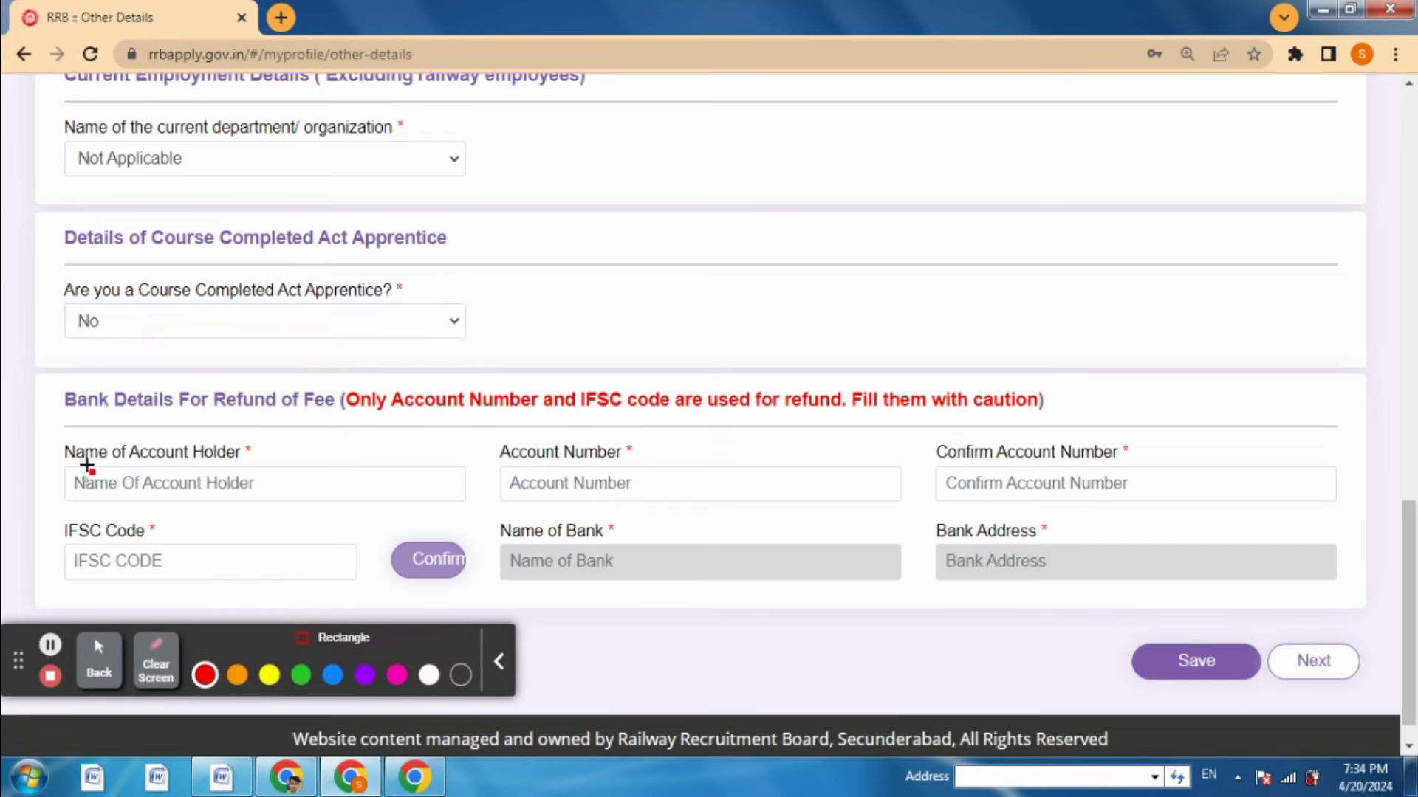
drag(82, 477, 176, 482)
drag(542, 478, 607, 484)
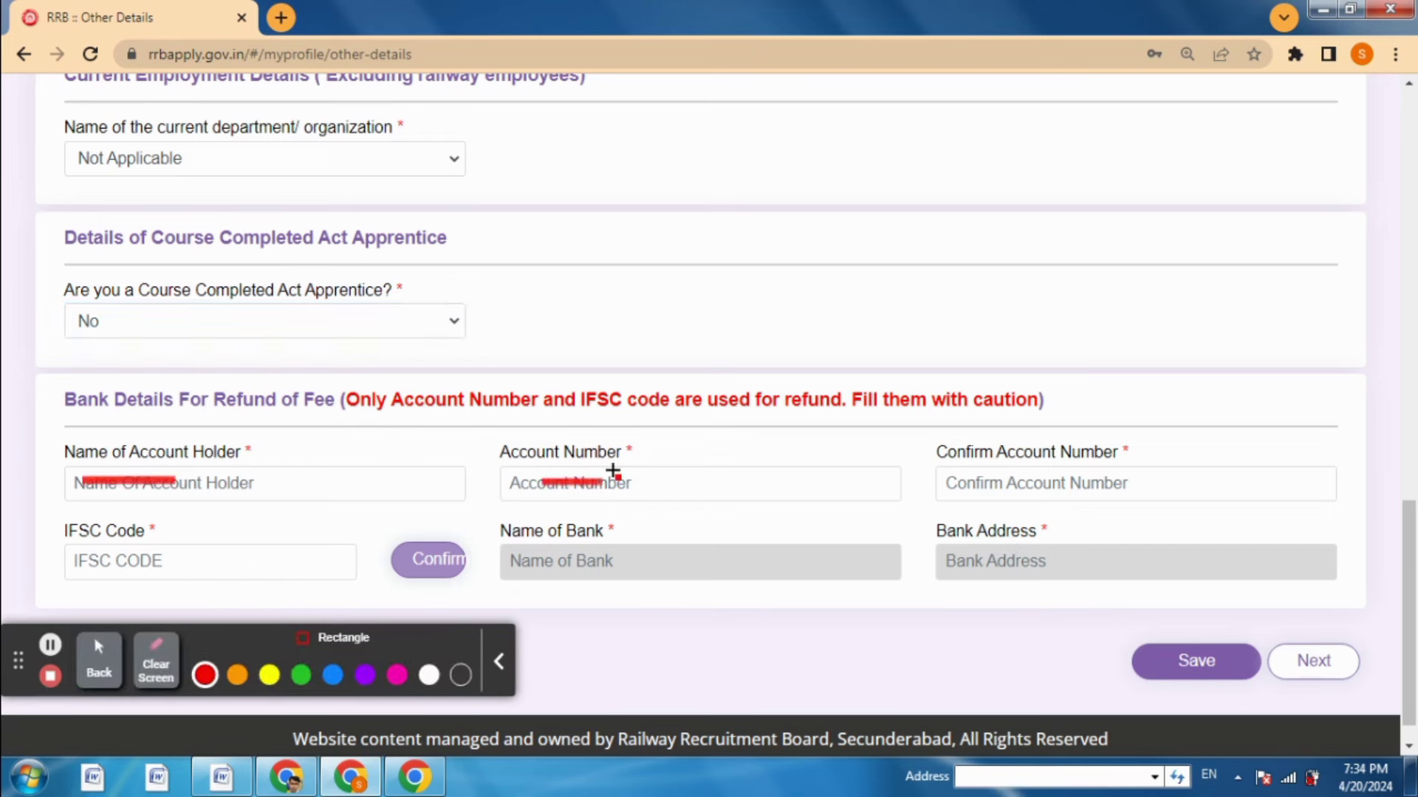
drag(989, 483, 1057, 490)
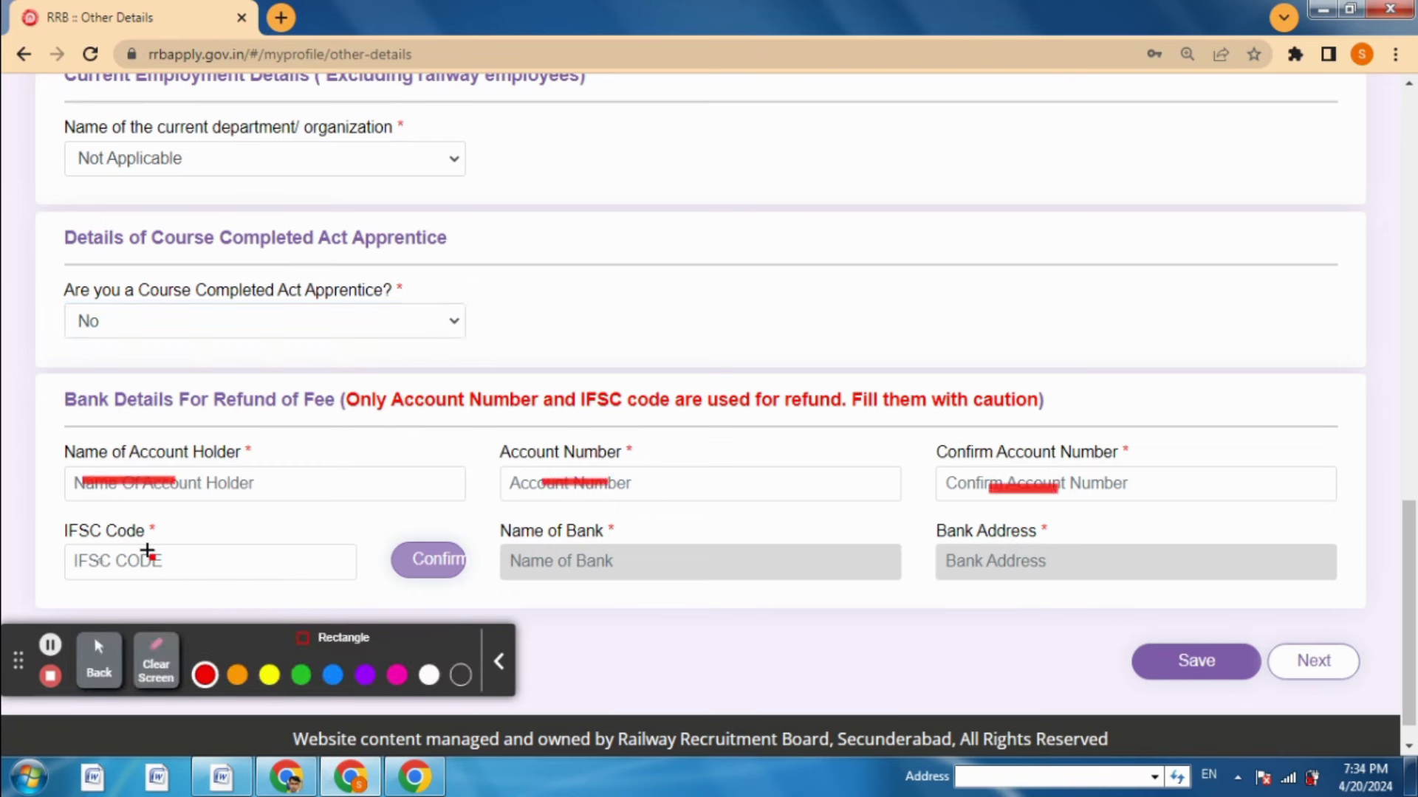
drag(99, 560, 179, 565)
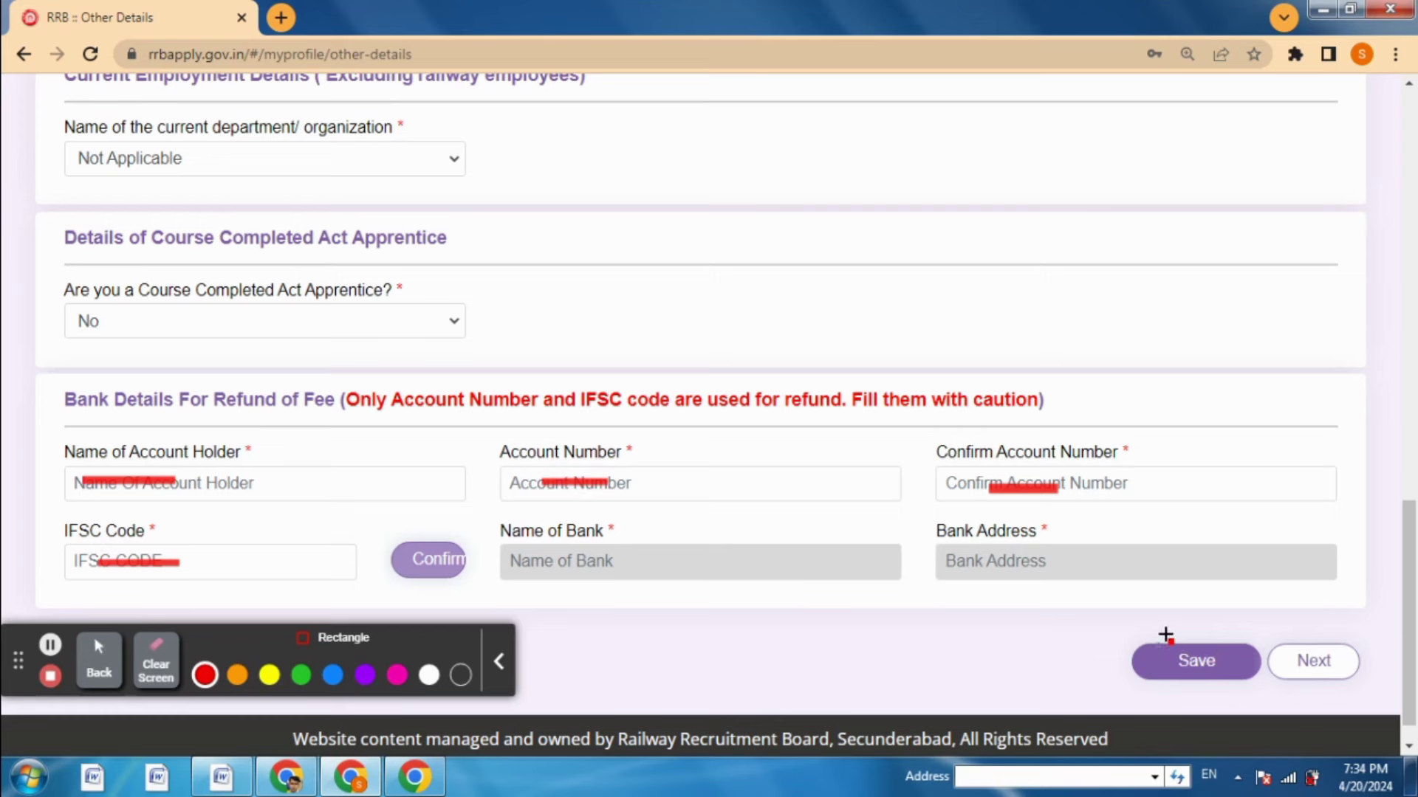
Mark the Save, IFSC Confirm and Next controls with red rectangles, and clear all markings from the bank details
drag(1155, 641, 1224, 681)
drag(392, 544, 464, 582)
drag(1307, 643, 1342, 689)
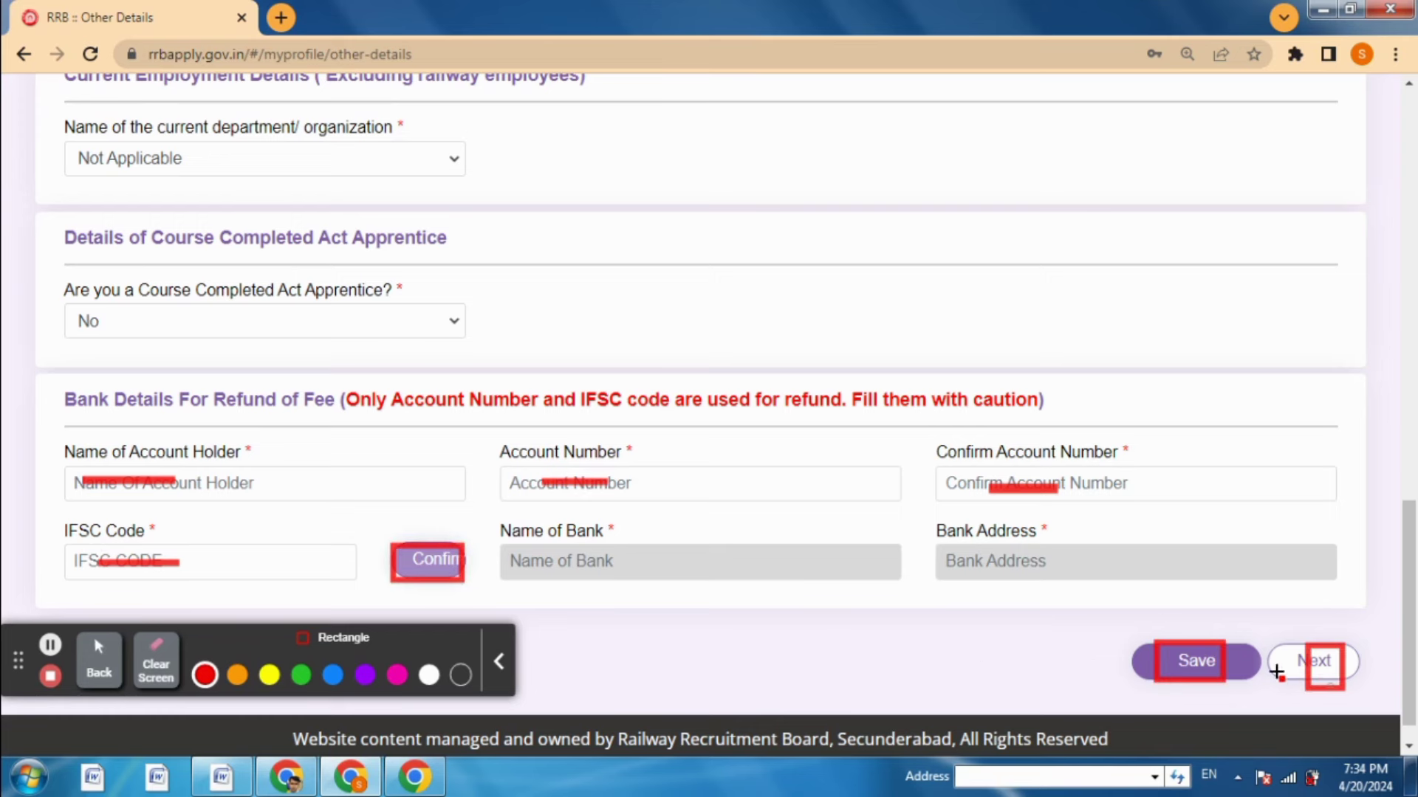
click(164, 656)
click(98, 653)
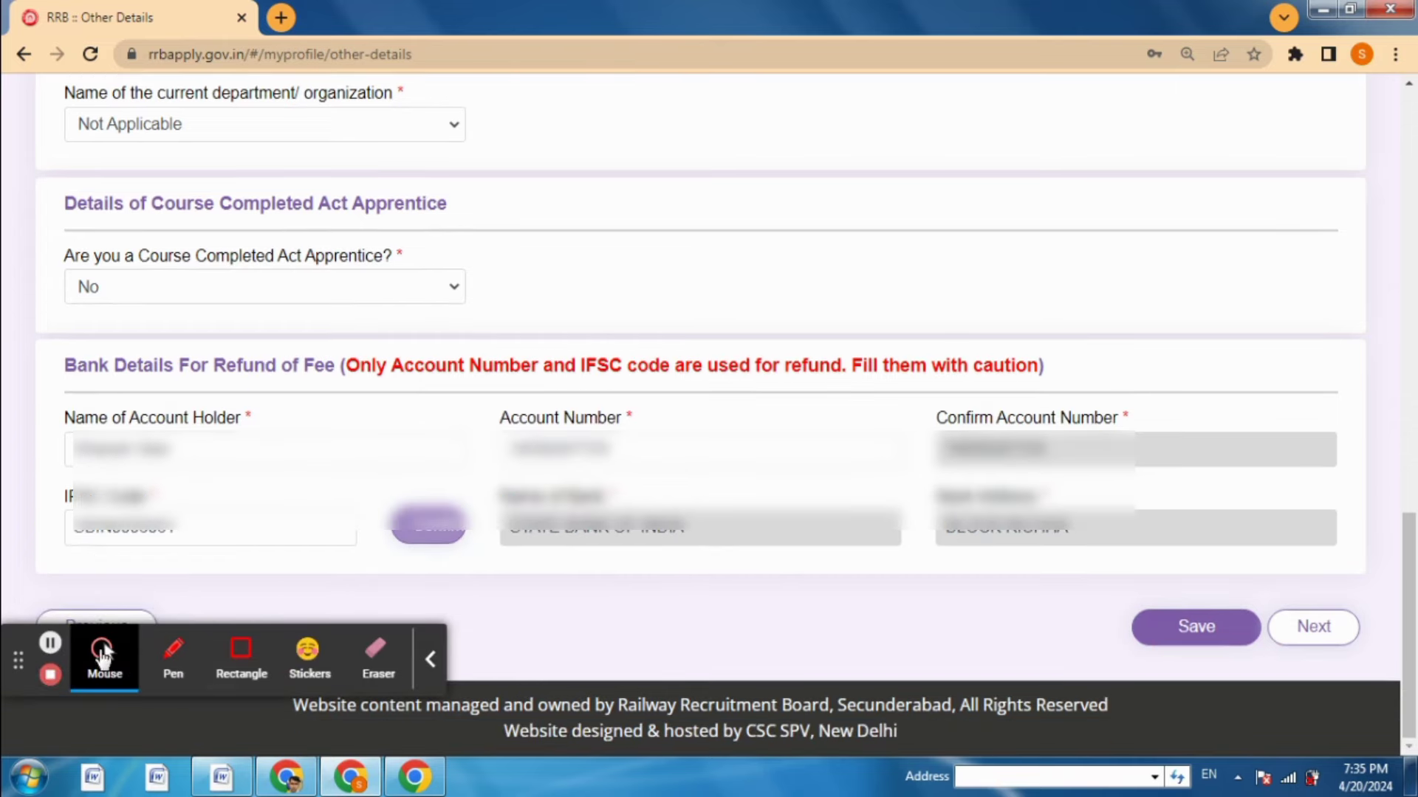
Mark the Personal Details, Other Details and Educational Qualification stages with red rectangles, and clear the markings
click(50, 643)
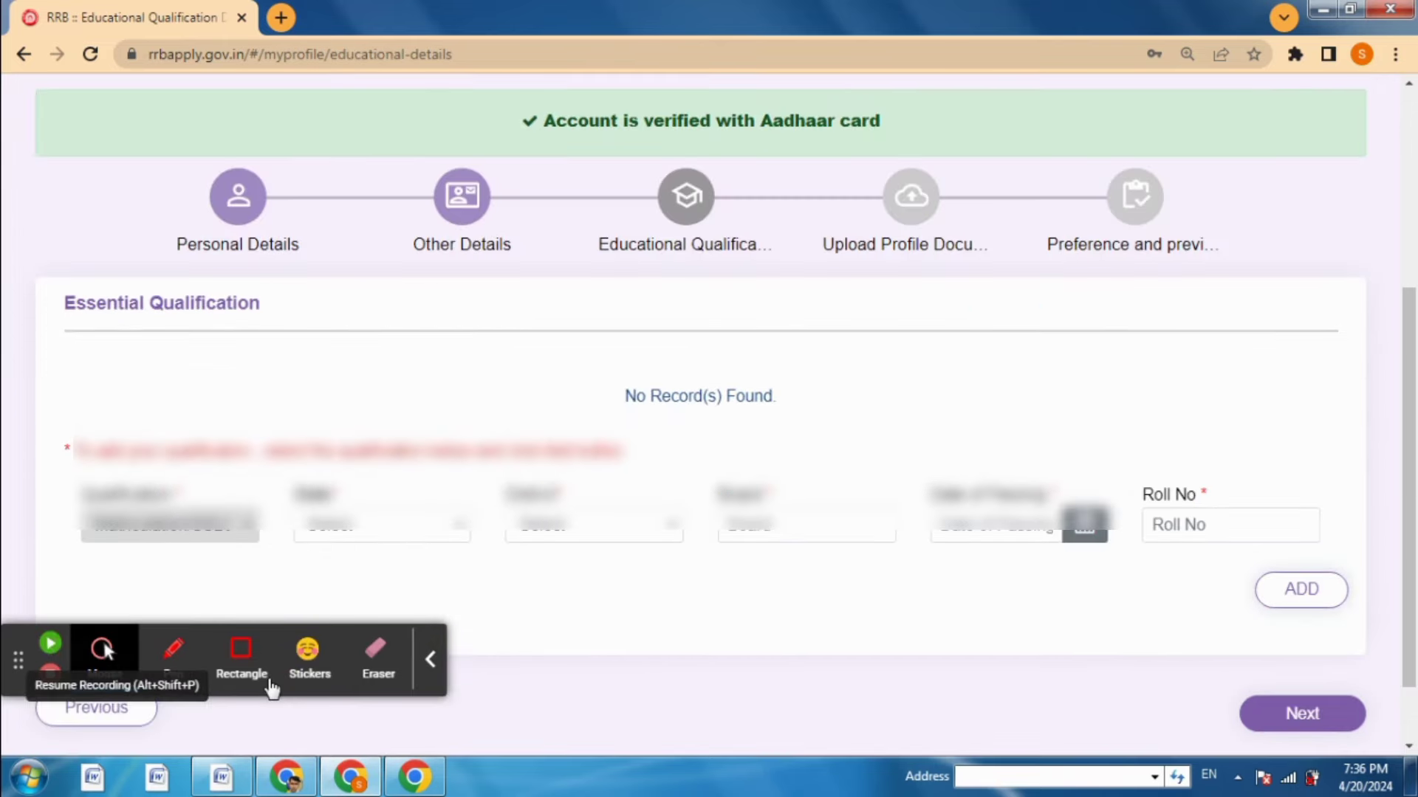
click(242, 653)
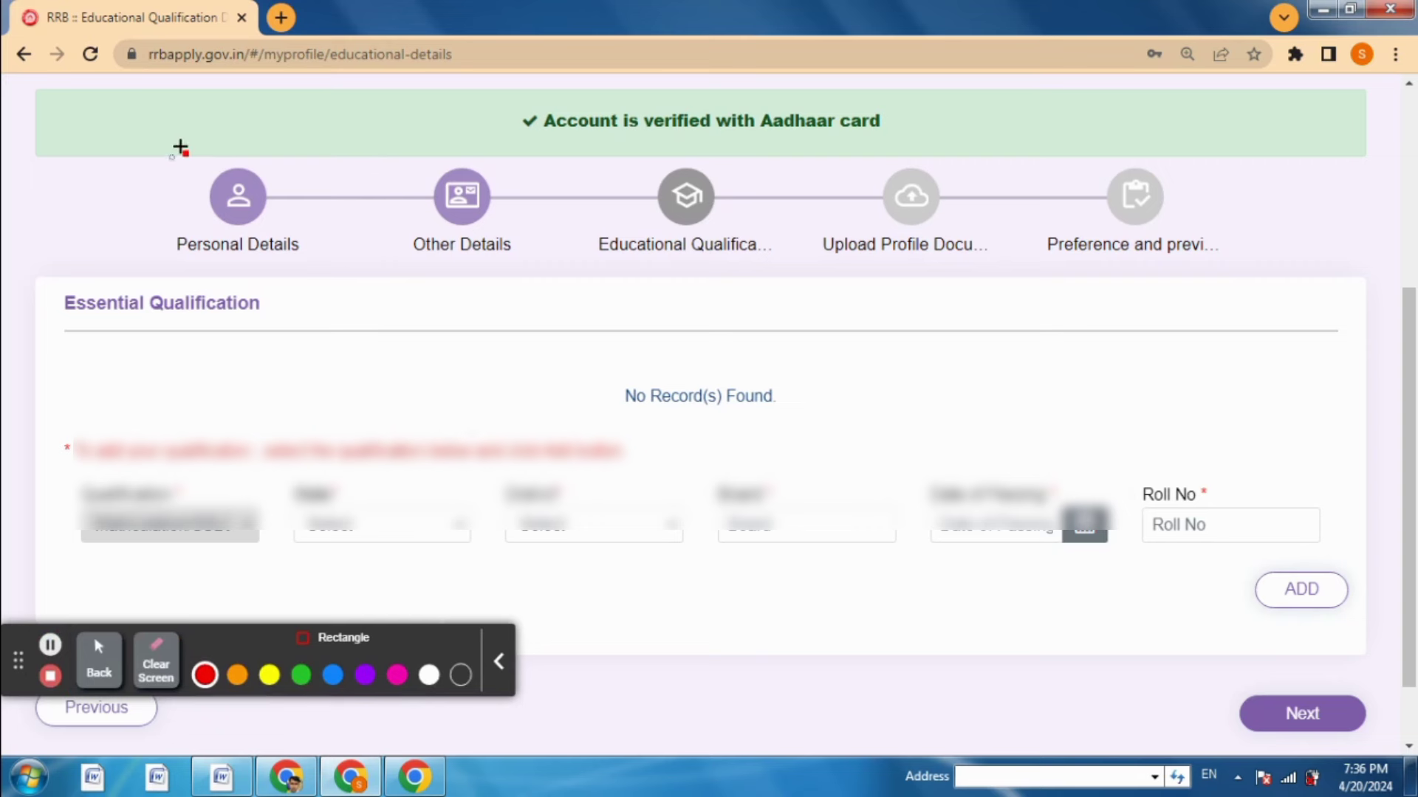
drag(170, 156, 346, 276)
drag(393, 126, 525, 270)
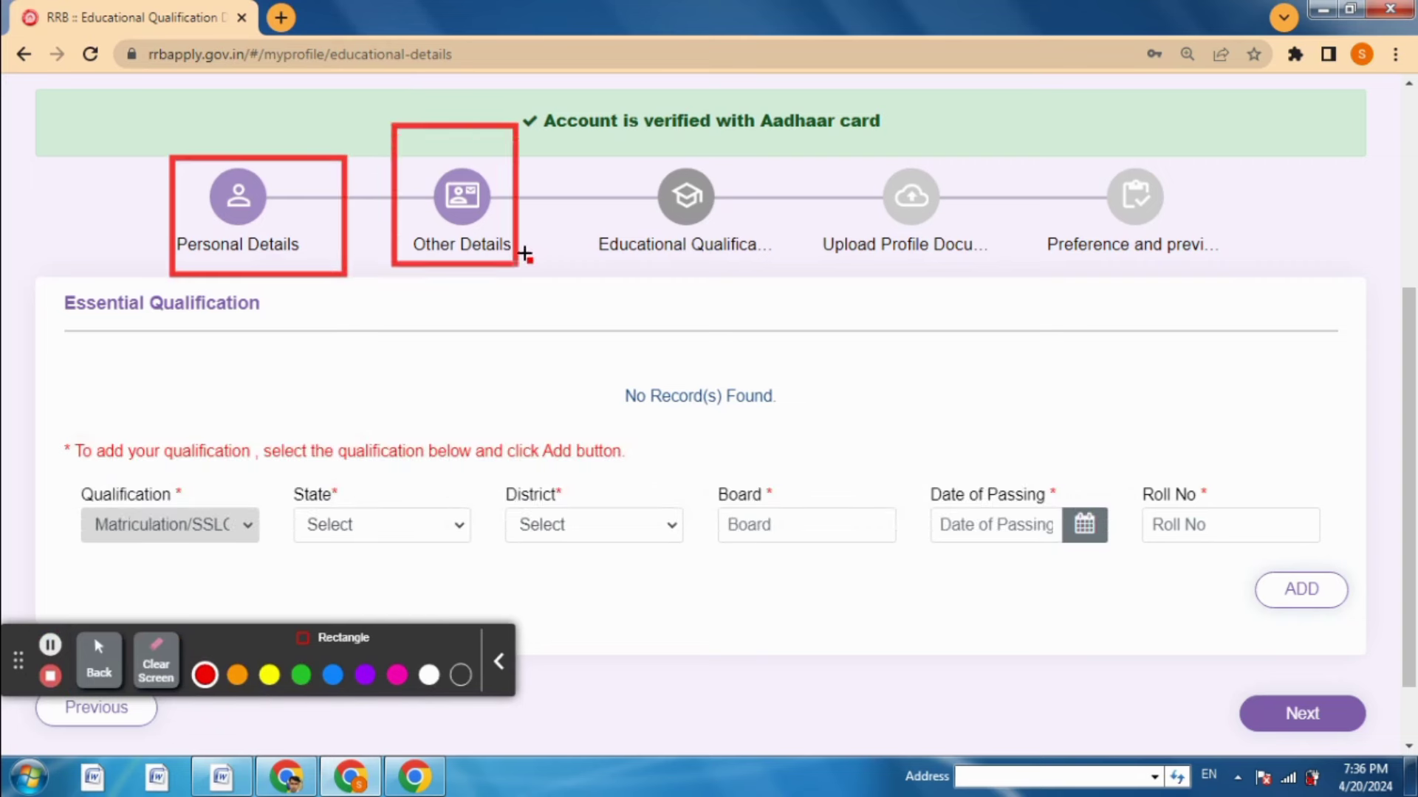
drag(590, 155, 784, 266)
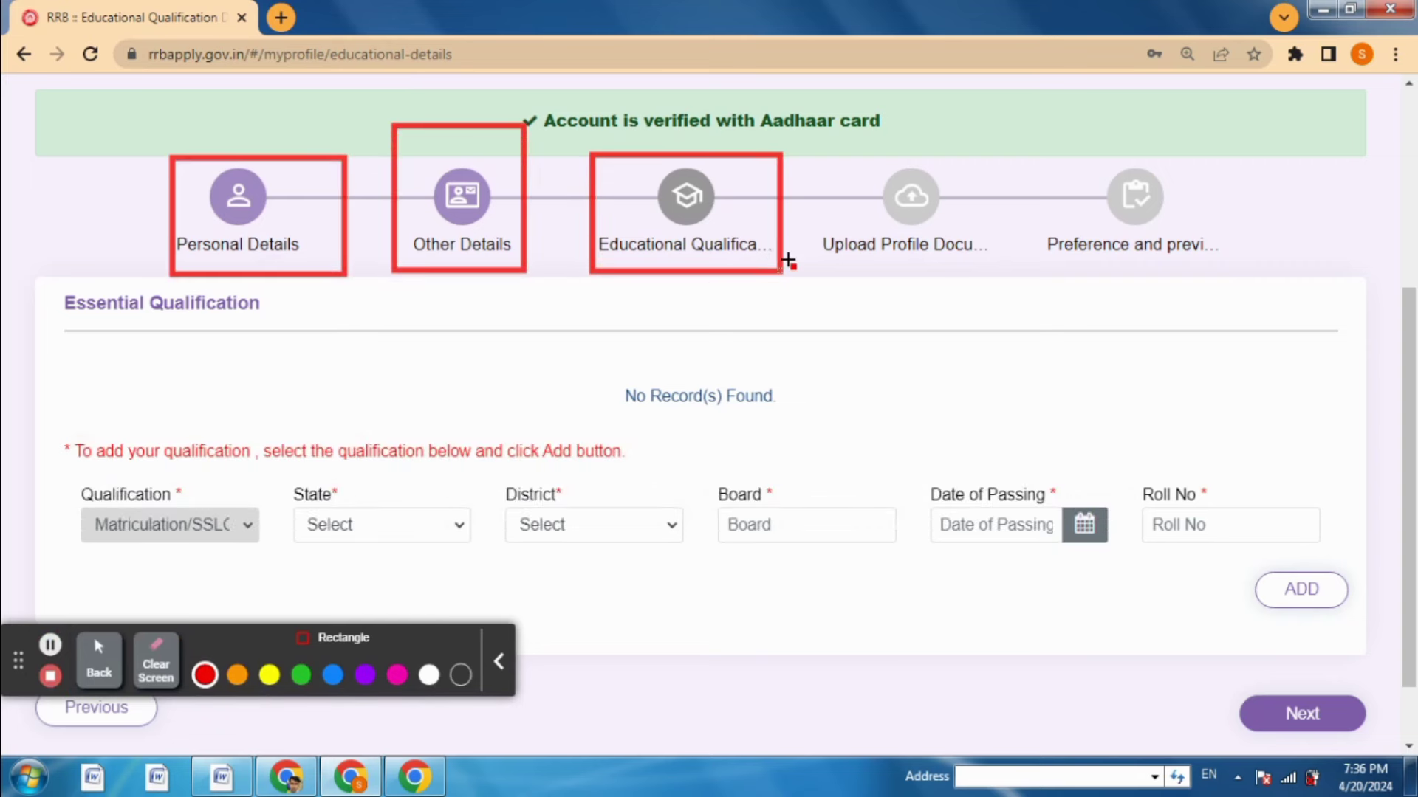
click(155, 664)
click(96, 657)
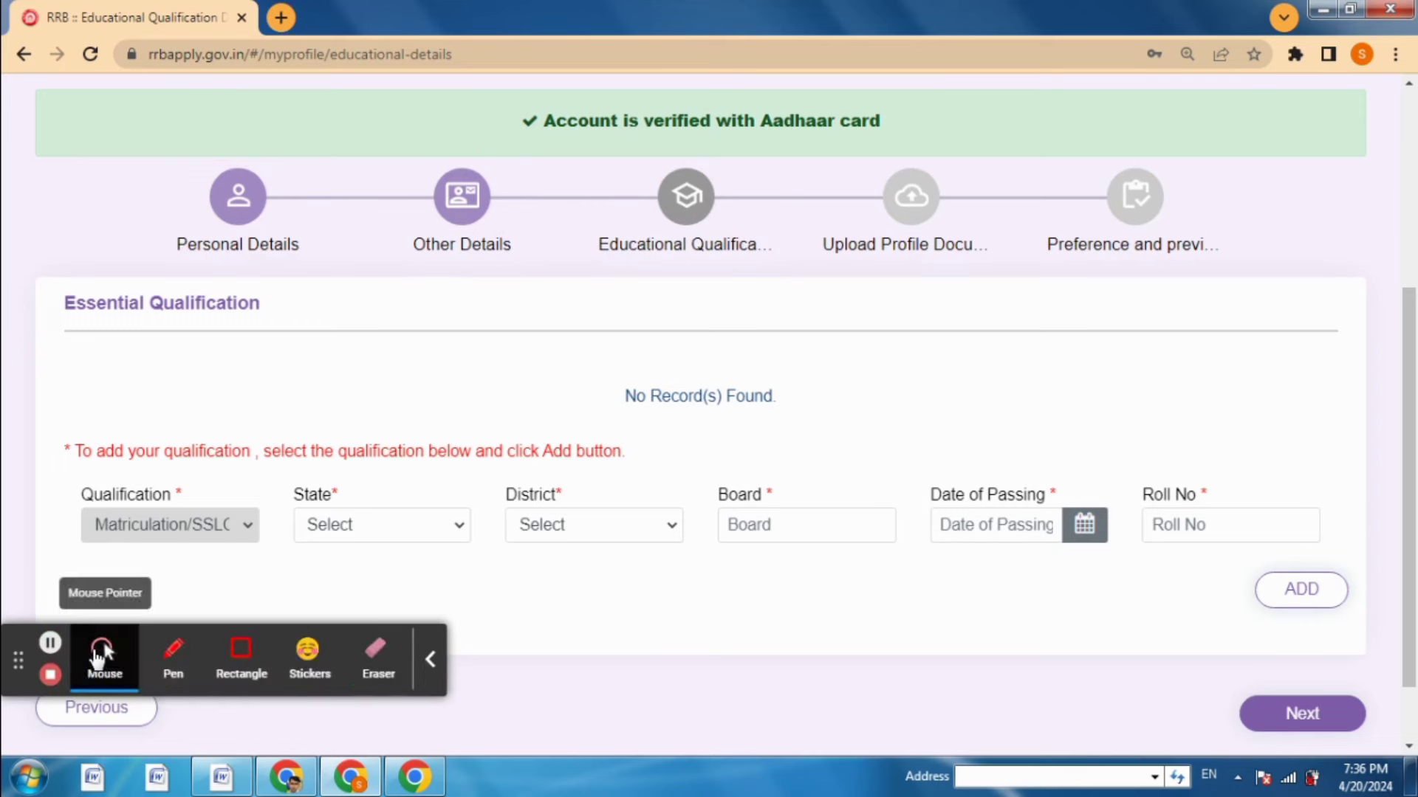
Mark the passport photograph placeholder, its 320 px and 240 px dimensions and the 70KB size limit with red rectangles, and clear the markings
drag(1411, 493, 1415, 543)
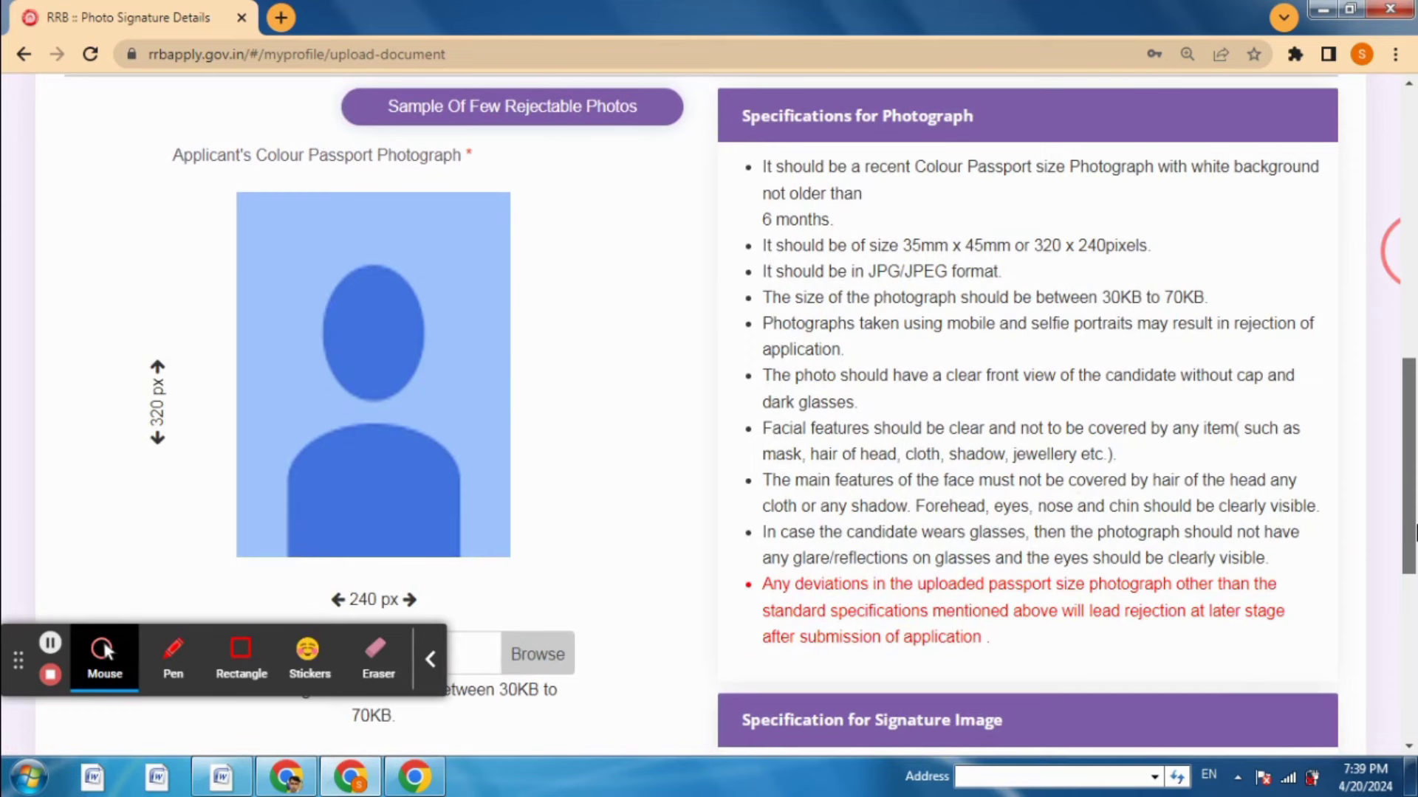
scroll(1033, 406, down, 1)
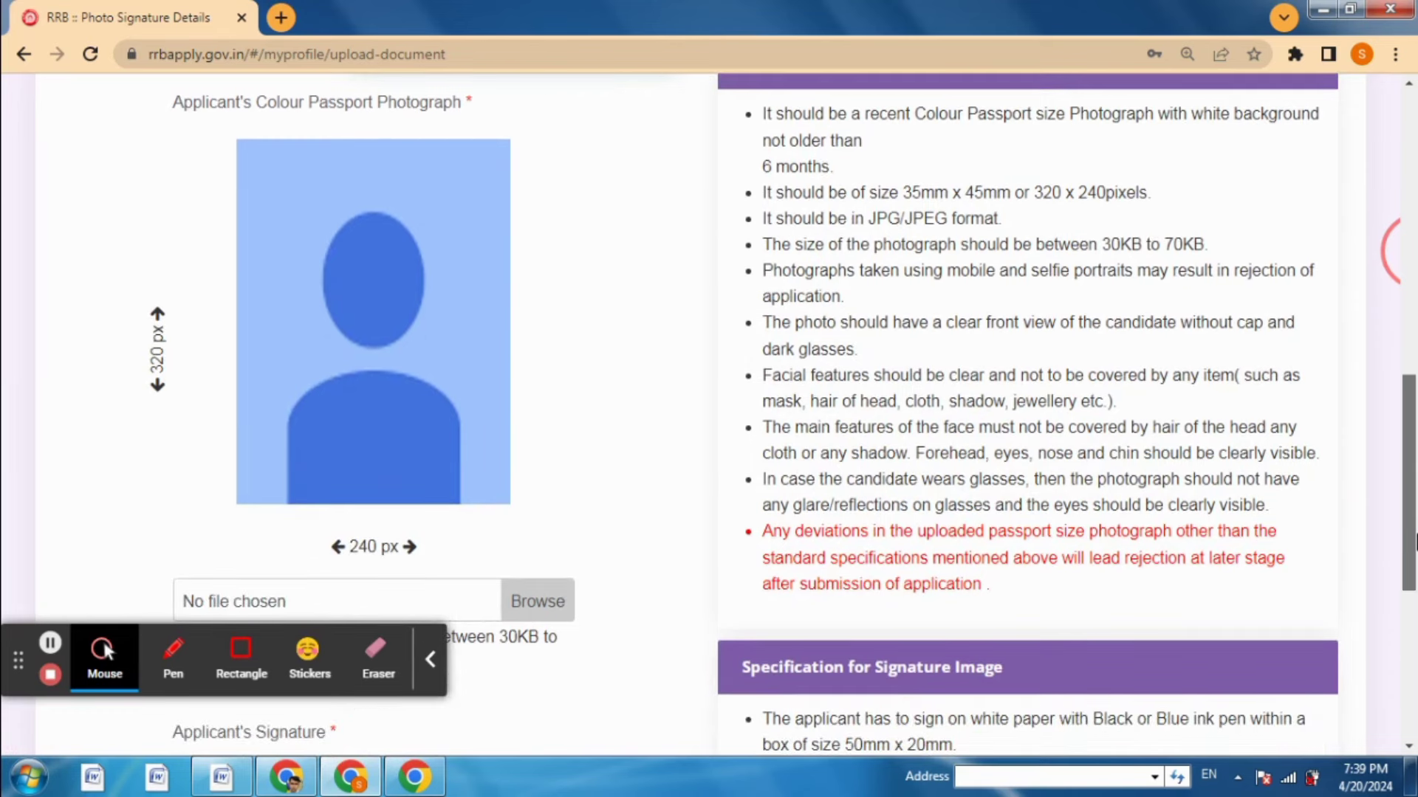
scroll(1034, 406, up, 1)
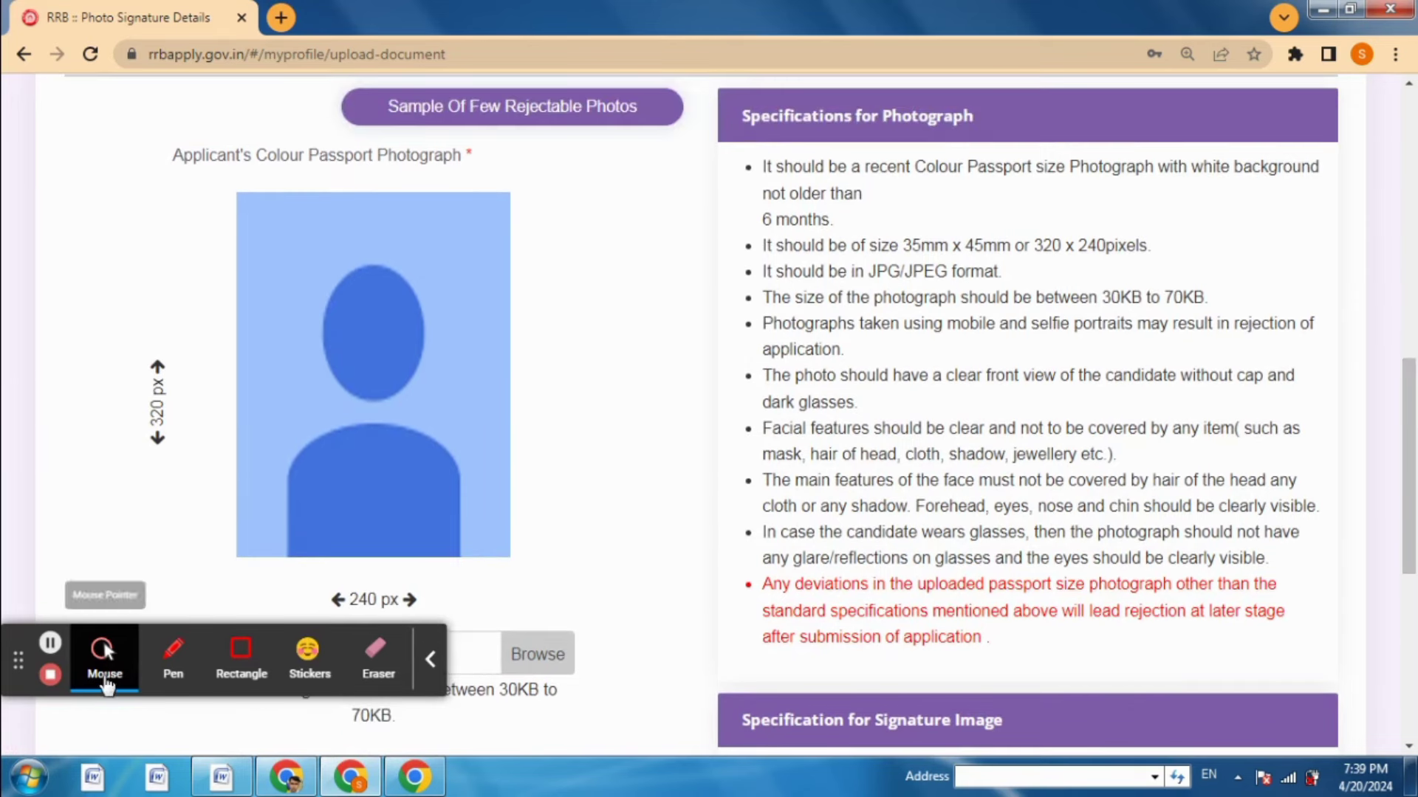
click(244, 664)
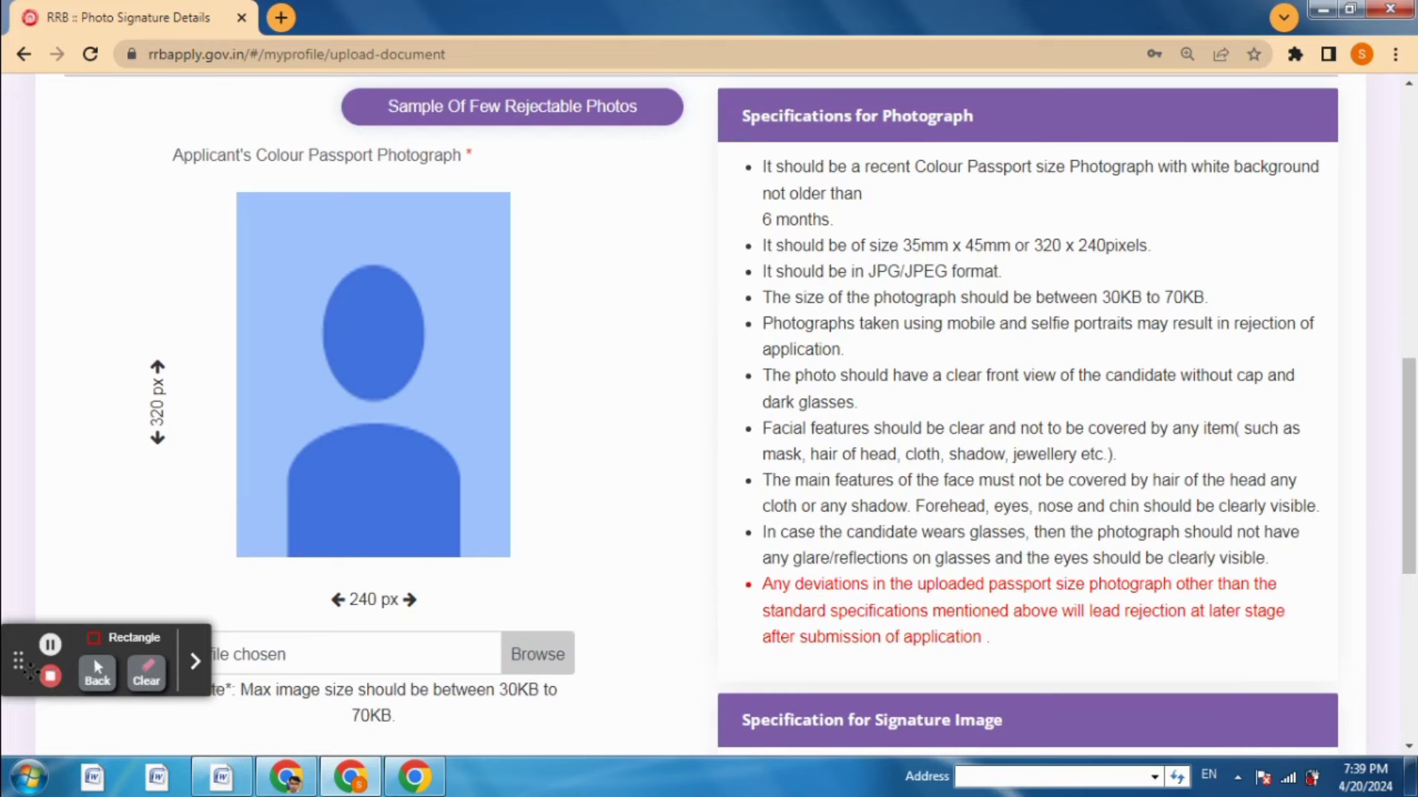
mouse_move(19, 660)
mouse_down()
mouse_move(434, 613)
mouse_move(964, 519)
mouse_up()
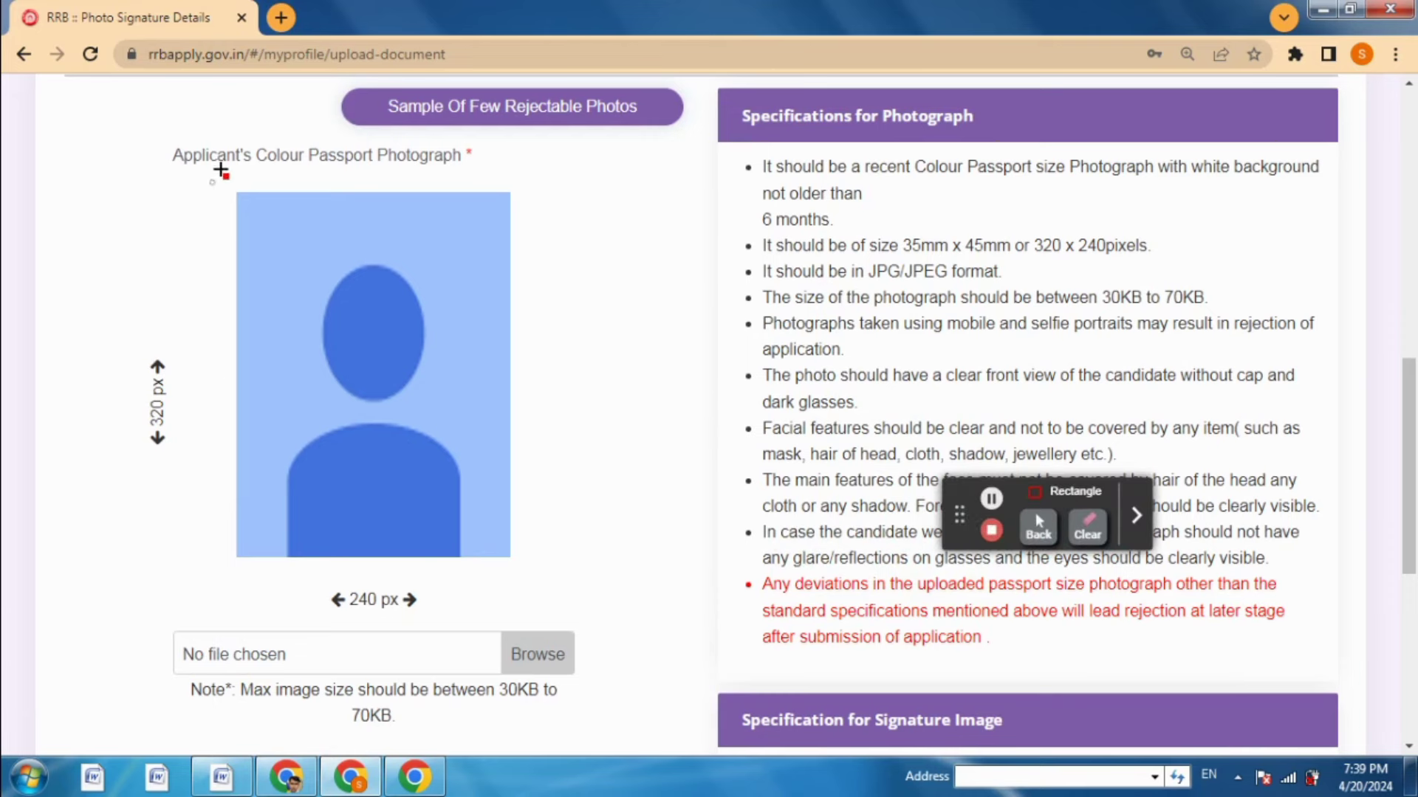
mouse_move(221, 171)
mouse_down()
mouse_move(456, 375)
mouse_move(530, 511)
mouse_move(550, 605)
mouse_up()
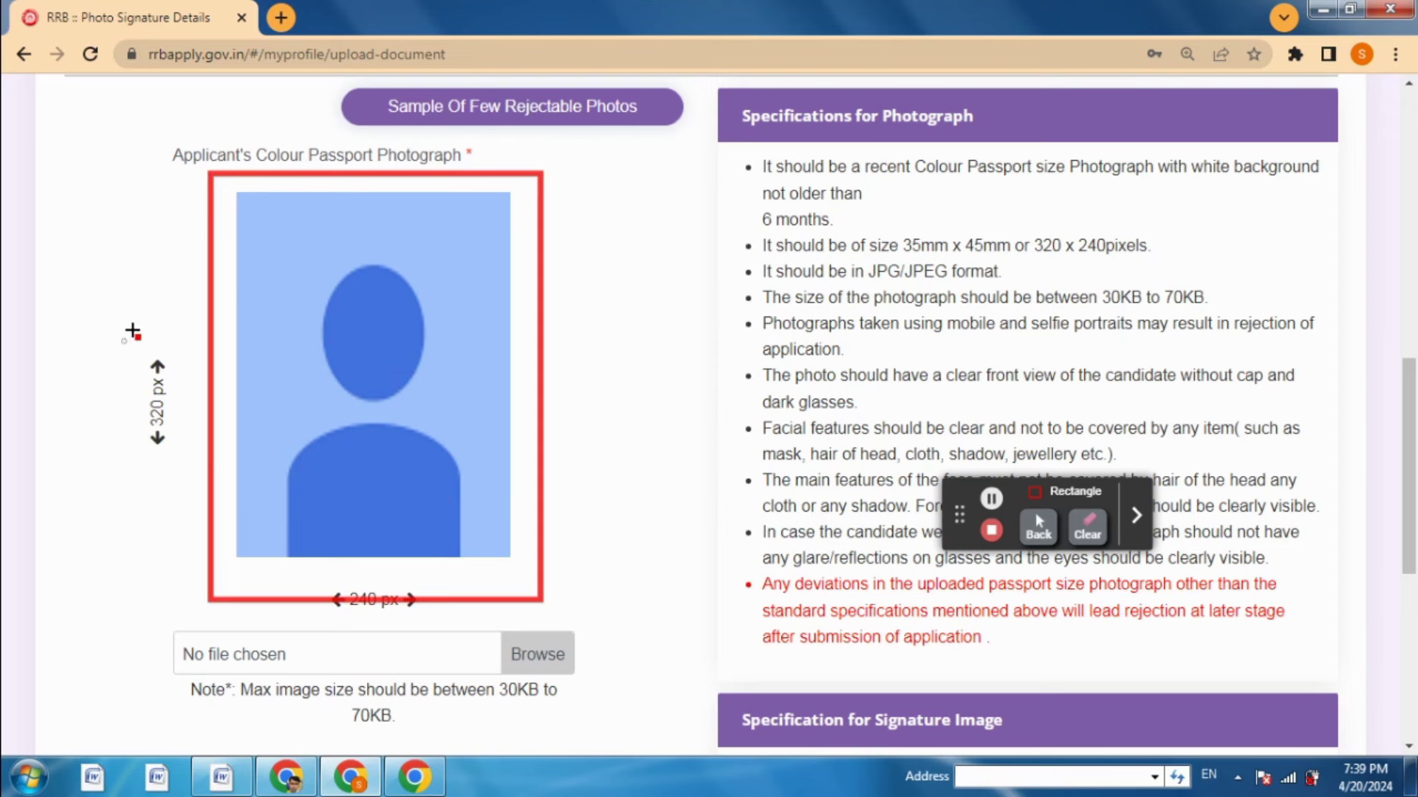
drag(124, 341, 198, 463)
mouse_move(307, 595)
mouse_down()
mouse_move(468, 623)
mouse_move(460, 634)
mouse_up()
drag(331, 704, 428, 728)
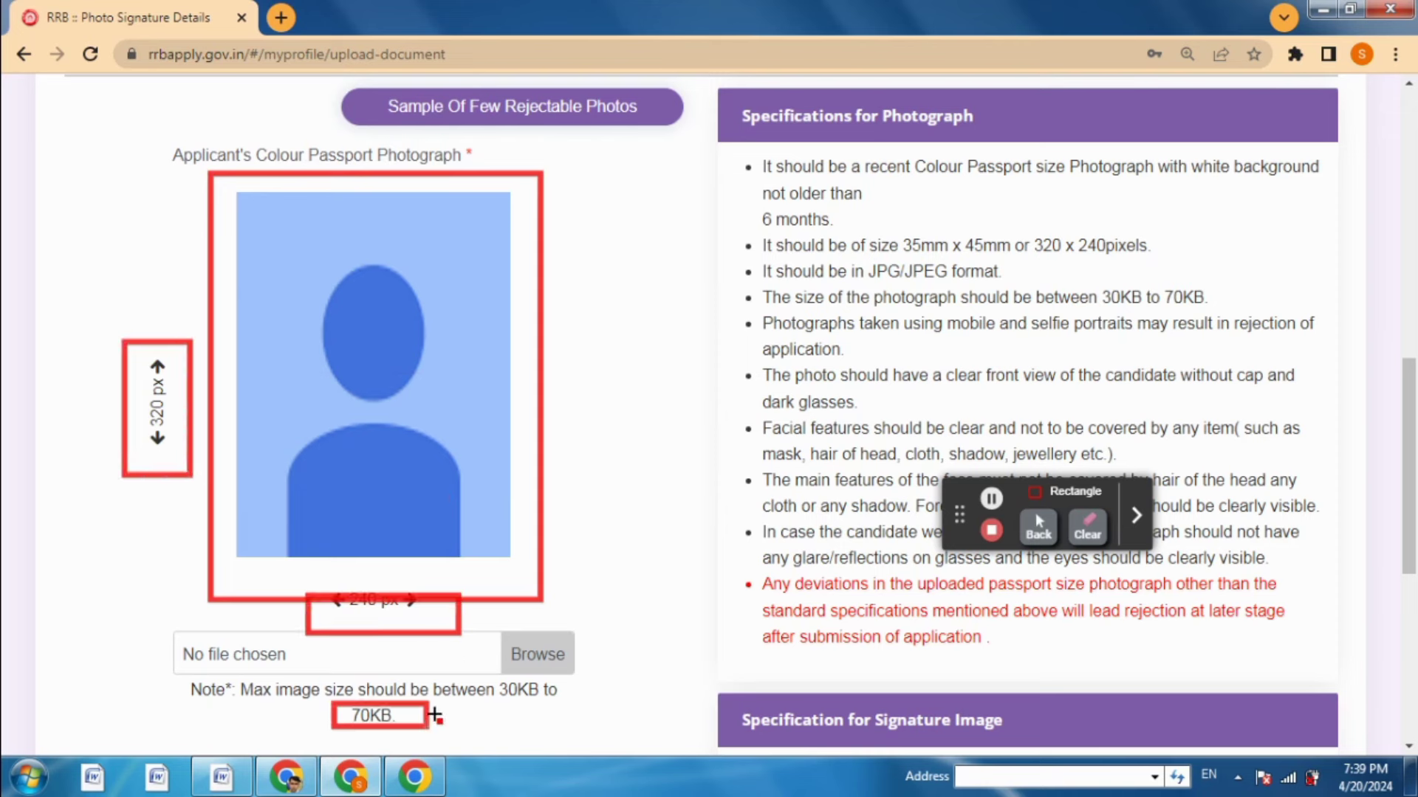
click(1037, 516)
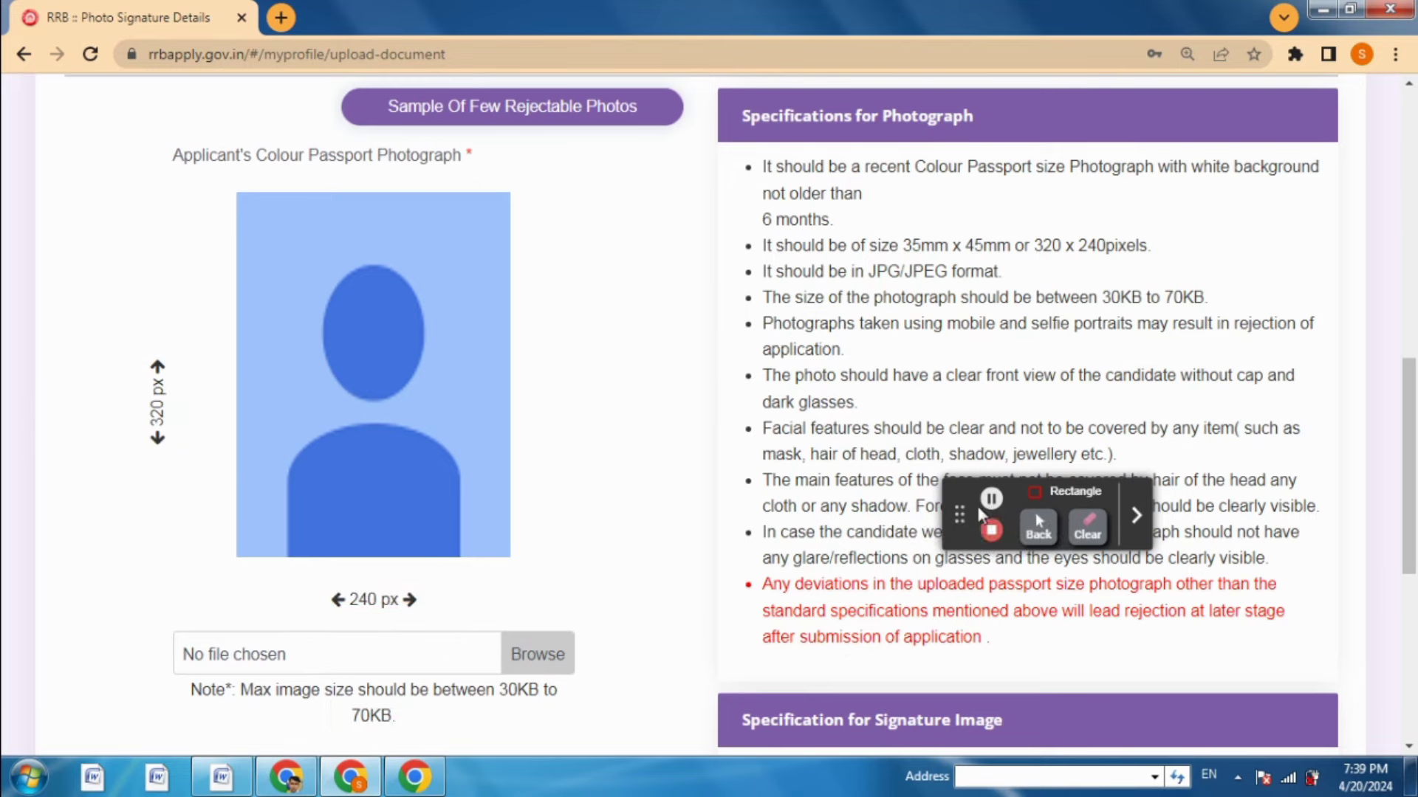
scroll(1035, 512, down, 1)
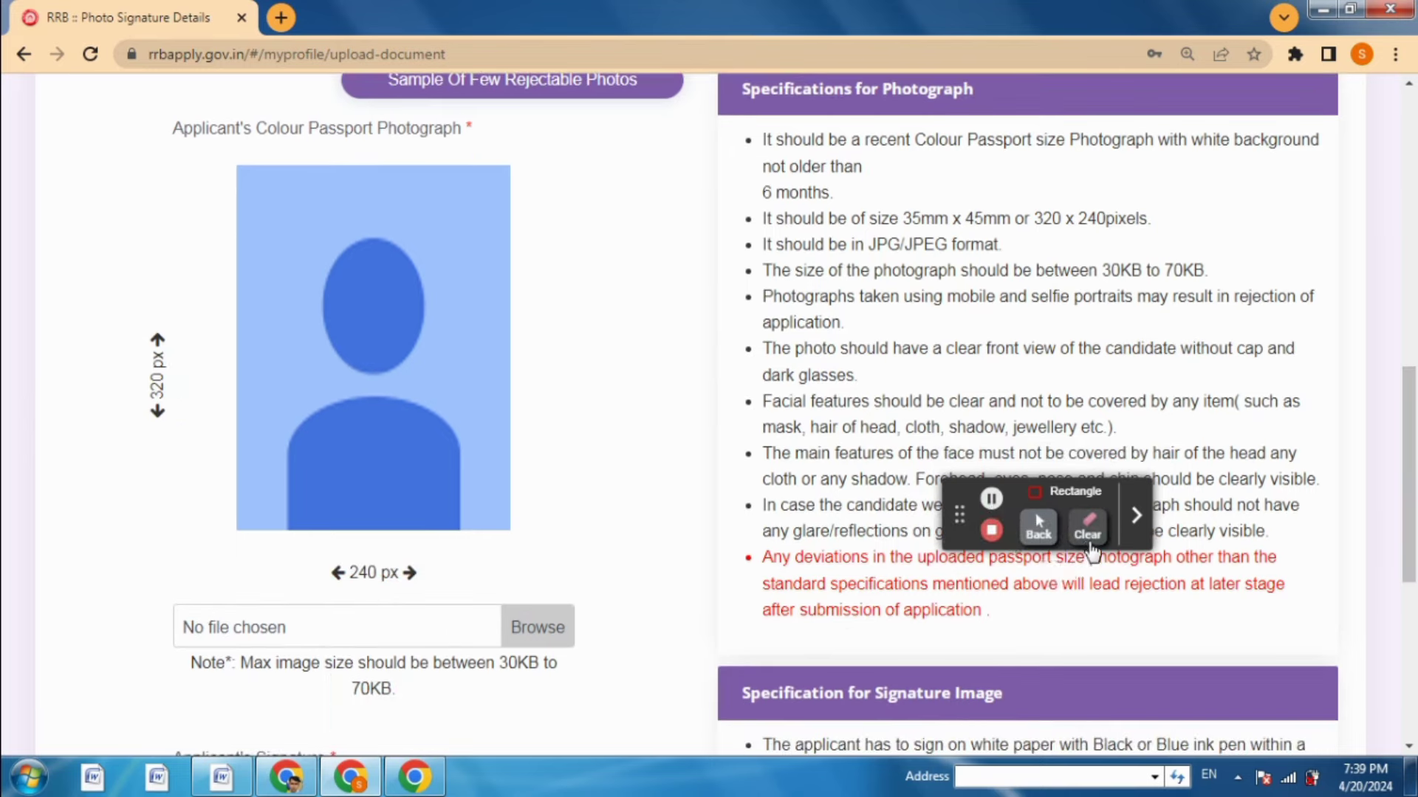
click(1038, 521)
Mark the signature's 140 px and 60 px dimensions and its 30KB to 70KB size note with red rectangles, and clear the markings
scroll(1045, 509, down, 1)
scroll(1048, 506, down, 4)
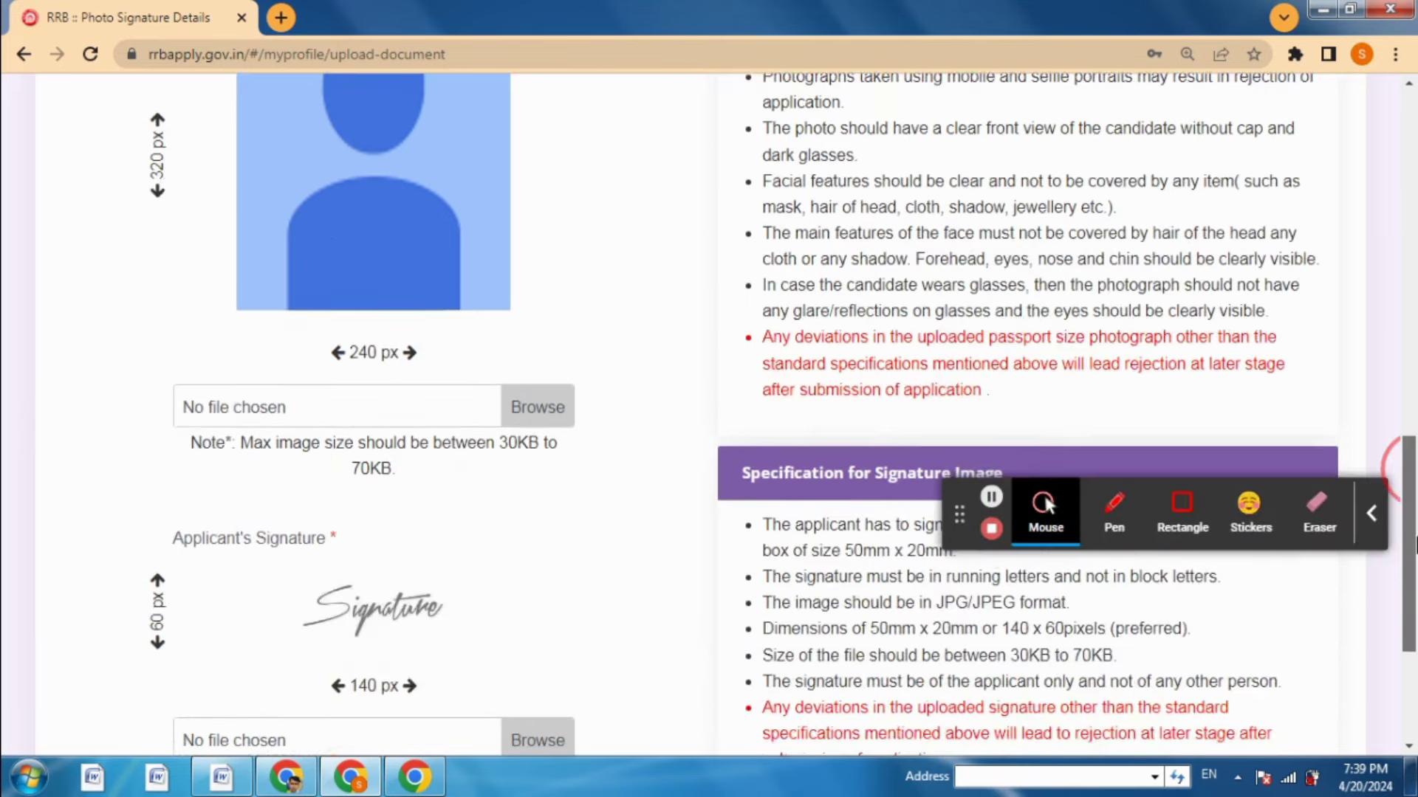
click(1204, 522)
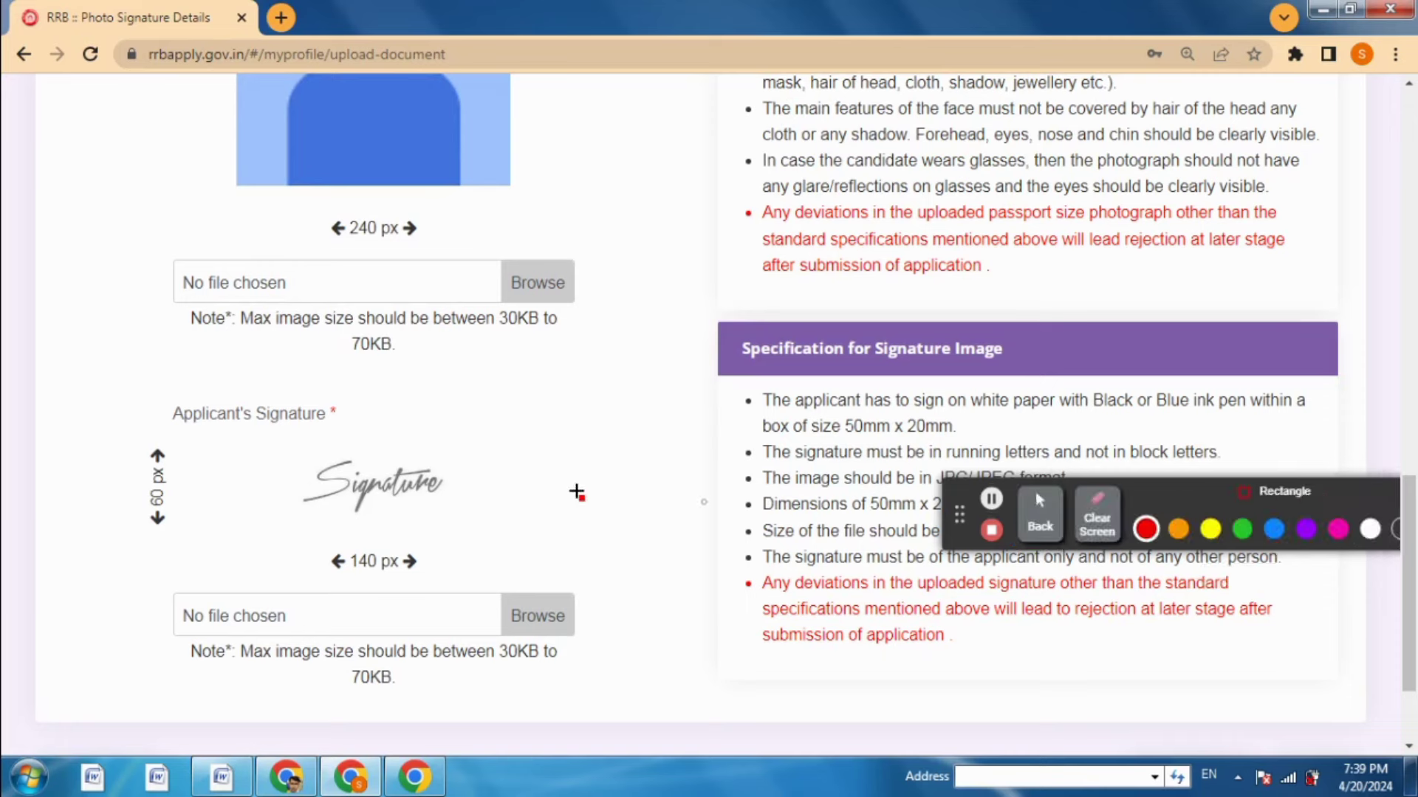
drag(295, 536, 421, 575)
drag(126, 445, 175, 545)
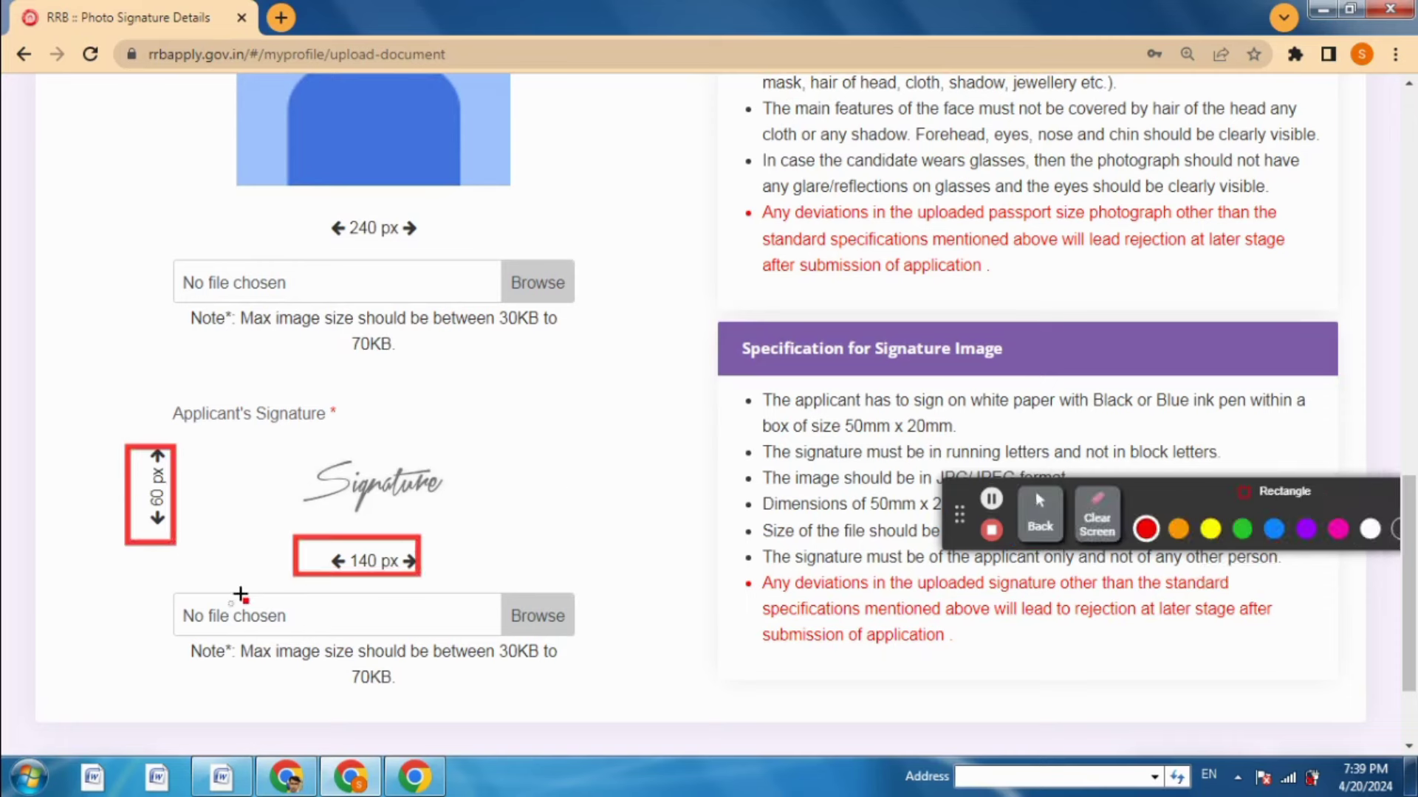
drag(223, 641, 594, 680)
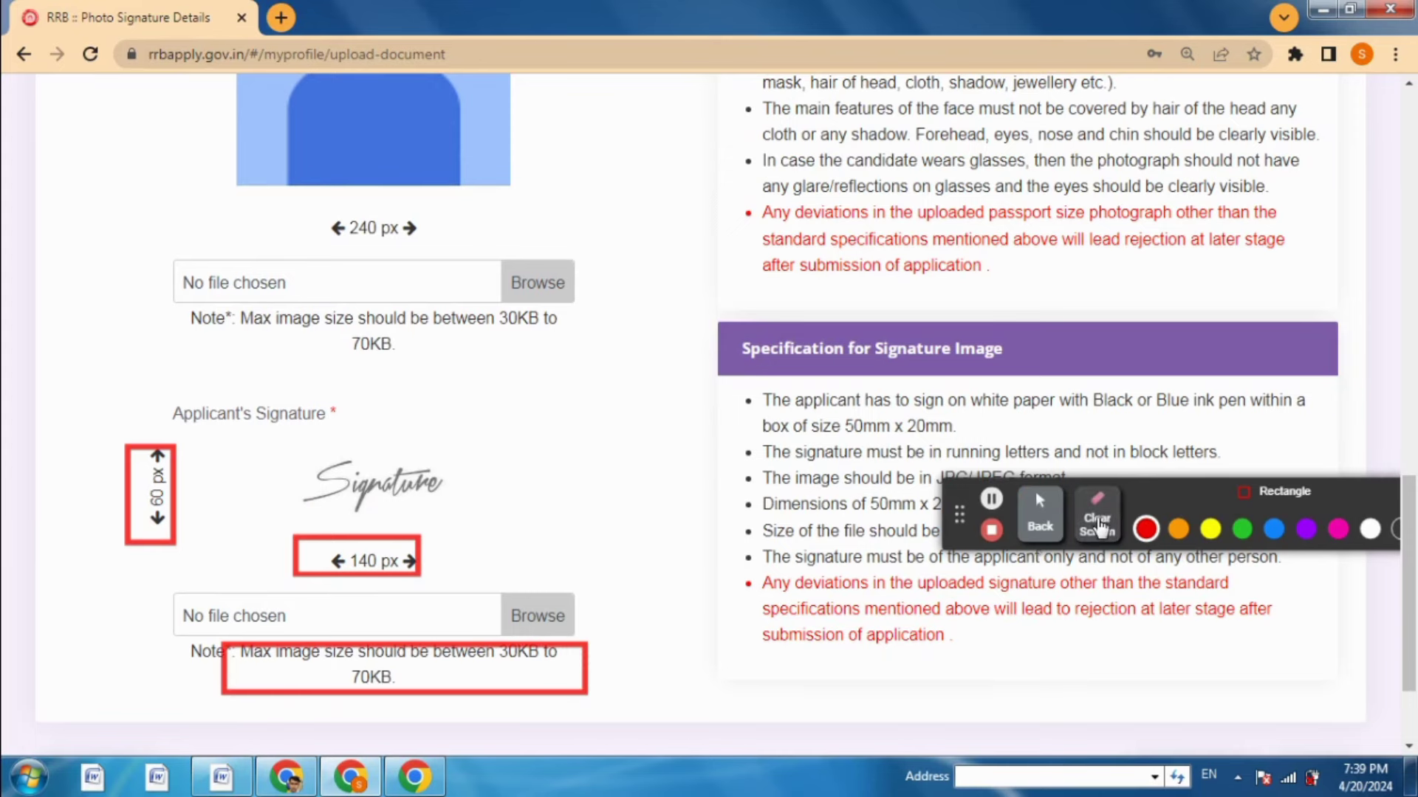
click(1097, 518)
click(1036, 524)
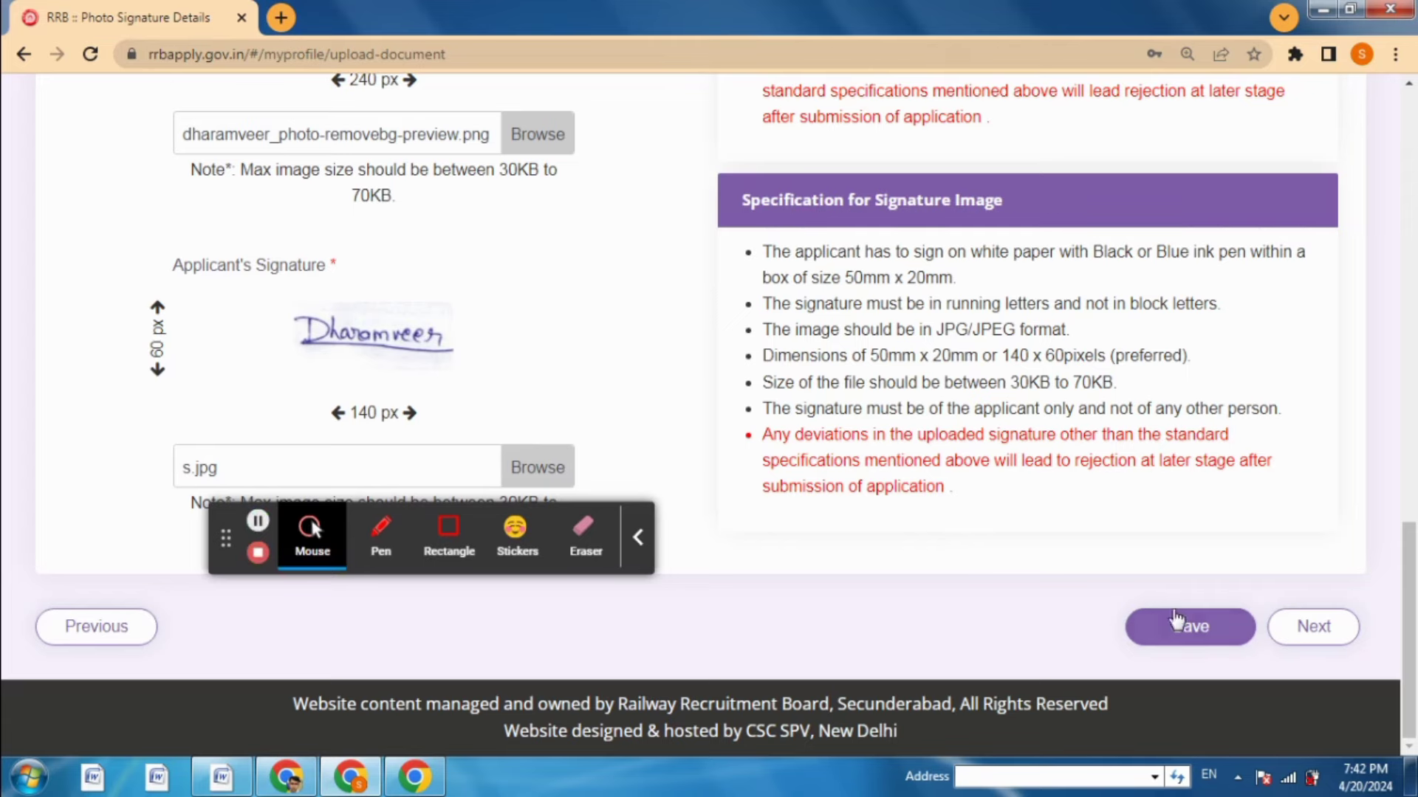
Save the selected photograph and signature files, and continue to the preference and preview stage
click(1203, 626)
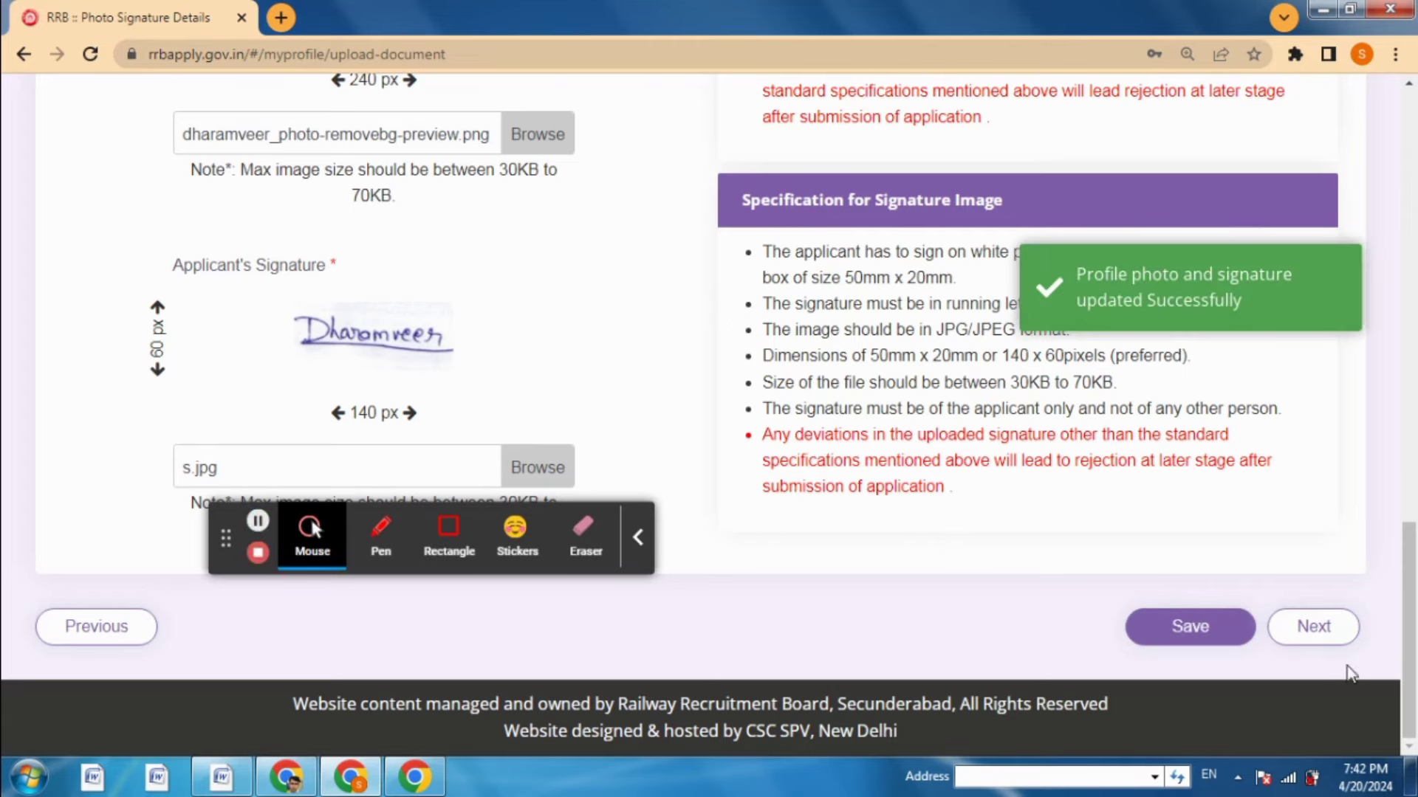
click(1329, 626)
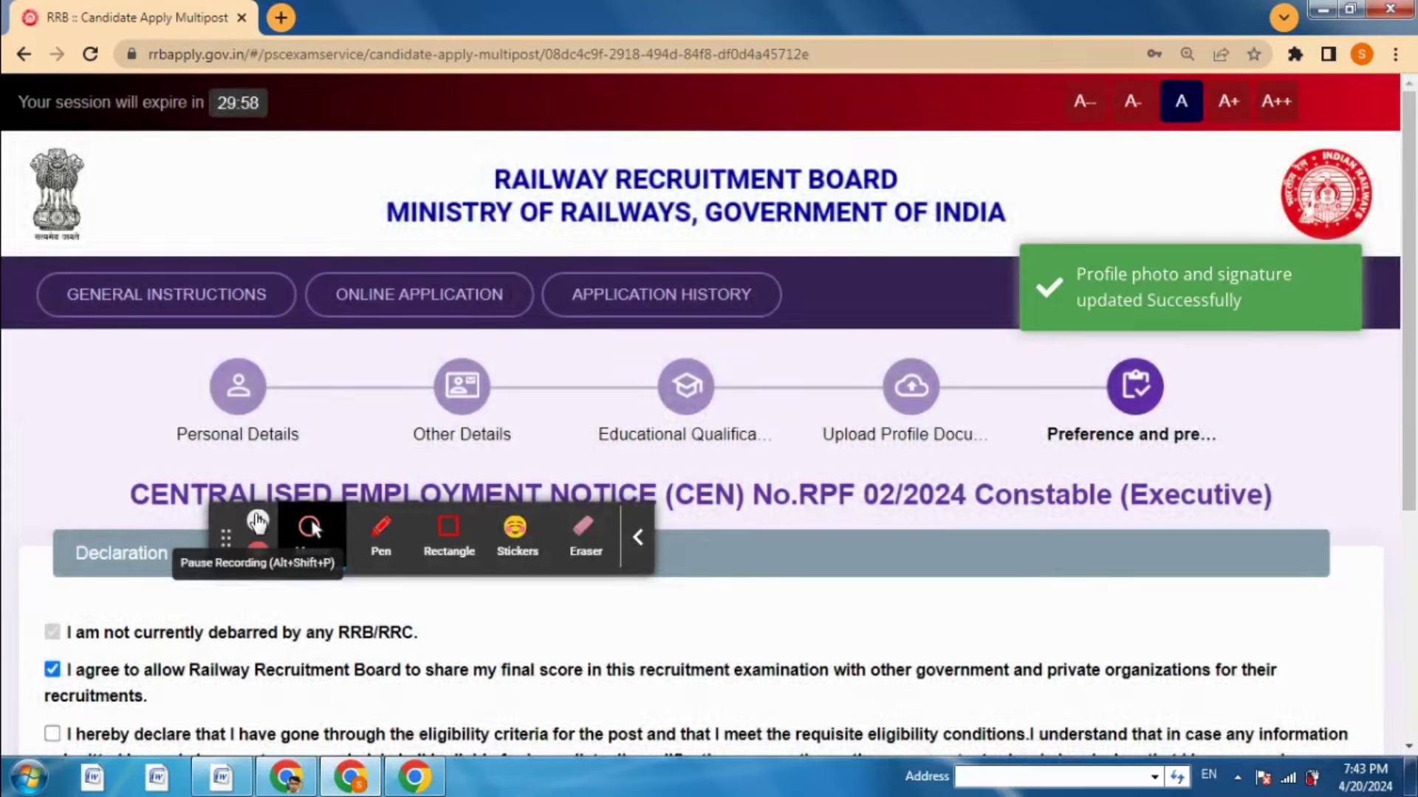
Declare the previewed application details re-checked and correct, and submit the application with final confirmation
scroll(55, 432, down, 5)
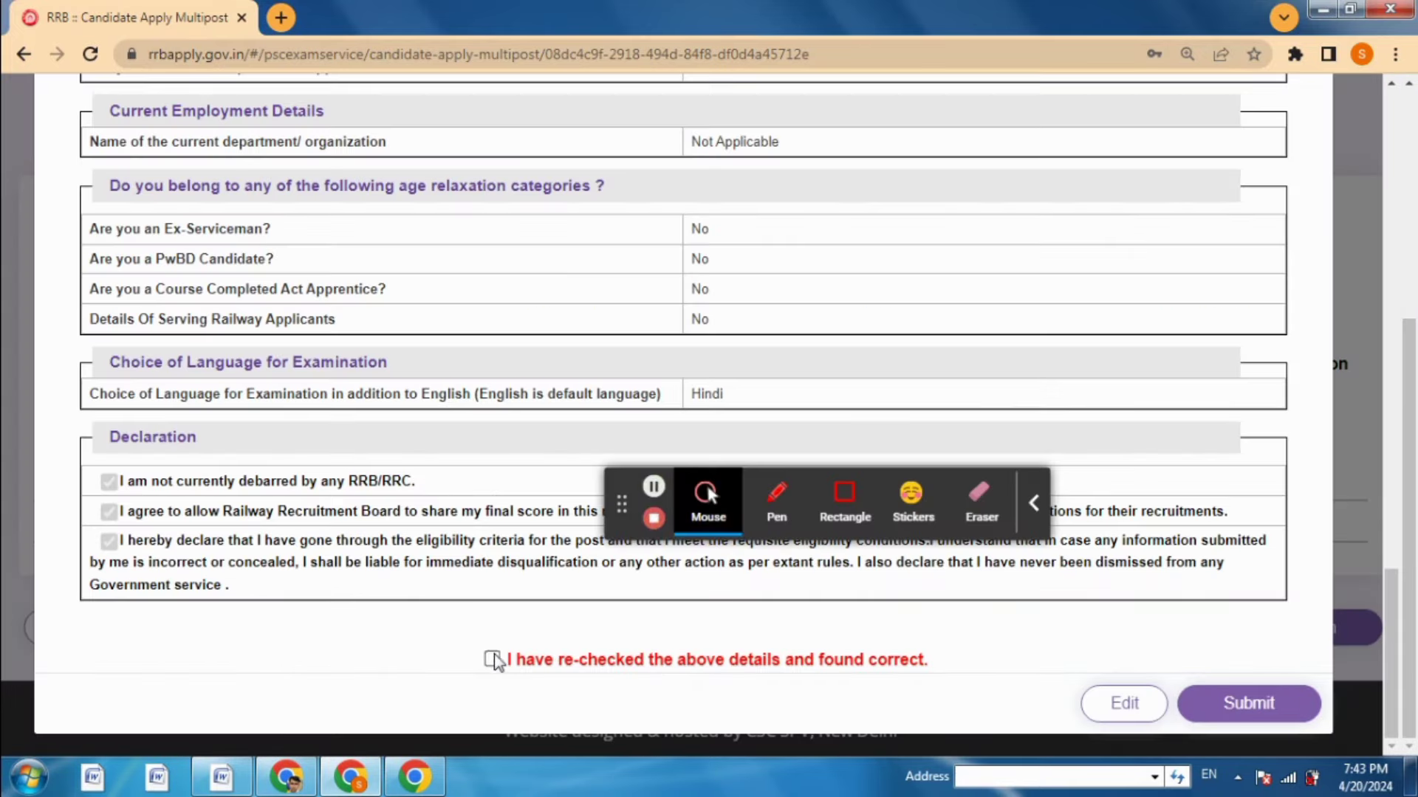
click(494, 659)
click(1270, 705)
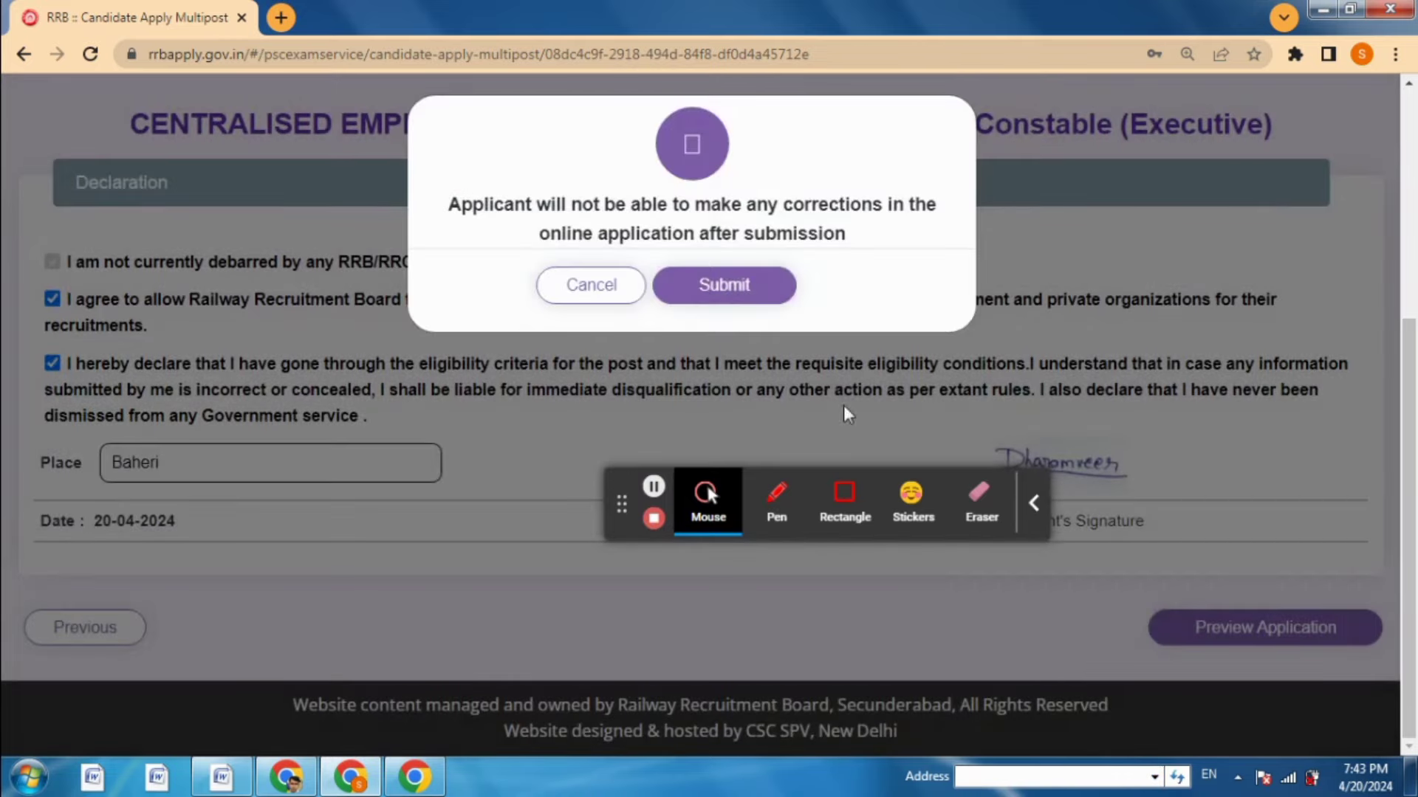
click(714, 294)
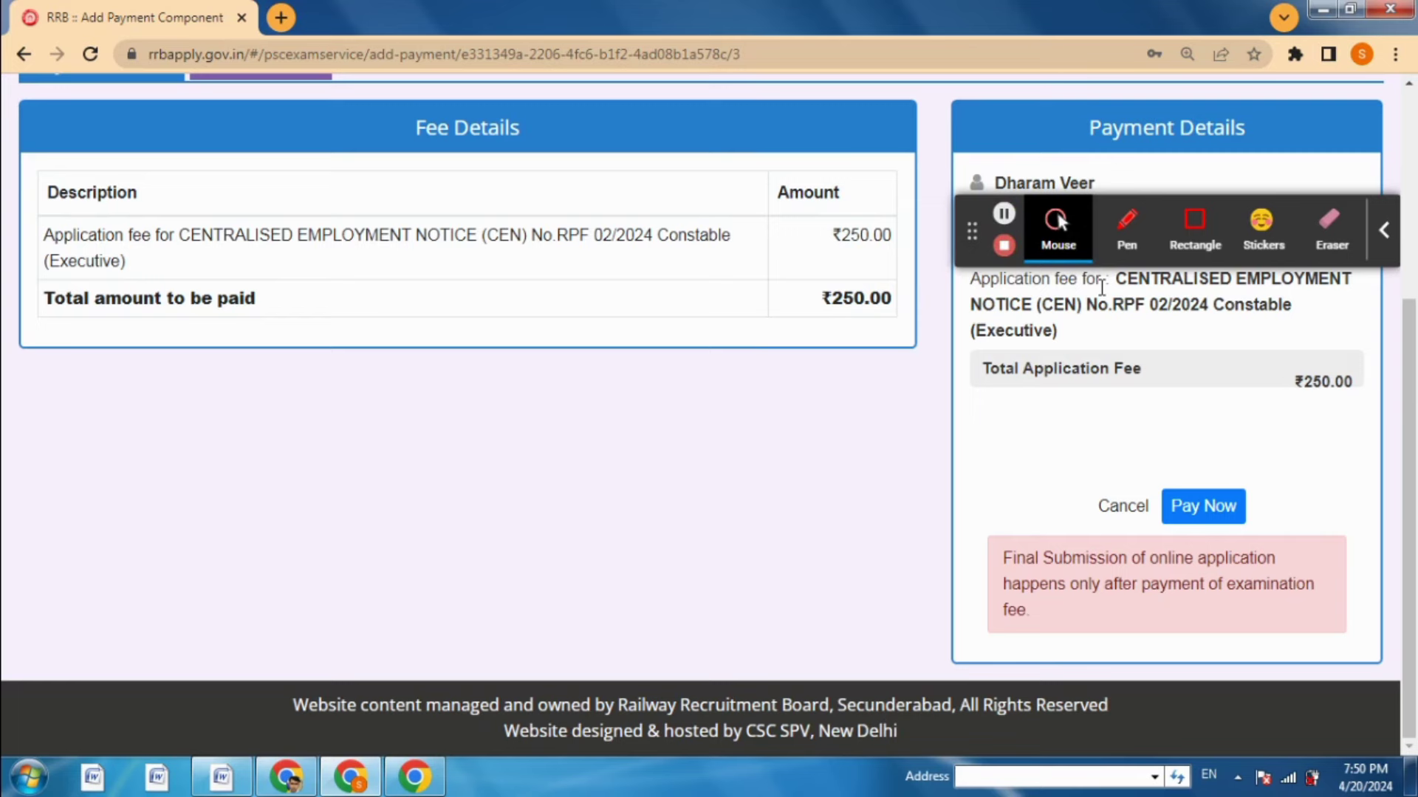
Start the application fee payment, agree to the terms and conditions, and proceed past the SBIePay billing address details
click(1211, 494)
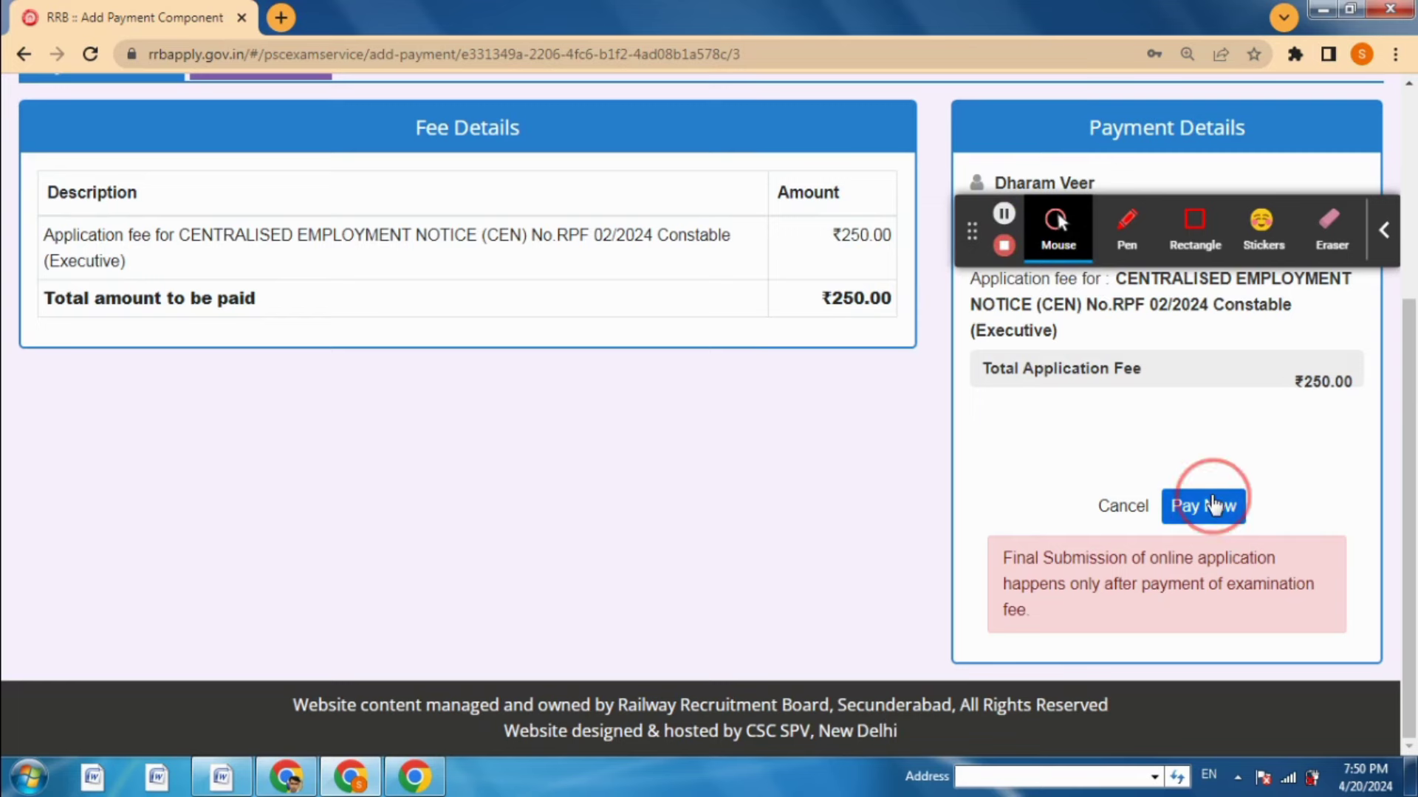
click(332, 525)
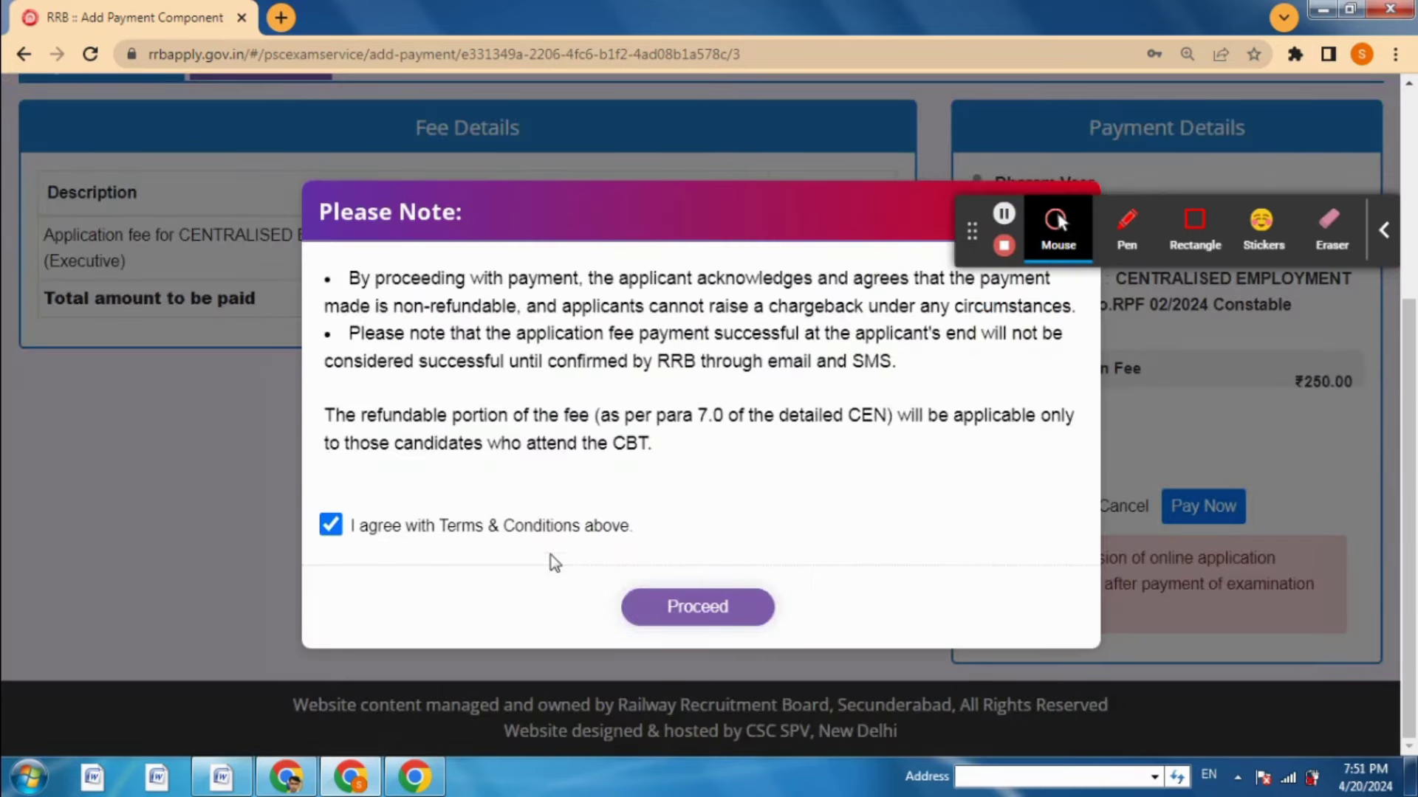
click(708, 607)
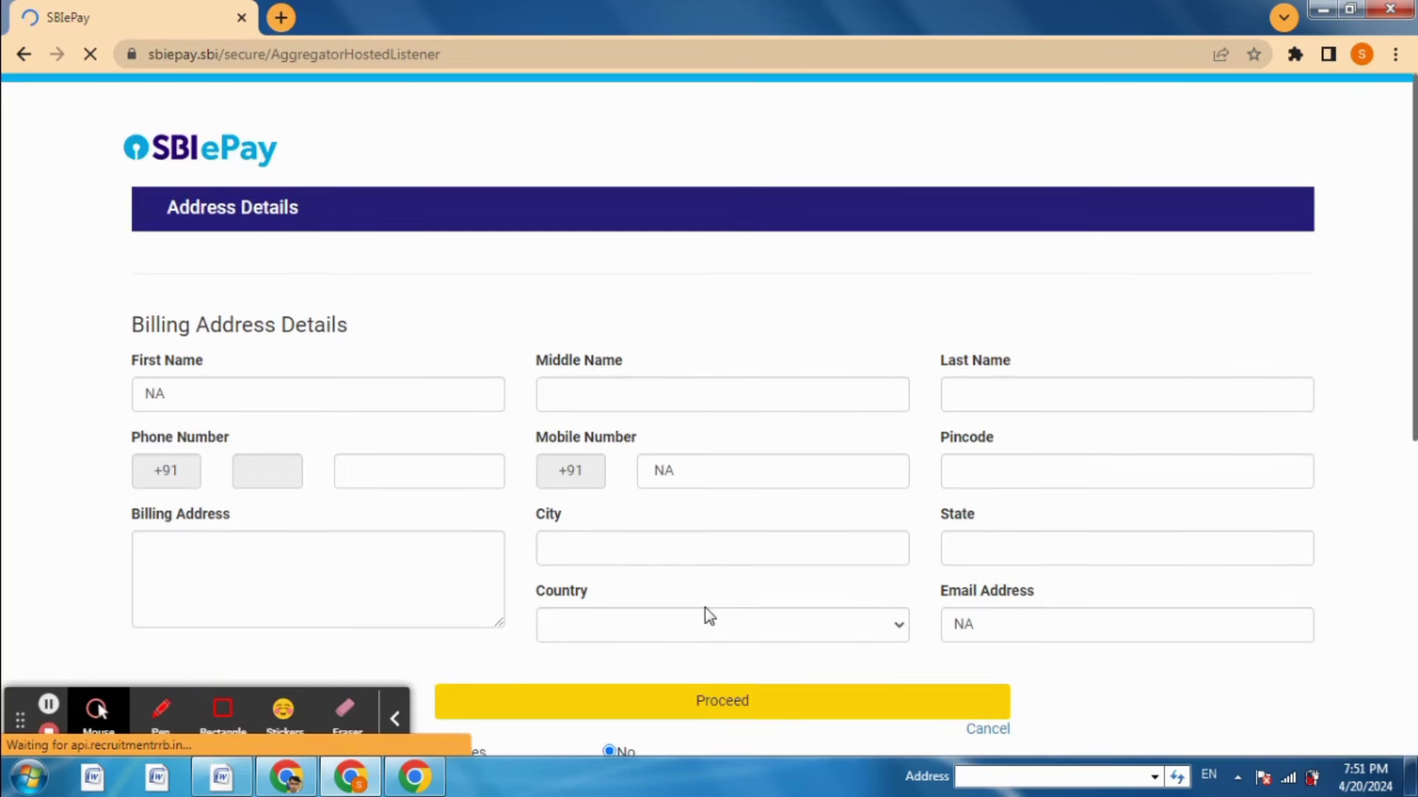
click(705, 700)
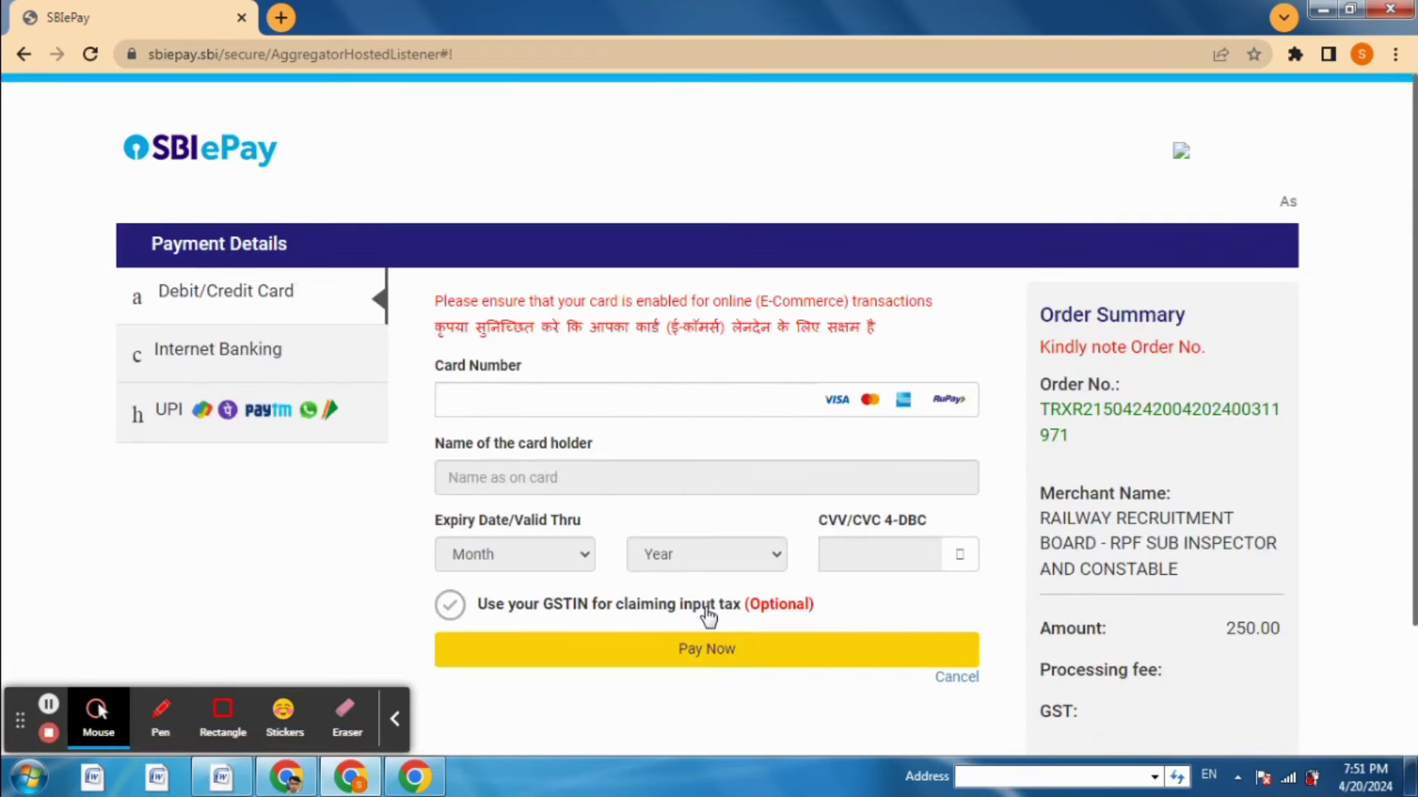
Choose UPI with the UPI QR option as the payment method, and request payment of the application fee
click(203, 424)
click(628, 352)
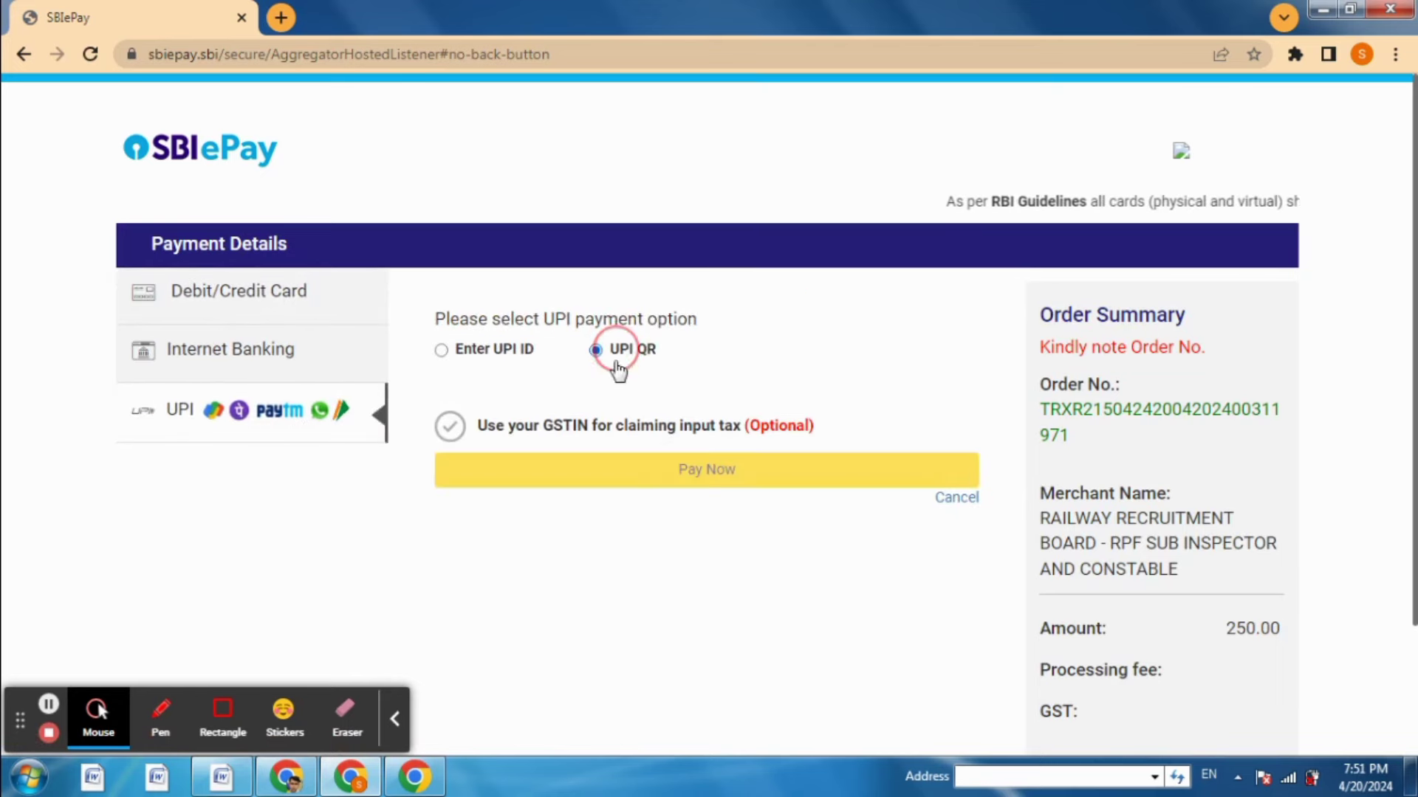
scroll(1091, 466, down, 1)
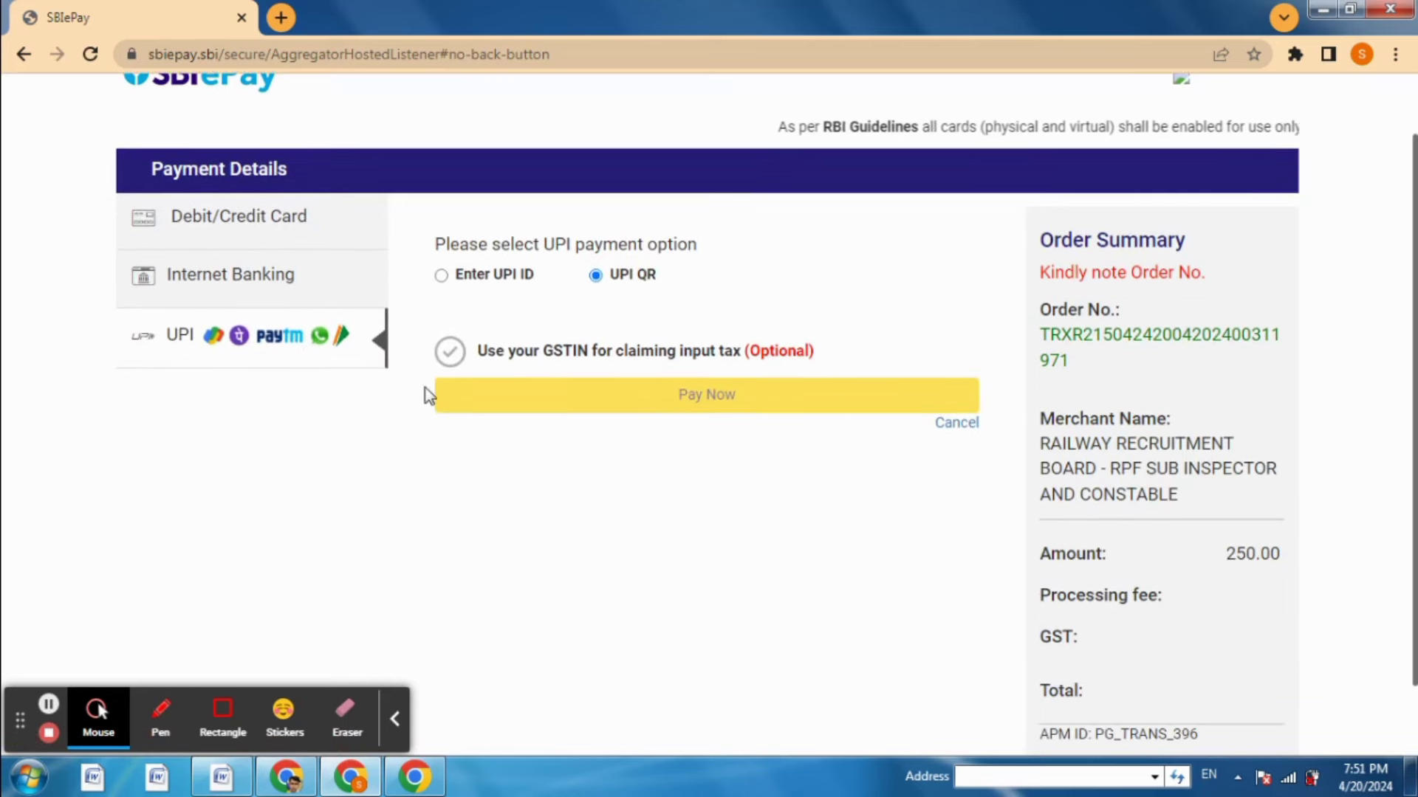
click(613, 395)
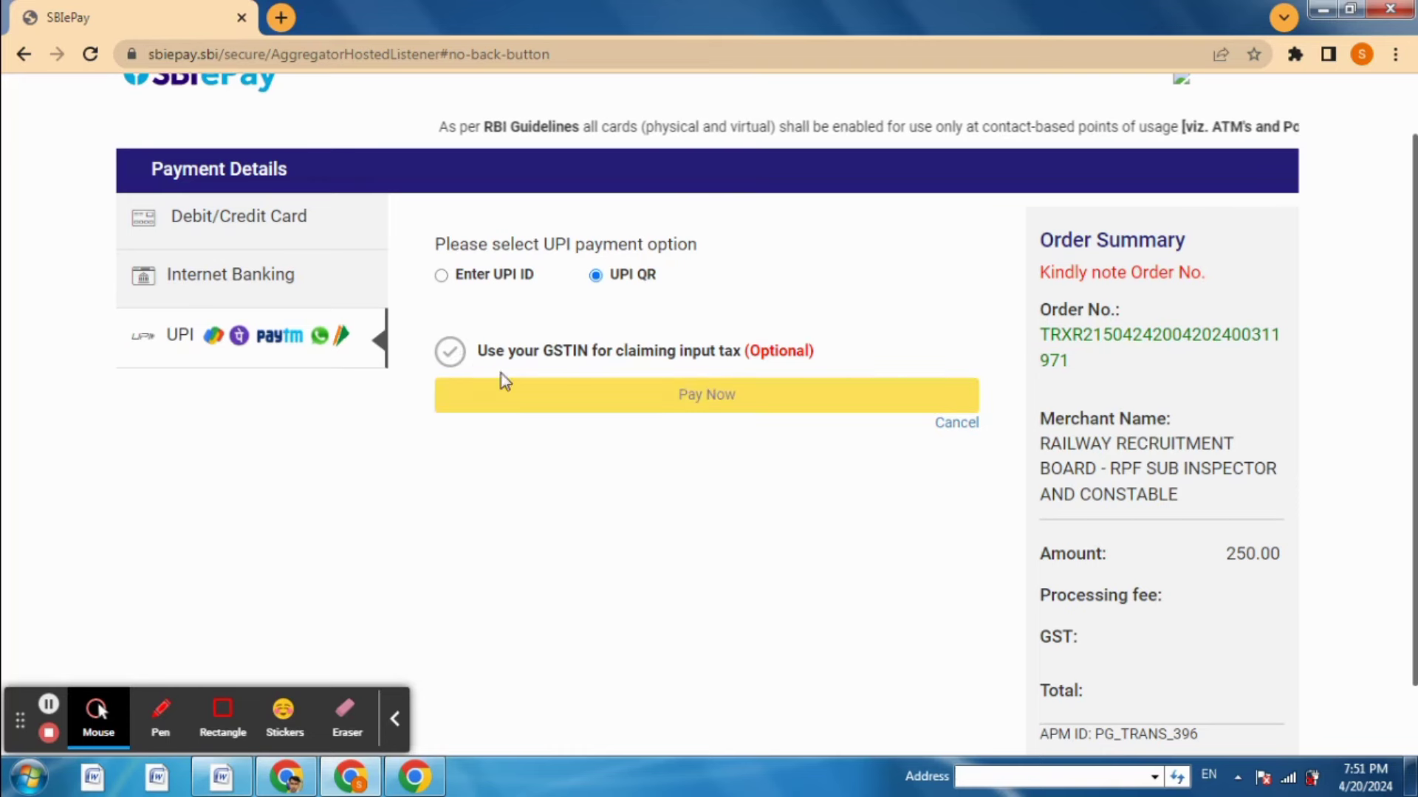